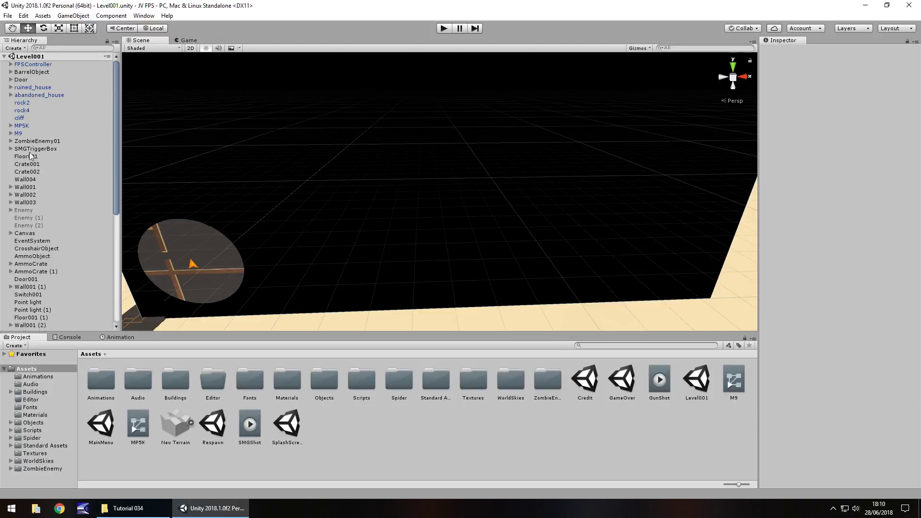
Step: Move the FPSController out of the walled area onto the open terrain, to about X 112.3 and Z 141.7
click(25, 66)
double_click(25, 66)
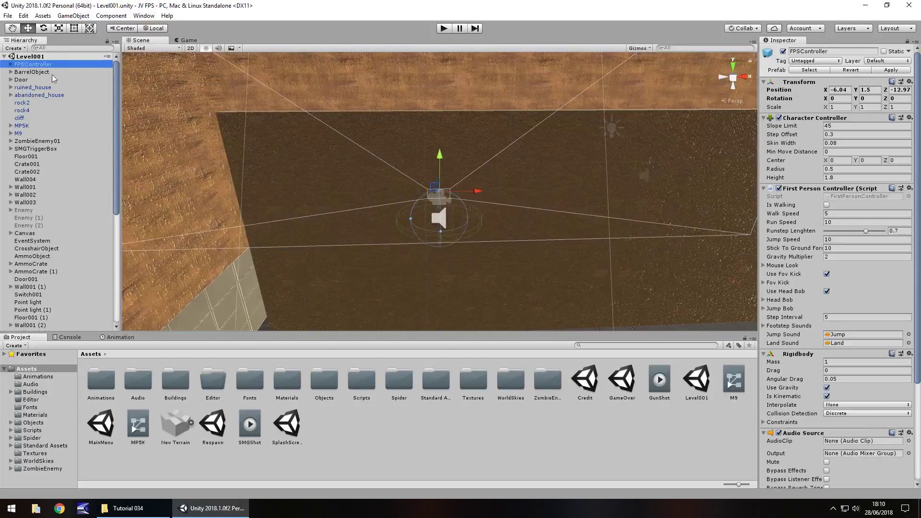
right_drag(330, 182, 446, 168)
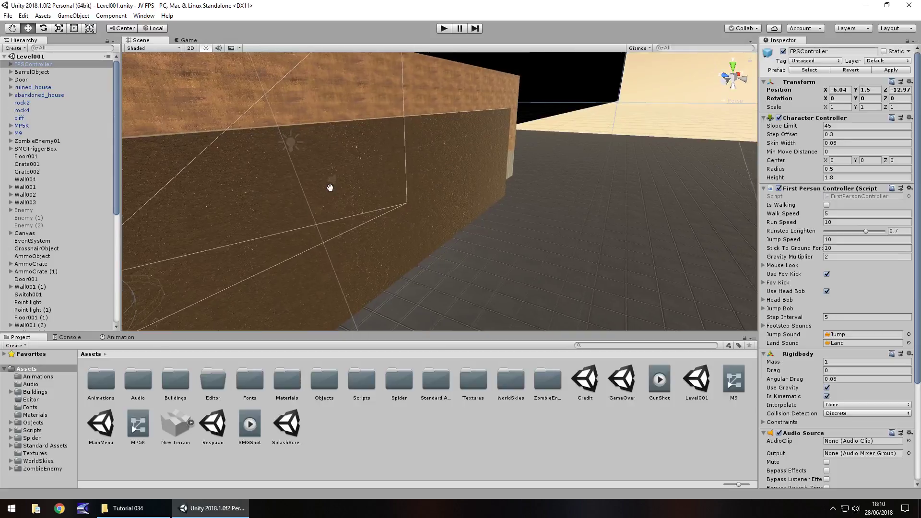
middle_drag(331, 189, 614, 224)
scroll(390, 153, down, 5)
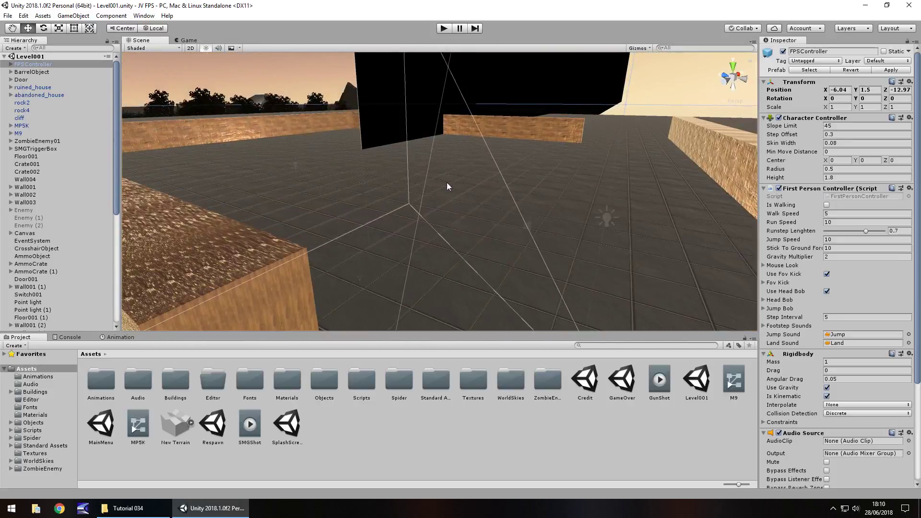
middle_drag(390, 153, 446, 282)
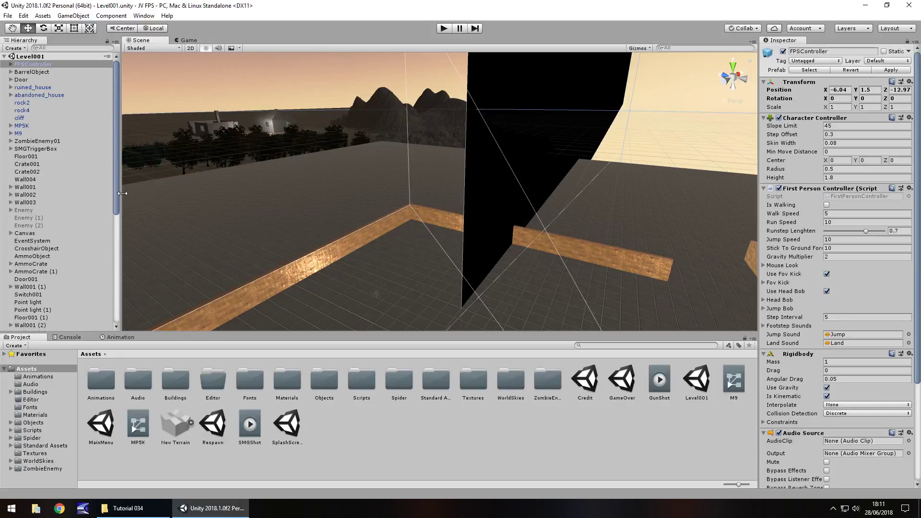
right_drag(225, 178, 306, 224)
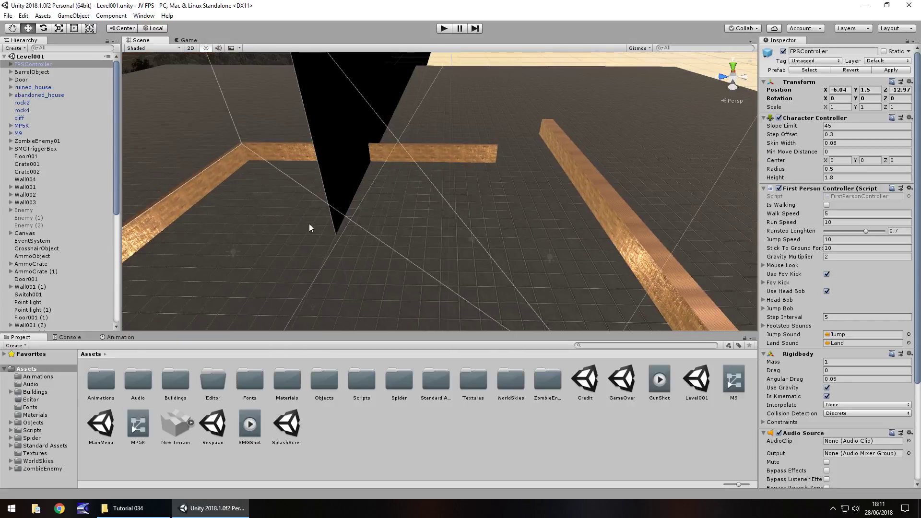
scroll(427, 213, down, 6)
alt+drag(416, 211, 489, 263)
drag(576, 309, 144, 201)
key(f)
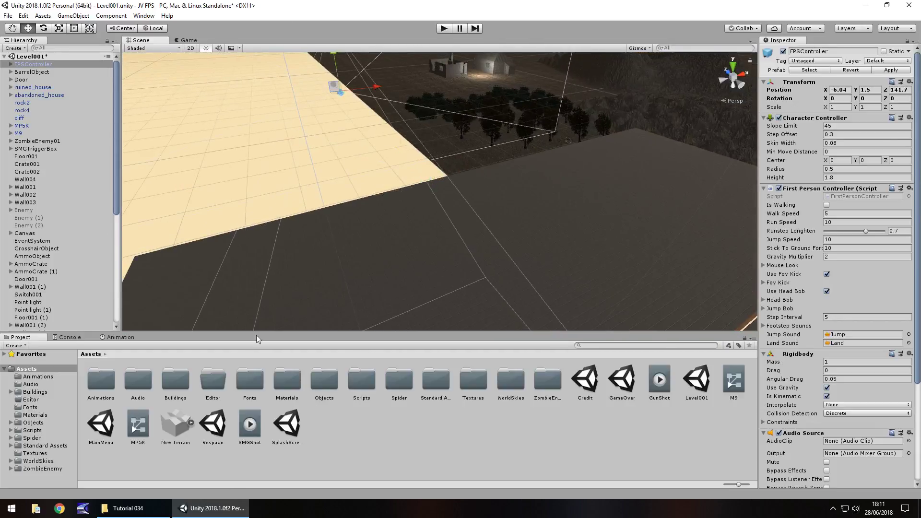
drag(372, 88, 655, 82)
Step: Reposition the FPSController near the cliff at about X 97.86, Z 133.07 and lower it to Y 0.94
double_click(42, 65)
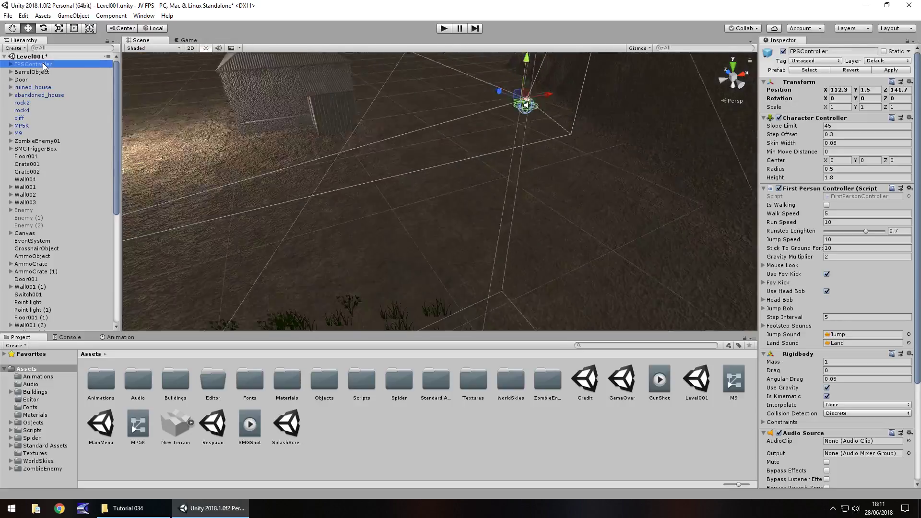
right_drag(429, 179, 514, 168)
key(Down)
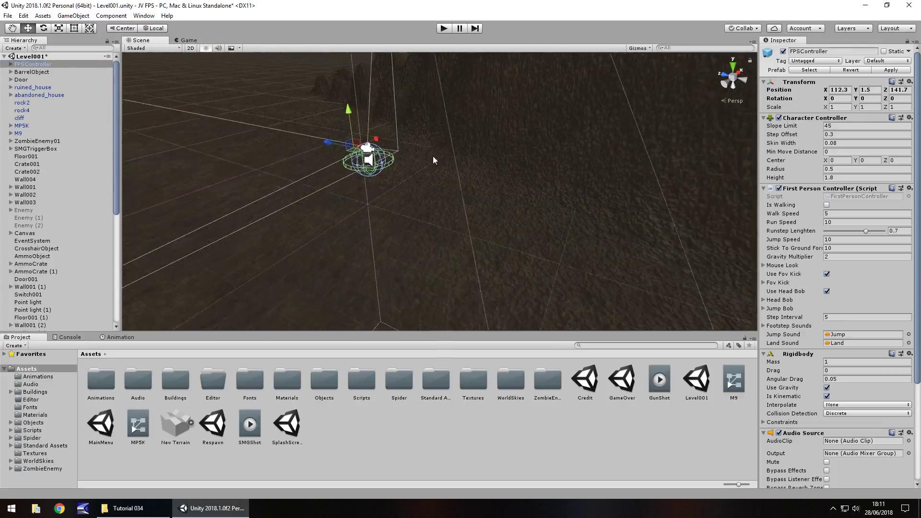
drag(400, 109, 399, 178)
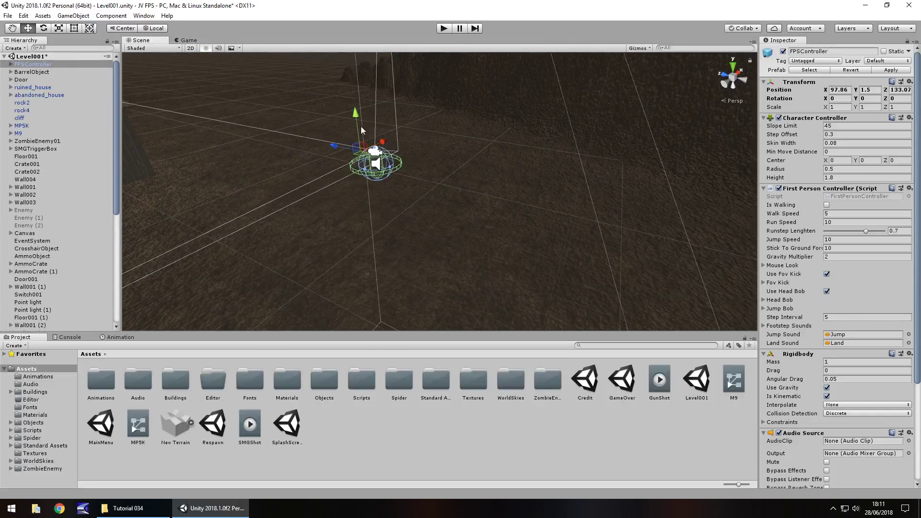
mouse_move(358, 124)
mouse_down()
mouse_move(355, 167)
mouse_move(352, 123)
mouse_up()
Step: Play-test the level from the player's new start position, looking around at the cliff and houses, and stop the game
click(444, 28)
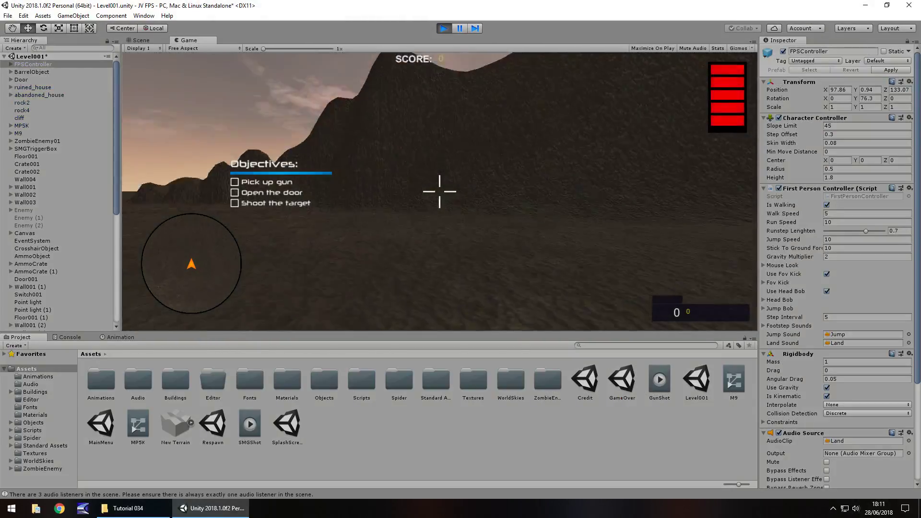
key(ctrl+o)
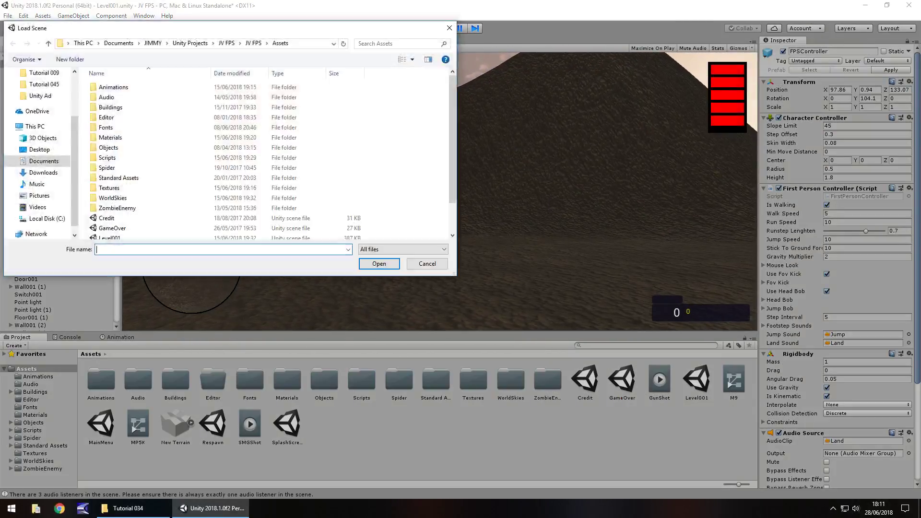
key(Escape)
key(ctrl+p)
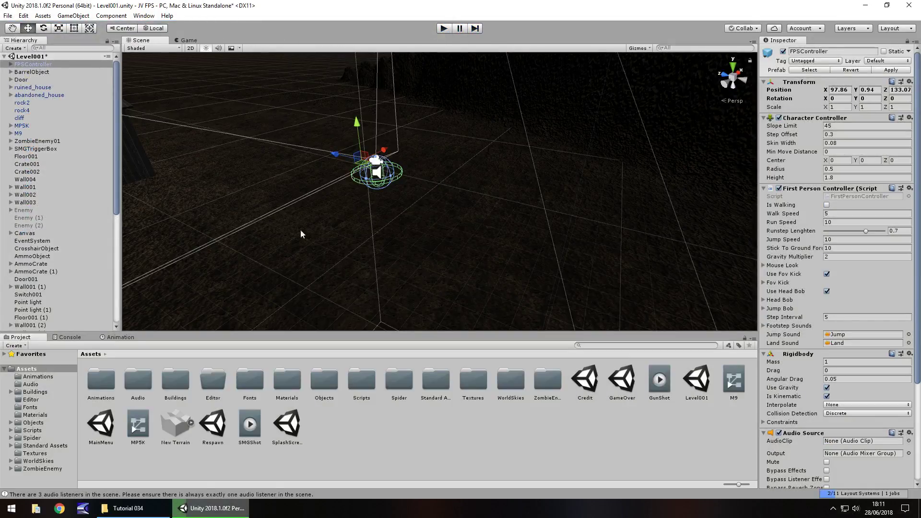
key(ctrl+p)
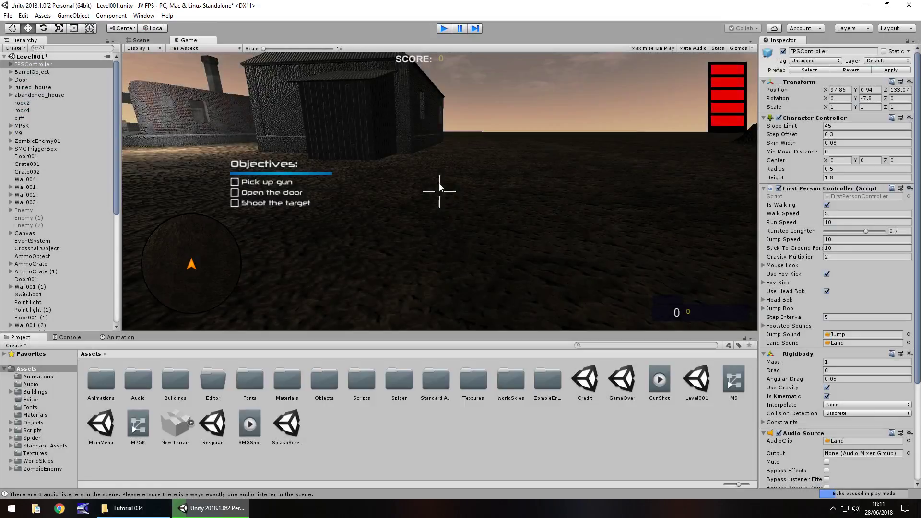
key(ctrl+p)
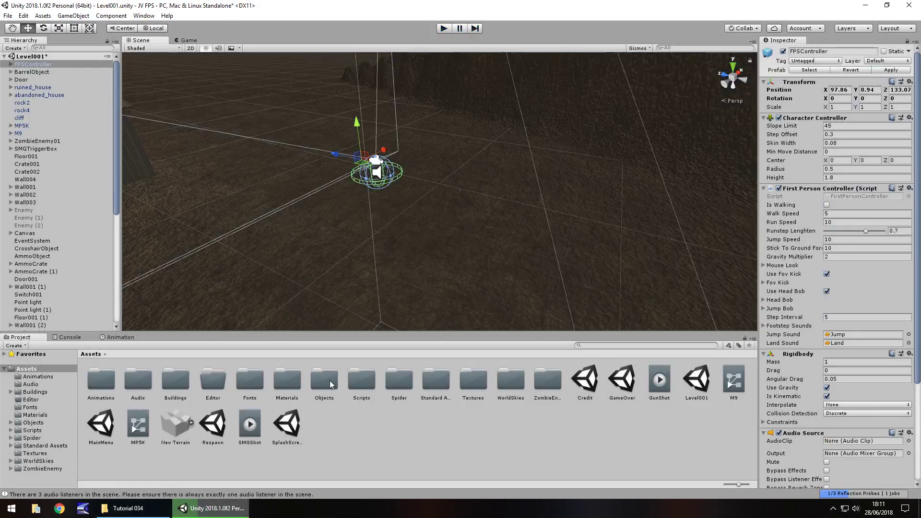
Step: Look through the Door assets, and open the prefabs folder of the Rocks assets
double_click(330, 380)
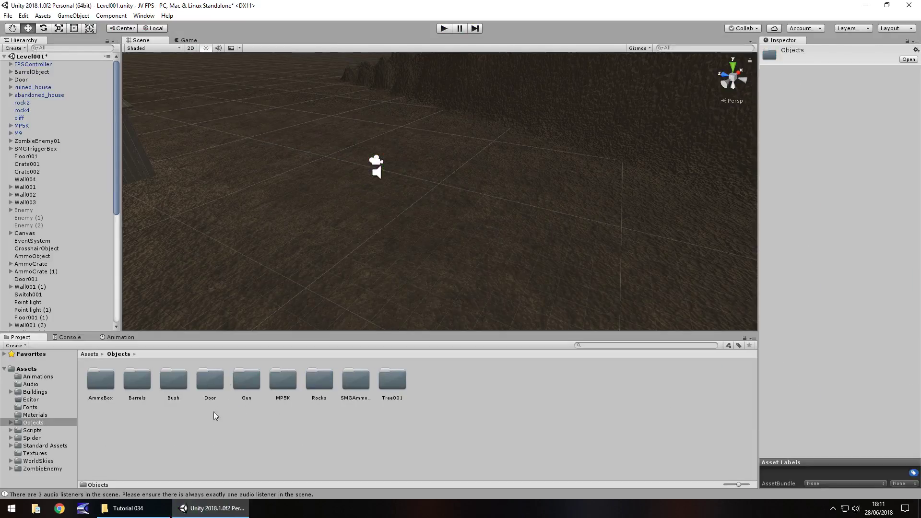
double_click(206, 382)
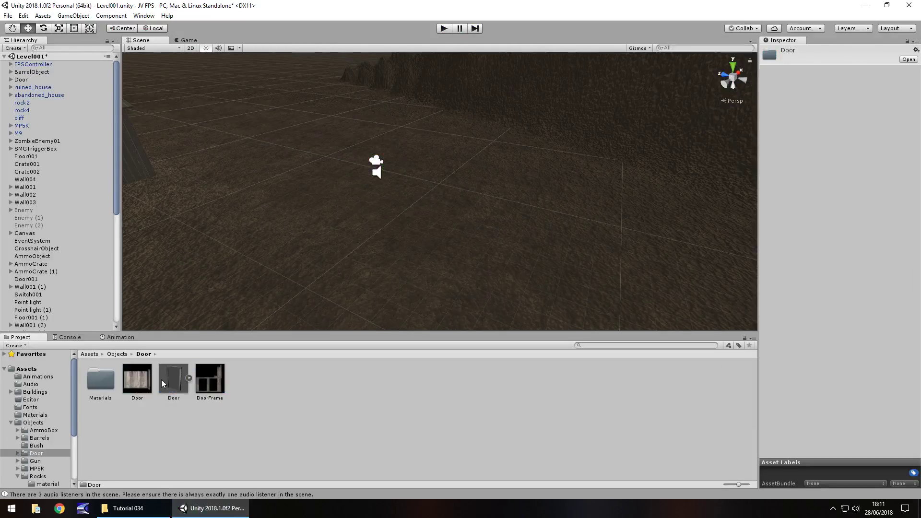
click(153, 433)
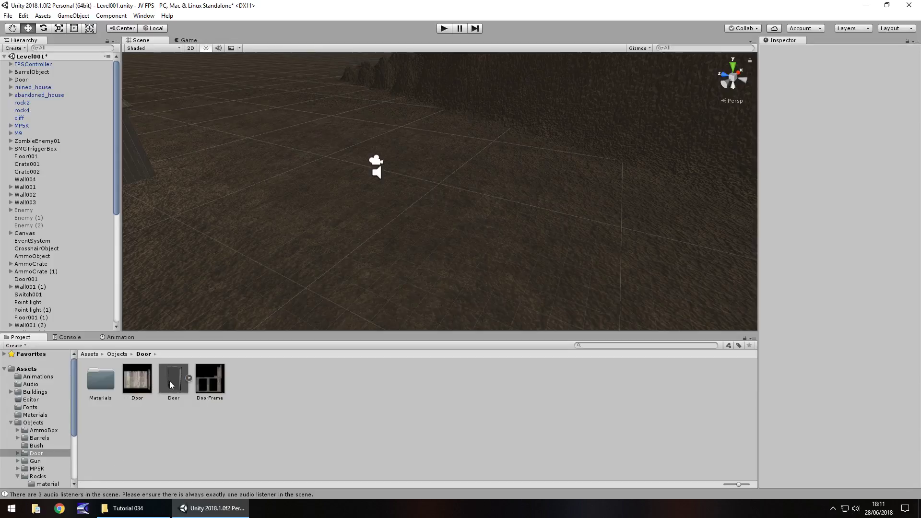
click(33, 423)
right_drag(354, 242, 393, 256)
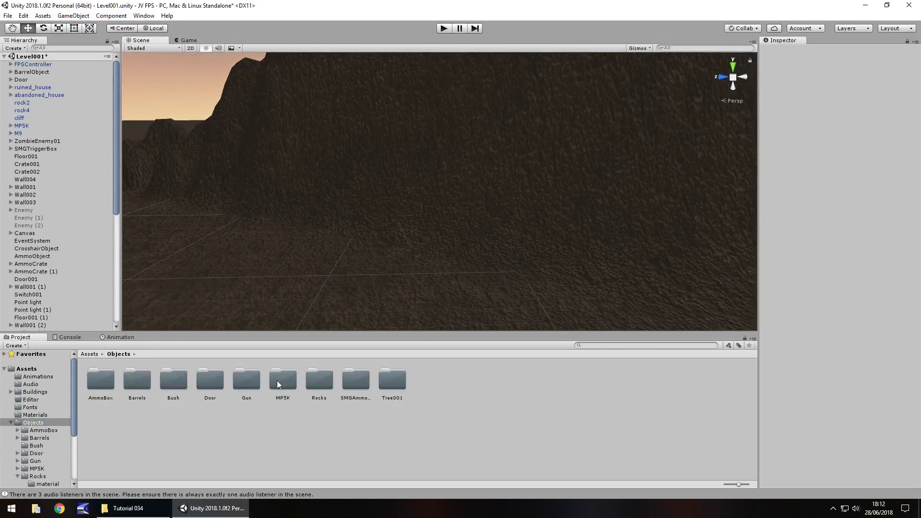
double_click(315, 383)
double_click(185, 382)
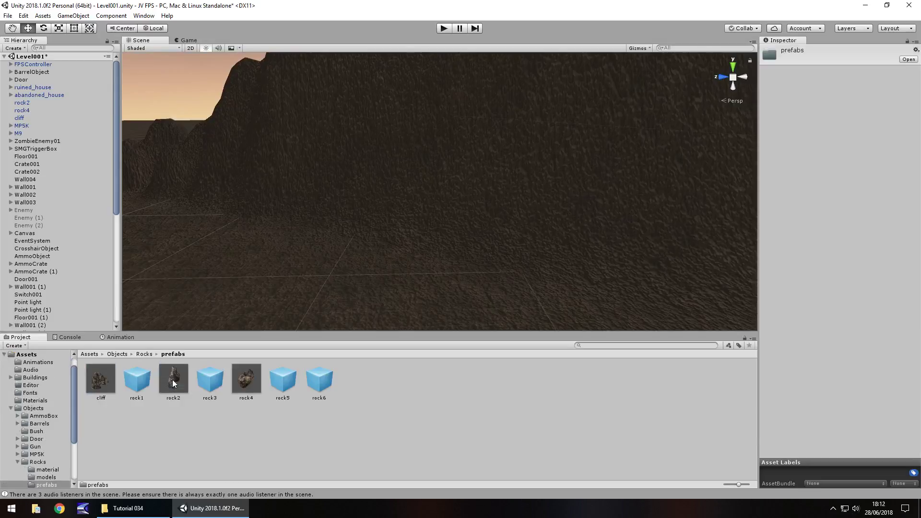
Step: Place the rock4 and rock2 prefabs on the ground in front of the cliff
drag(137, 378, 455, 249)
key(ctrl+z)
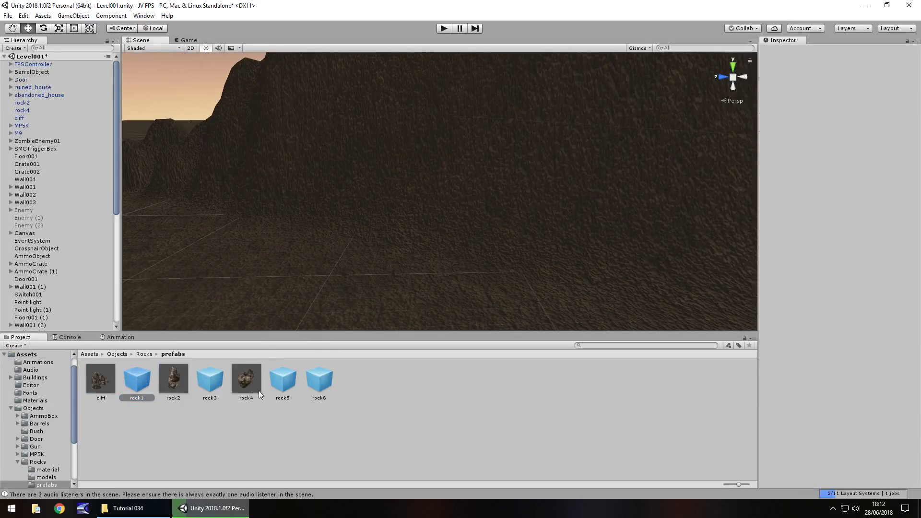
drag(246, 382, 439, 254)
drag(174, 380, 353, 234)
Step: Scale the newly placed rock4 to 2 on X, Y and Z
click(437, 226)
click(841, 107)
text(2)
key(Tab)
text(2)
key(Tab)
text(2)
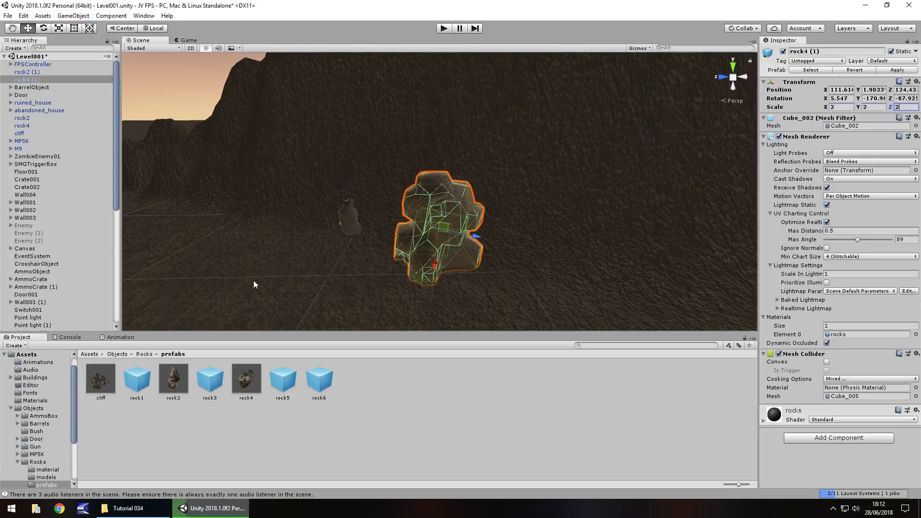
Step: Assign the blue normal texture from the Rocks textures folder as the Normal Map of the rocks material
click(350, 219)
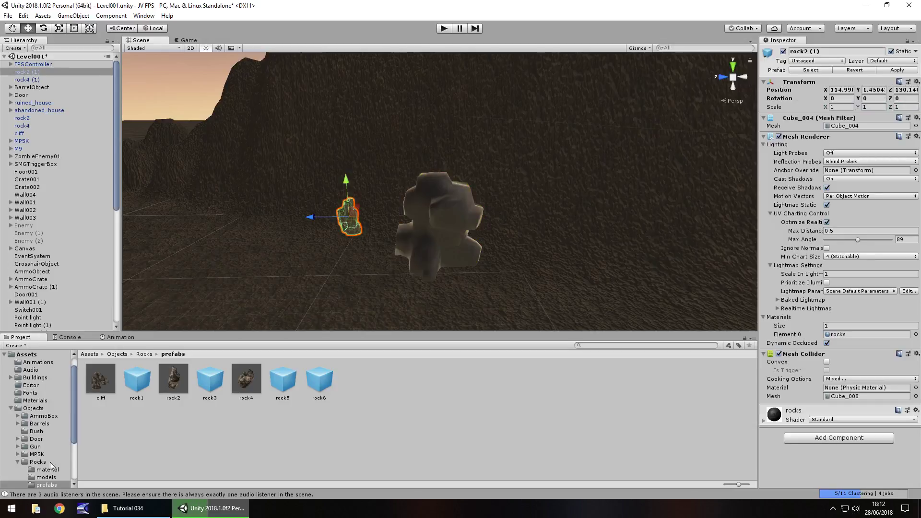
scroll(48, 462, down, 3)
click(48, 434)
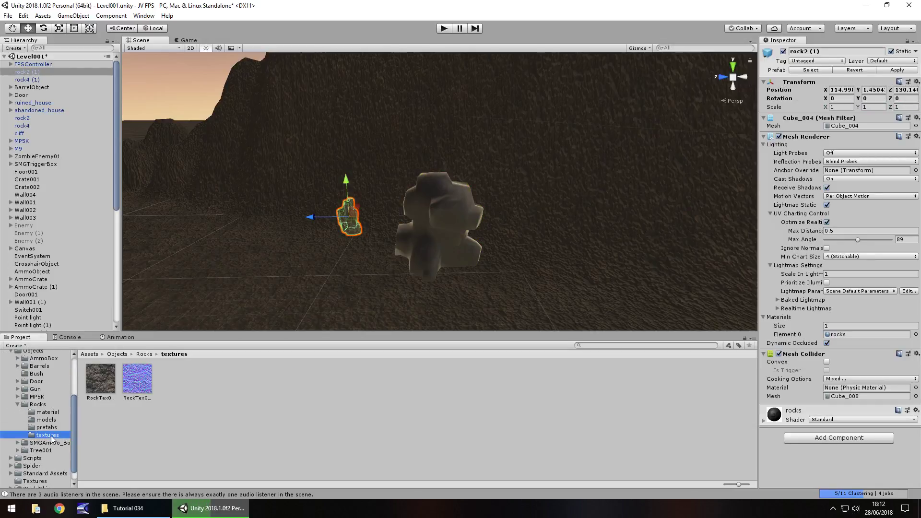
click(432, 228)
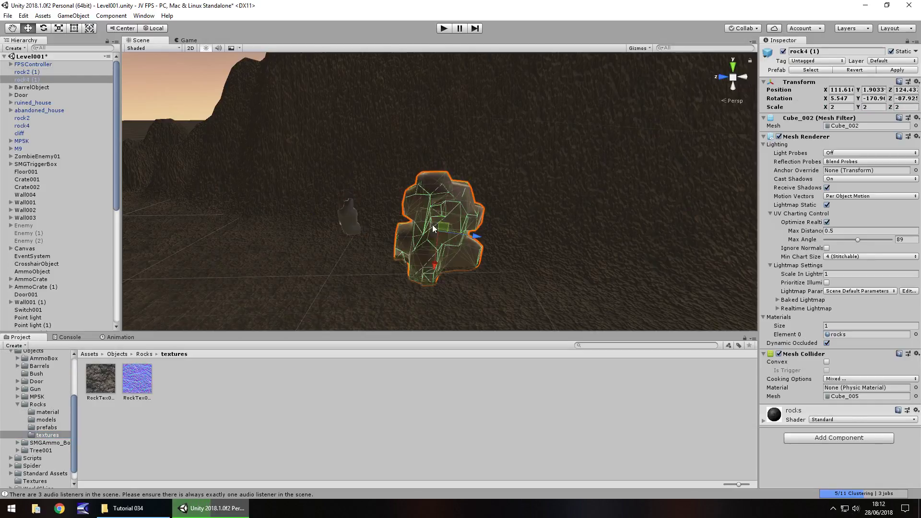
click(763, 422)
scroll(796, 398, down, 5)
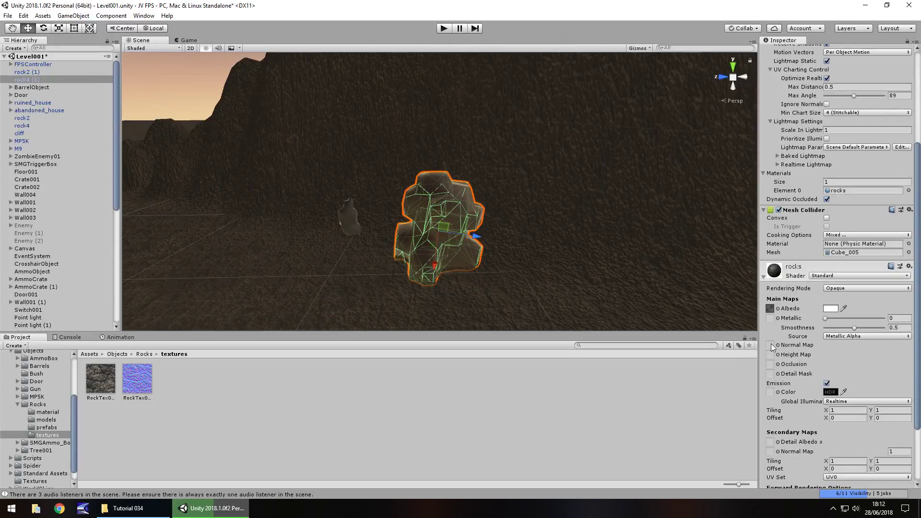
drag(139, 383, 773, 346)
Step: Move the enlarged rock4 closer to the cliff, to about X 113.79, Y 1.82, Z 124.1
click(514, 281)
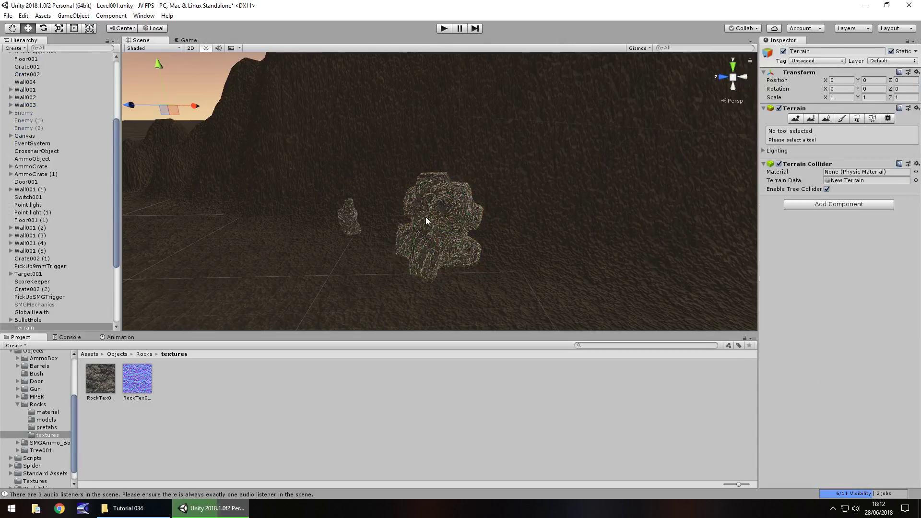
click(425, 217)
drag(436, 254, 452, 237)
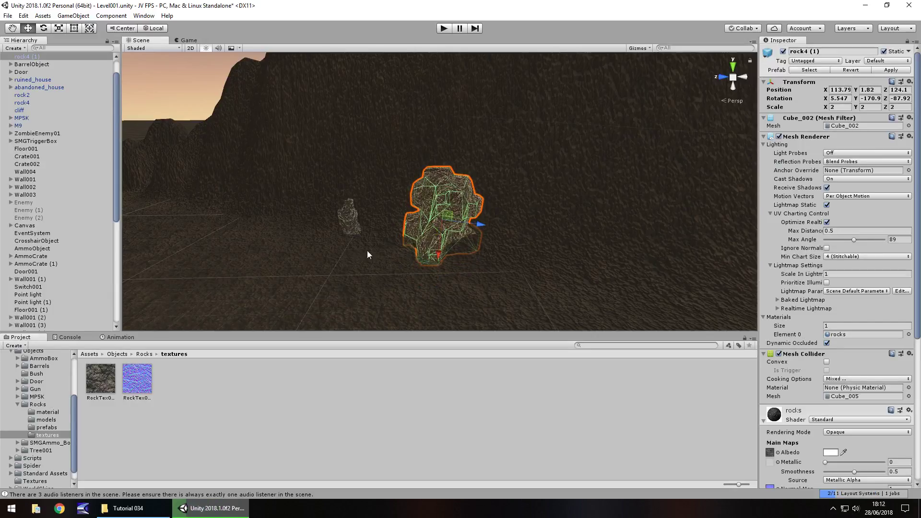
Step: Place the Door model from the Door assets folder on the ground between the two new rocks
click(46, 381)
drag(160, 383, 320, 263)
drag(377, 241, 378, 240)
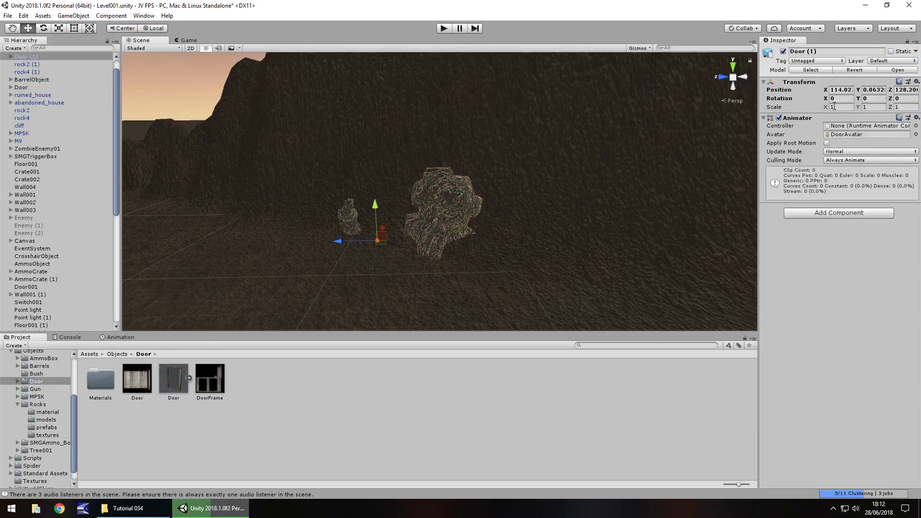
Step: Try a scale of 100 on X, Y and Z for the new door
click(840, 106)
text(100)
click(883, 107)
text(100)
click(897, 107)
text(100)
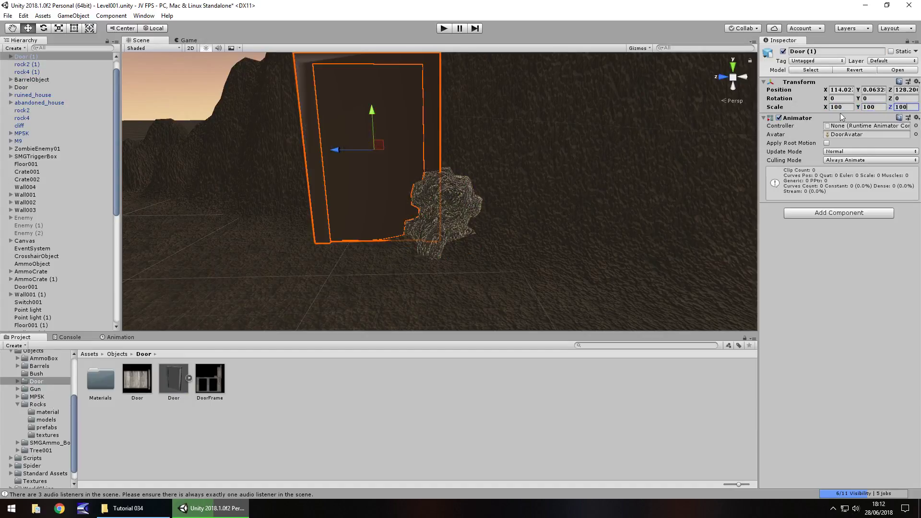
Step: Set the new door's scale to 50 on X, Y and Z
click(840, 106)
text(50)
key(Tab)
text(50)
key(Tab)
text(50)
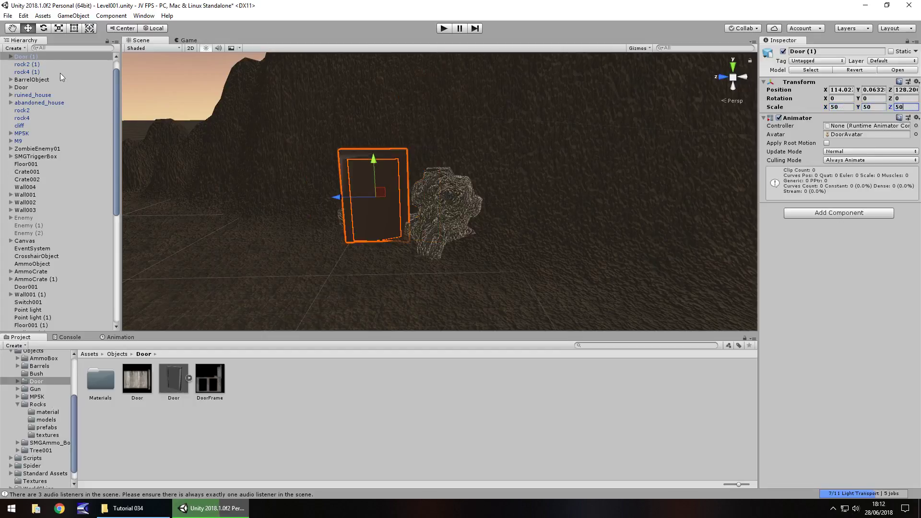
Step: Delete the frame part pCube1 from the new door, keeping only the door panel
click(391, 157)
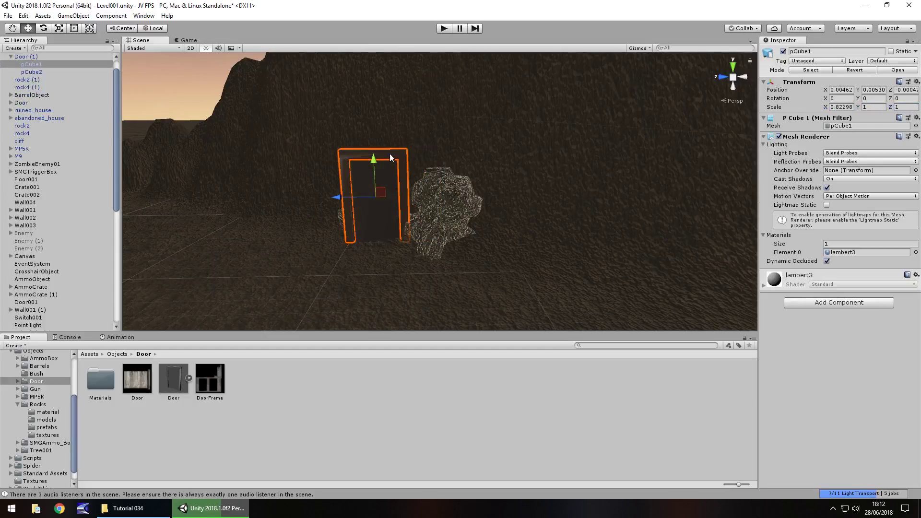
key(Delete)
click(486, 272)
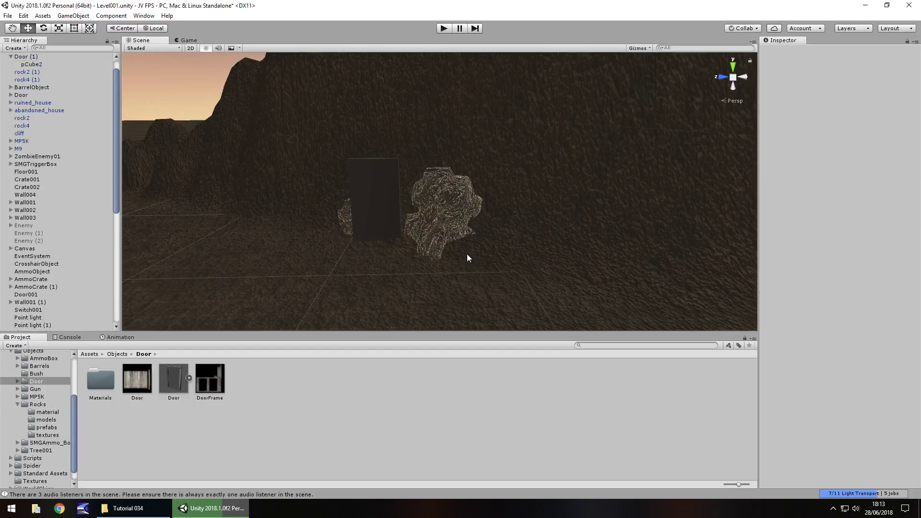
Step: Apply the Door material from the door's Materials folder to the new door's panel pCube2
click(379, 202)
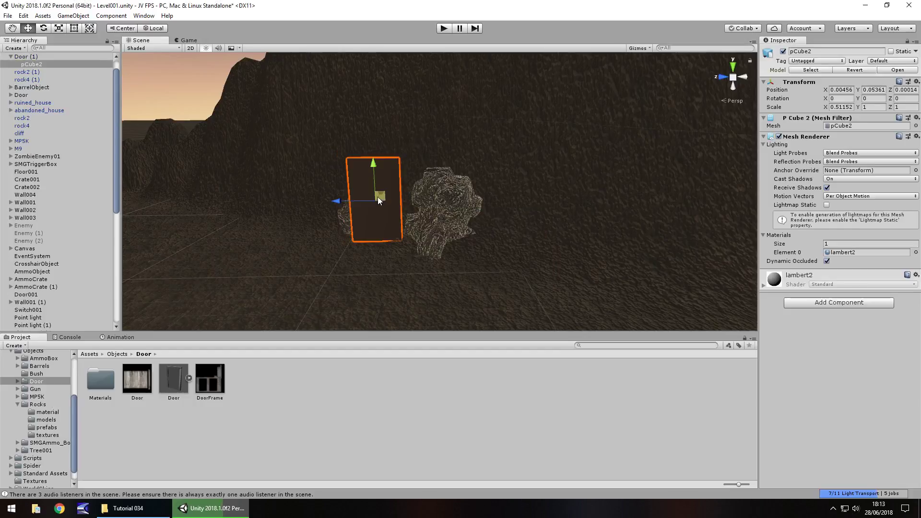
click(763, 285)
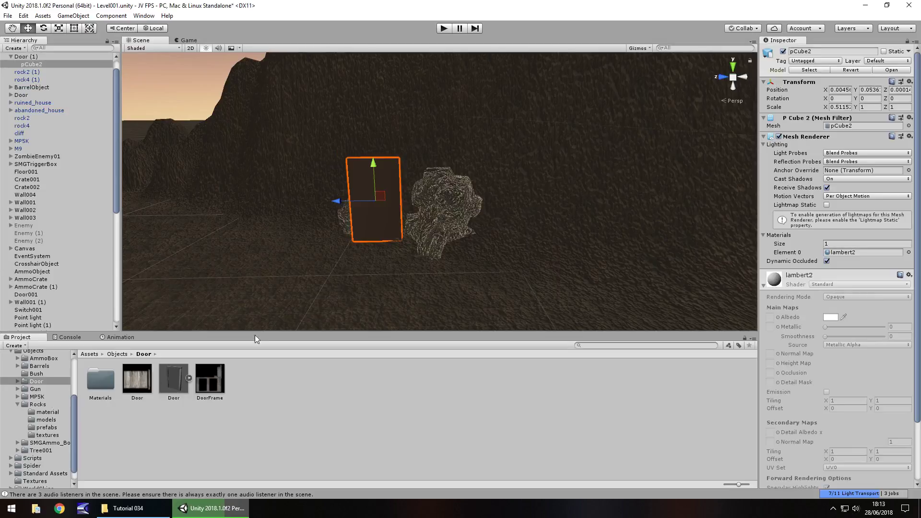
double_click(100, 379)
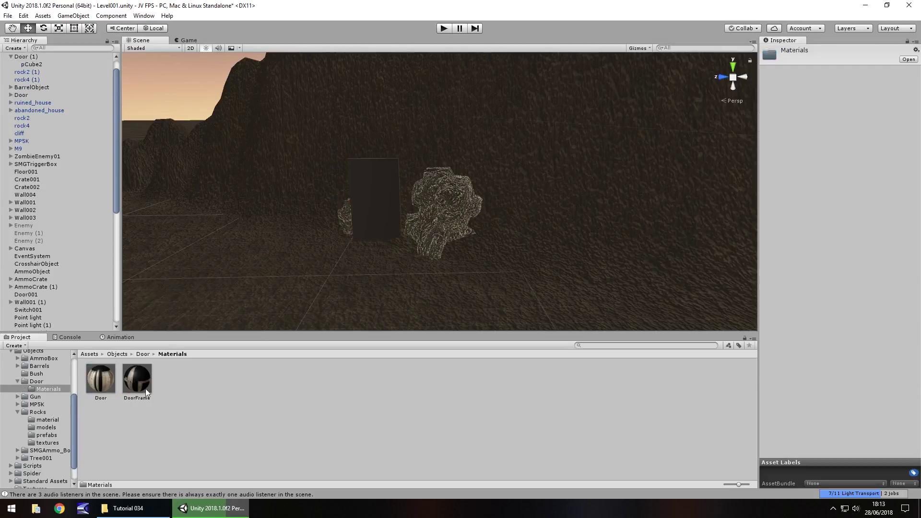
drag(104, 377, 39, 65)
drag(138, 376, 37, 68)
click(374, 204)
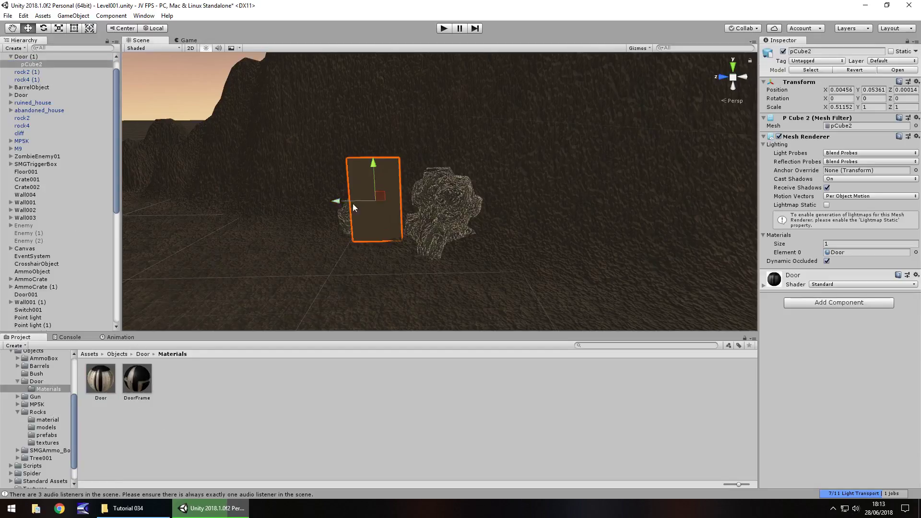
Step: Move the new door panel back toward the cliff face between the two rocks
right_drag(314, 217, 295, 272)
scroll(336, 258, up, 4)
middle_drag(336, 258, 358, 266)
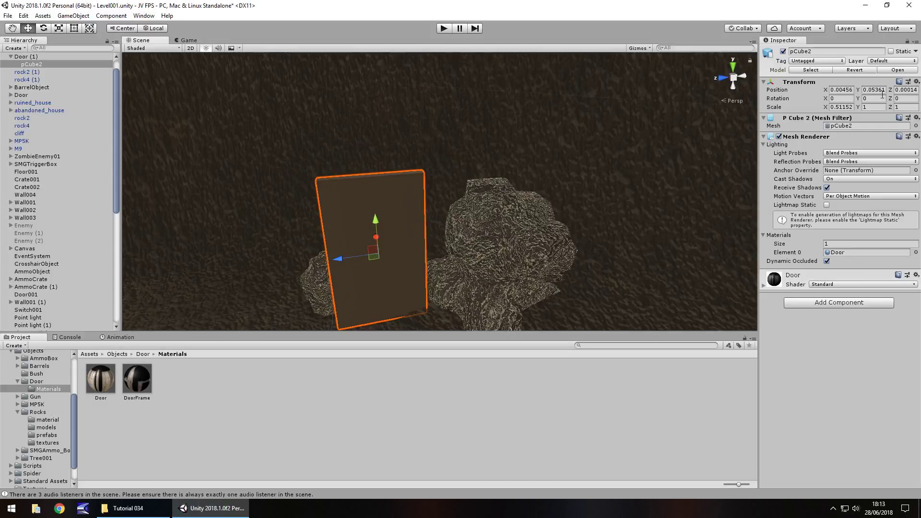
drag(857, 98, 285, 162)
drag(381, 253, 383, 227)
Step: Duplicate the large rock beside the new door, raise the copy above the original and set its Y rotation to 100
click(469, 255)
key(ctrl+d)
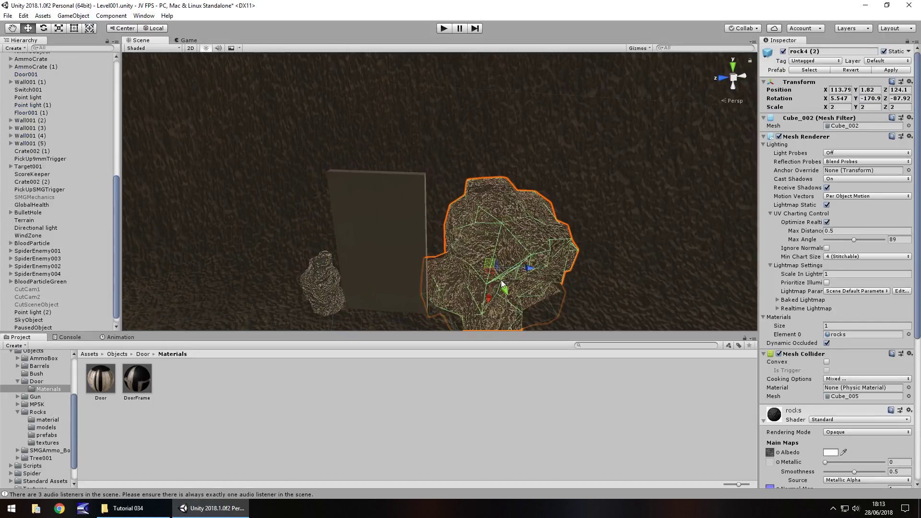
drag(499, 288, 484, 227)
click(870, 98)
text(100)
Step: Duplicate the small rock repeatedly to build a column beside the door and a row of rocks across its top
click(314, 278)
key(ctrl+d)
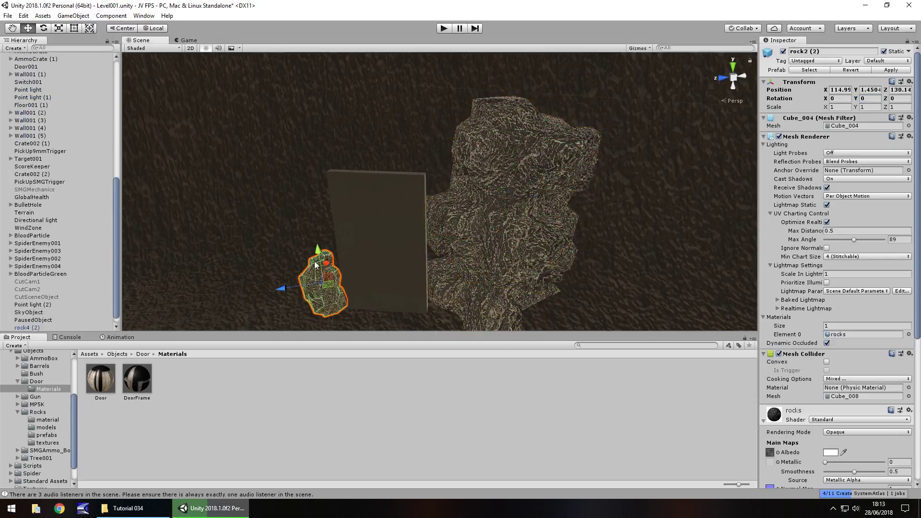
drag(320, 259, 429, 142)
key(ctrl+d)
key(ctrl+d)
key(ctrl+d)
key(ctrl+d)
key(ctrl+d)
key(ctrl+d)
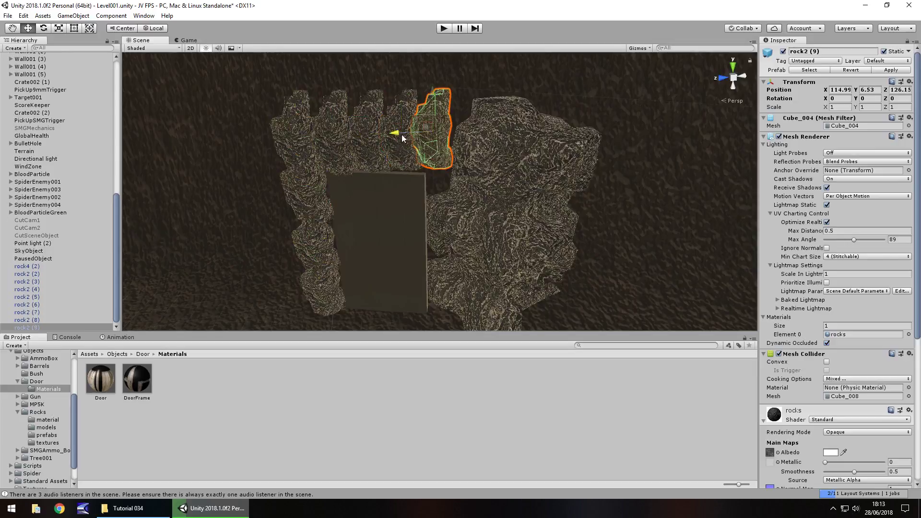
Step: Add one more small rock at the end of the row above the door, at about X 114.24, Z 125.65
drag(405, 135, 423, 137)
key(ctrl+d)
right_drag(422, 134, 422, 136)
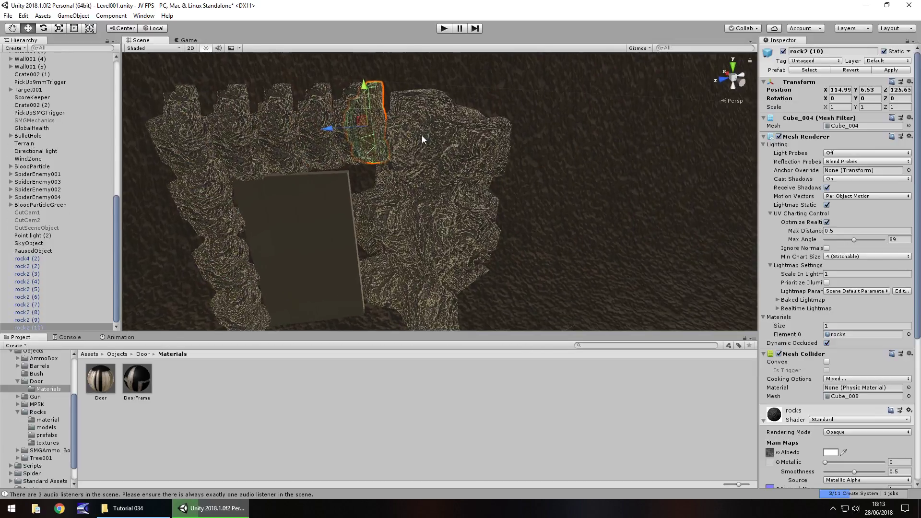
key(Left)
drag(478, 121, 488, 125)
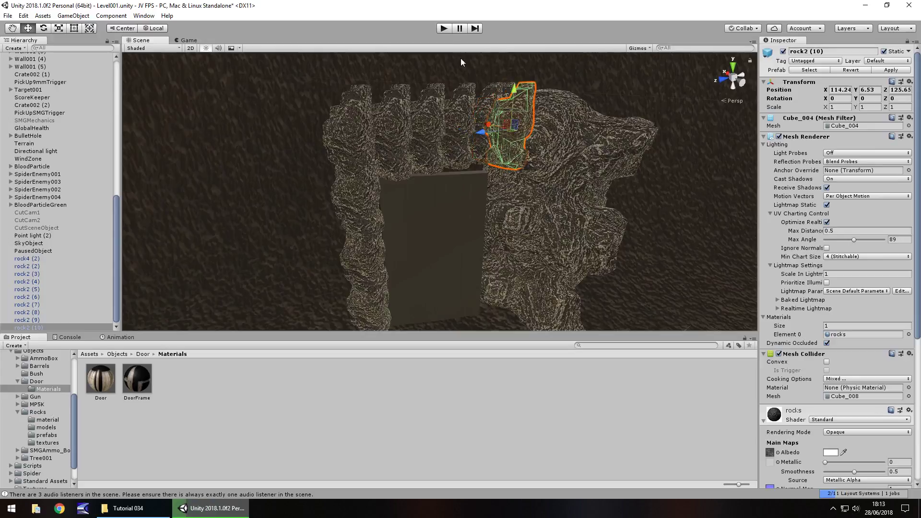
Step: Play-test the level by walking up to the rock-framed door, and stop the game
click(443, 31)
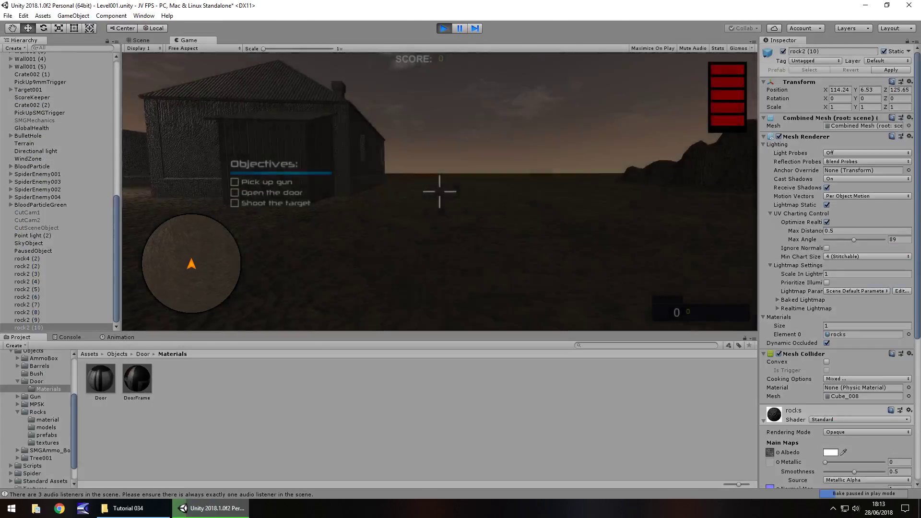
key(w)
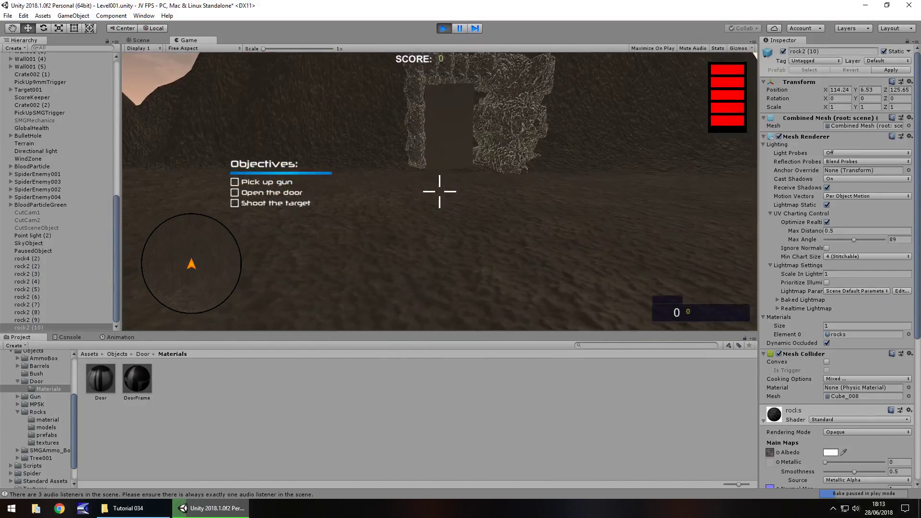
key(w)
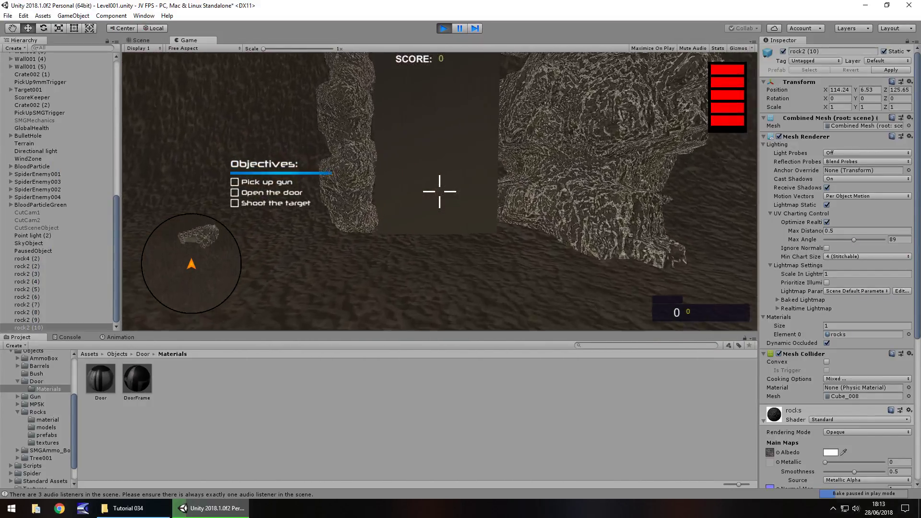
key(w)
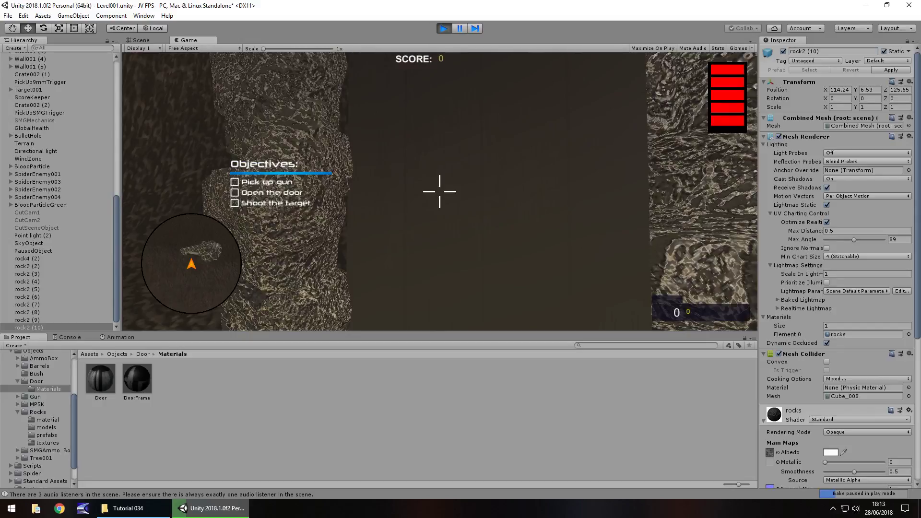
key(ctrl+p)
Step: Add a point light in front of the rock-framed door at about X 110.32, Y 4.16, Z 129.33
right_drag(578, 207, 528, 196)
key(s)
click(69, 16)
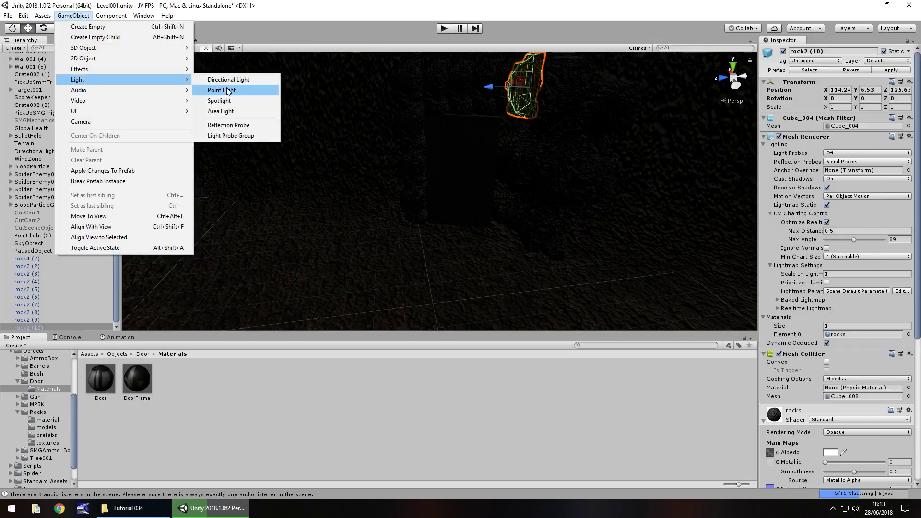
click(223, 90)
drag(431, 177, 454, 157)
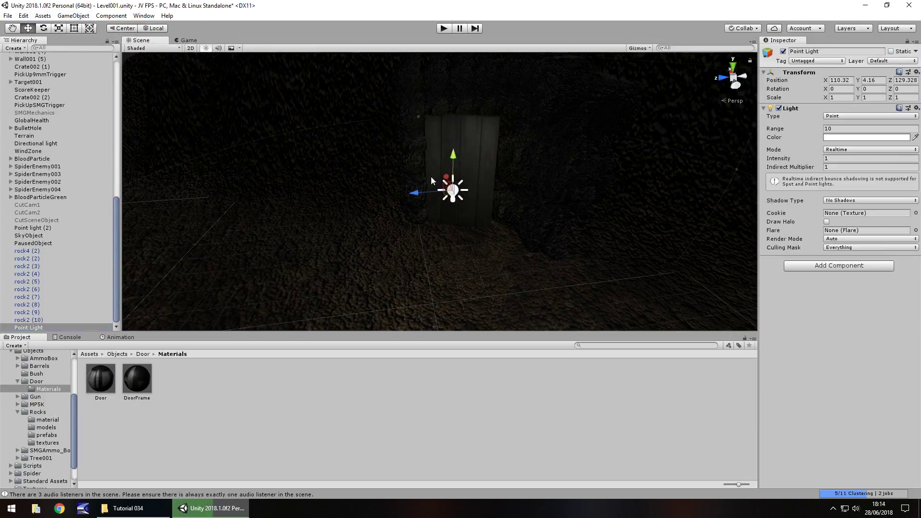
Step: Find the Directional light by filtering the scene objects for "light", clear the filter and deactivate that light
right_drag(537, 222, 496, 201)
middle_drag(495, 201, 454, 193)
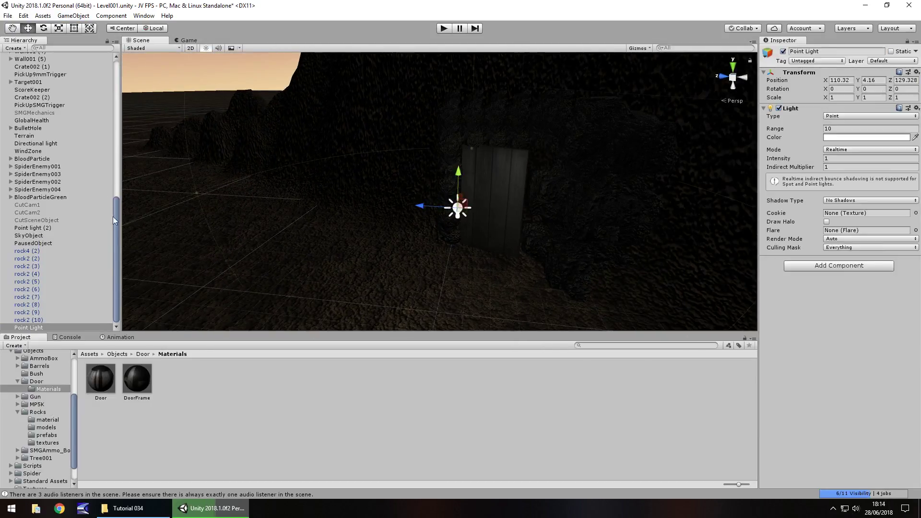
right_drag(363, 225, 420, 198)
alt+drag(419, 199, 434, 197)
scroll(31, 79, up, 12)
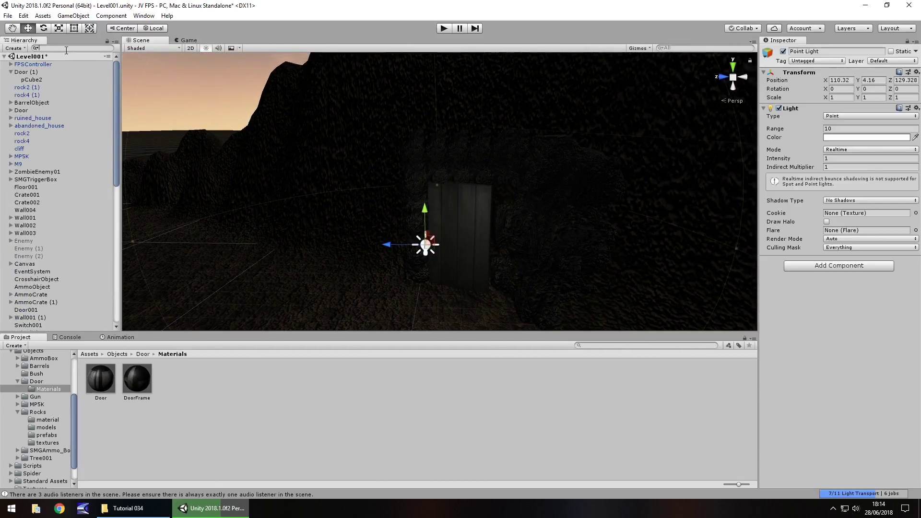
text(light)
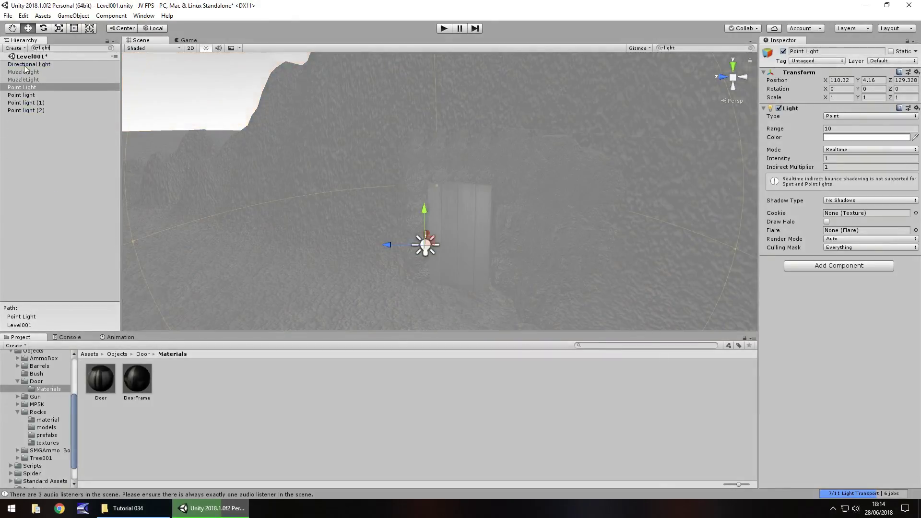
click(24, 64)
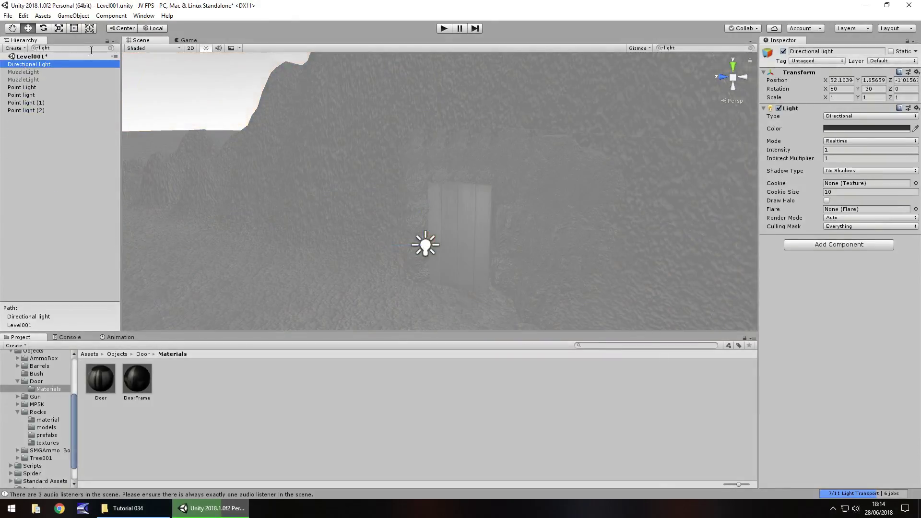
click(110, 48)
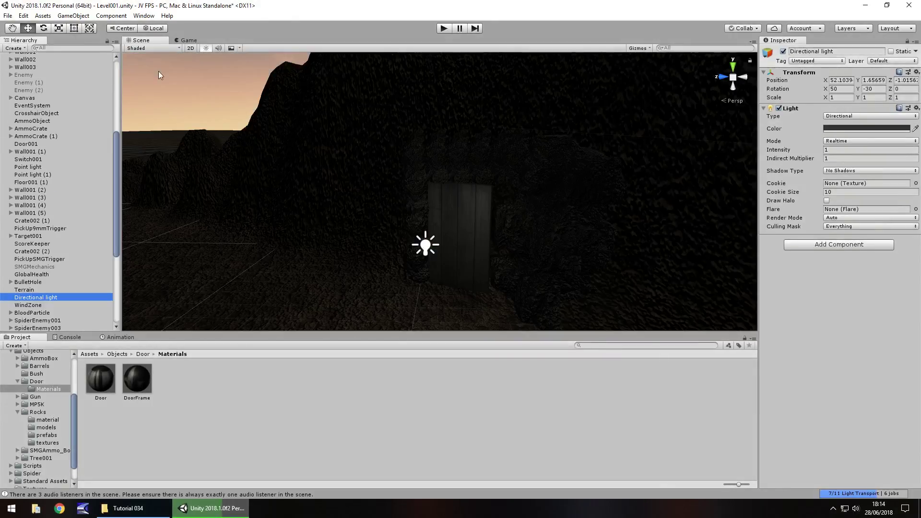
click(783, 51)
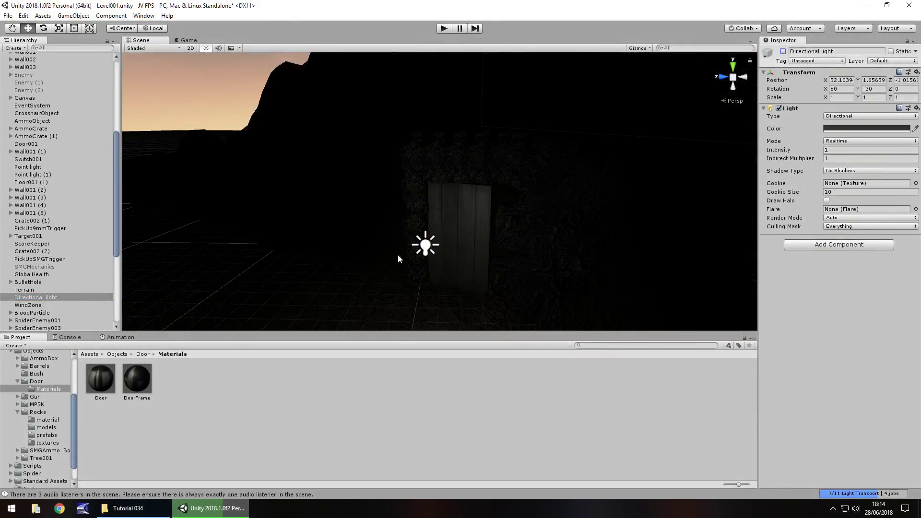
Step: Set the range of the point light in front of the door to 25
click(425, 245)
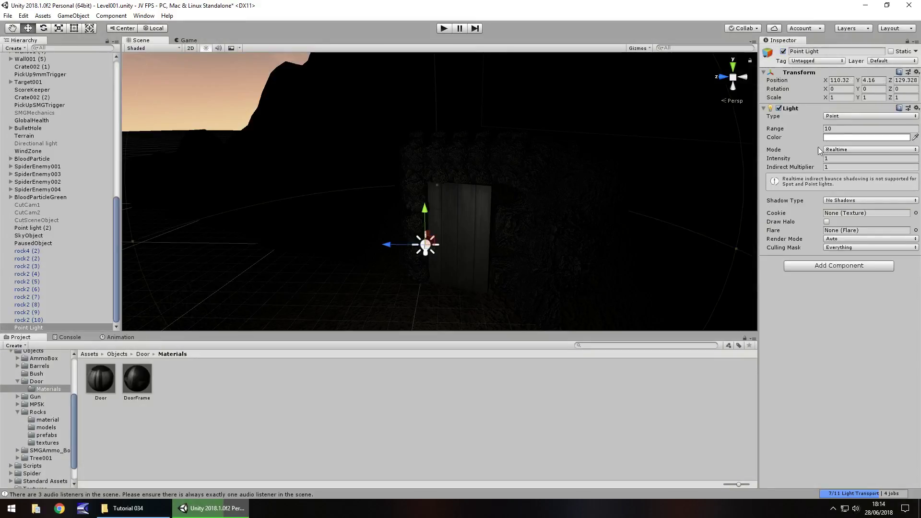
click(846, 130)
text(25)
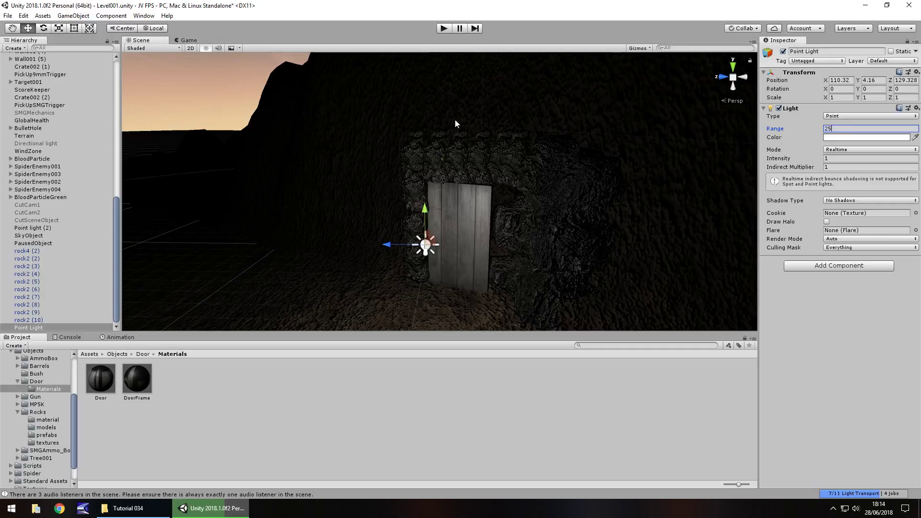
Step: Play-test the level to check the lighting at the rock-framed door, and stop the game
click(444, 28)
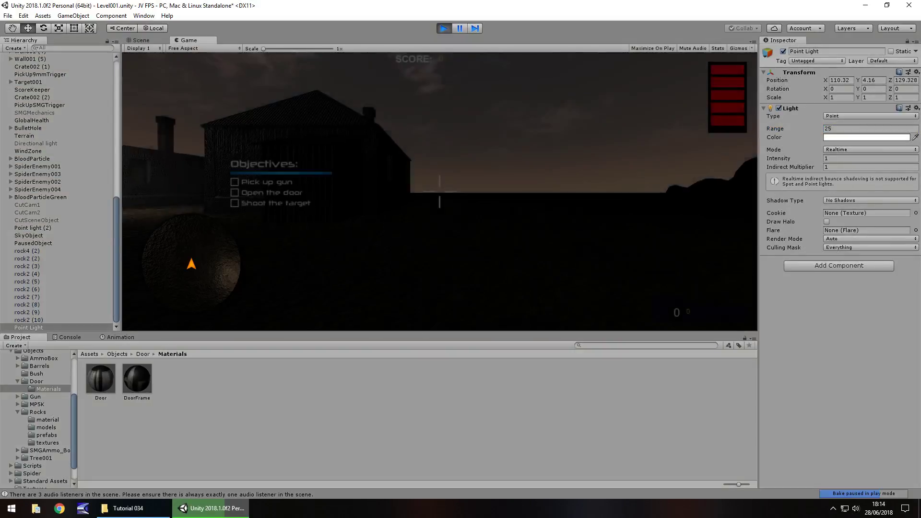
key(w)
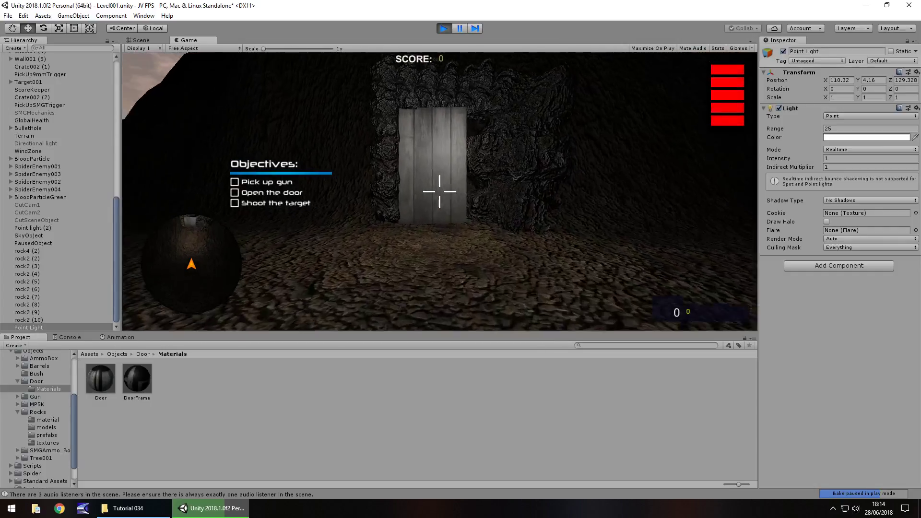
key(ctrl+p)
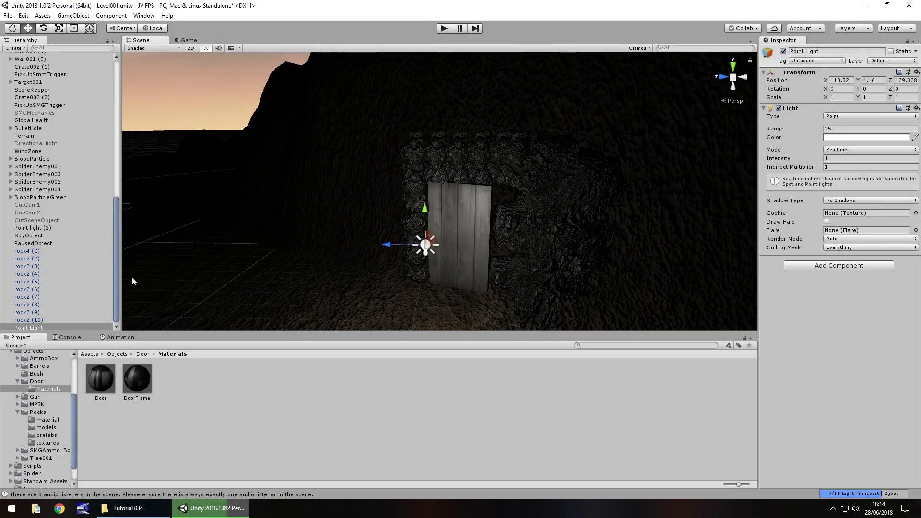
Step: Go to the house's wooden shed and select its door panel to examine the collider and door-opening script
right_drag(234, 286, 812, 261)
key(w)
key(a)
key(w)
right_drag(618, 261, 784, 323)
click(400, 197)
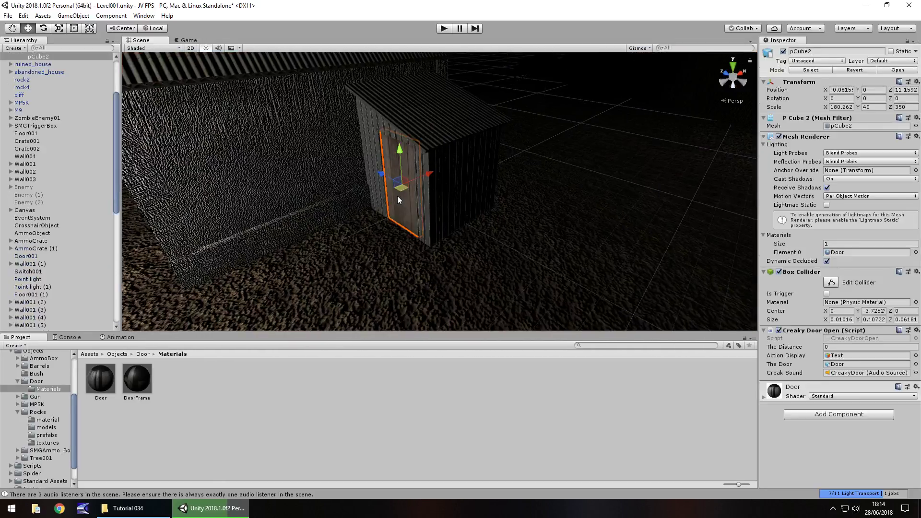
Step: Look through the objects in the scene hierarchy for those belonging to the shed door
click(45, 65)
scroll(35, 100, up, 3)
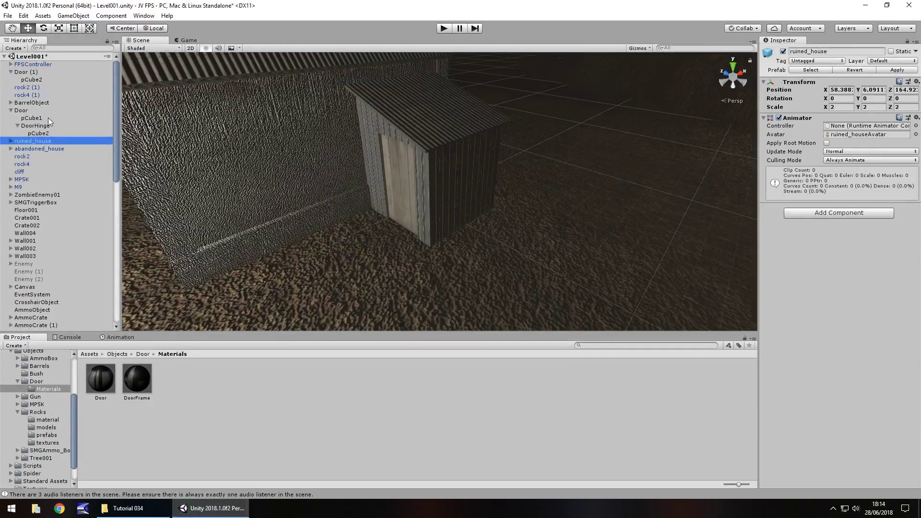
click(33, 97)
key(Down)
key(Down)
key(Down)
key(Down)
key(Down)
key(Down)
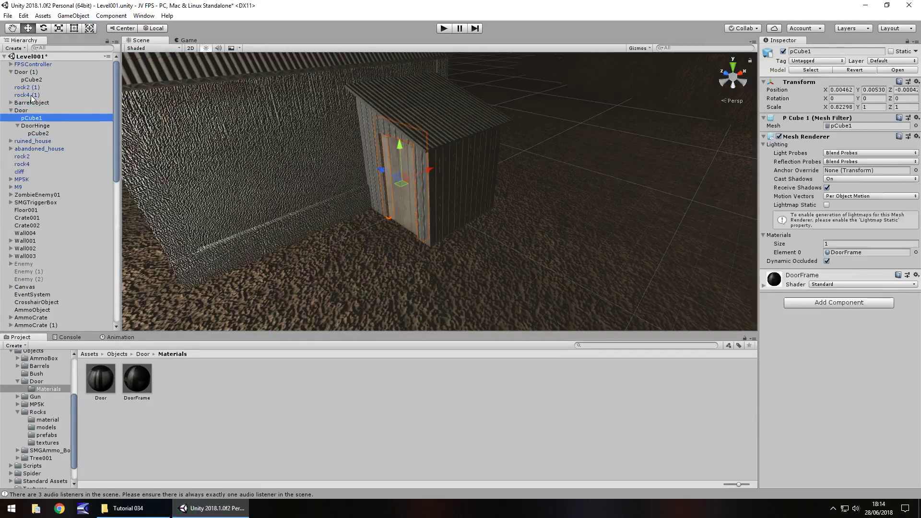
key(Down)
key(Down)
key(Down)
key(Down)
key(Down)
key(Down)
key(Down)
key(Down)
key(Down)
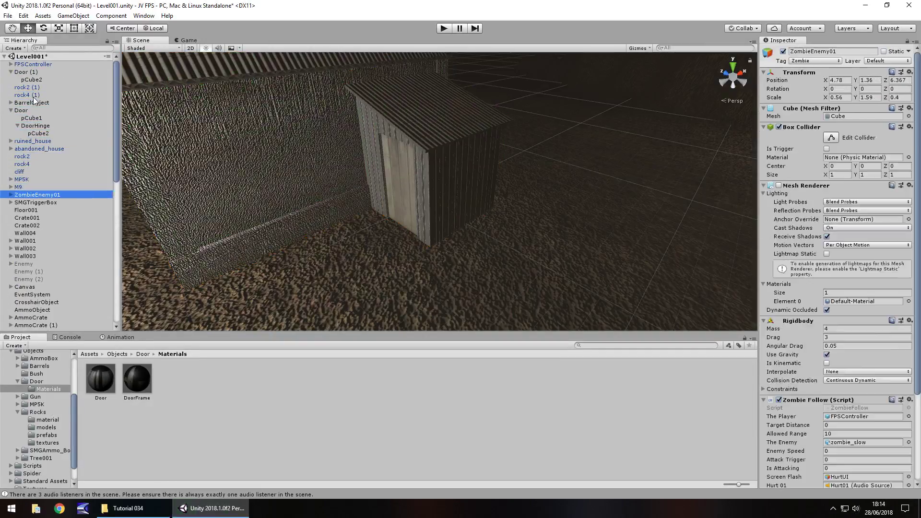
key(Down)
key(Down)
key(Down)
key(Down)
key(Down)
key(Down)
key(Down)
key(Down)
key(Down)
key(Down)
key(Down)
key(Down)
key(Down)
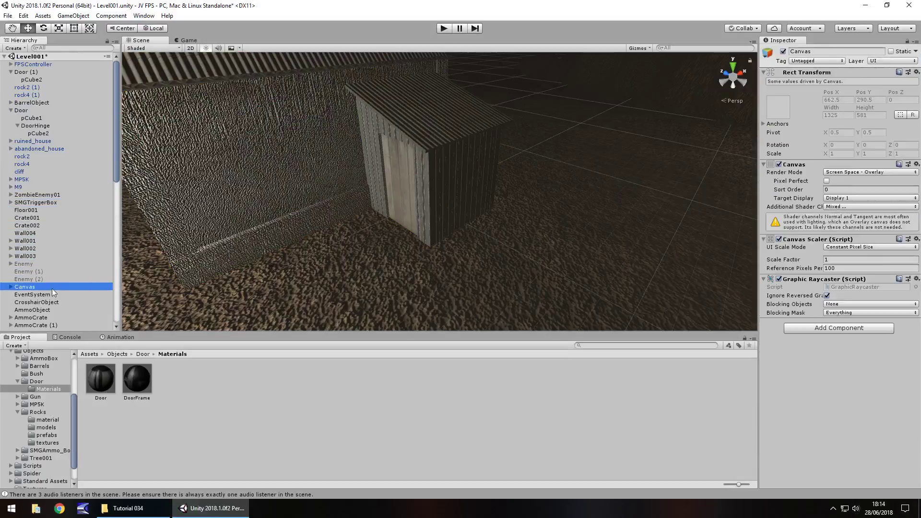
key(Down)
key(Down)
key(Down)
key(Down)
key(Down)
key(Down)
key(Down)
scroll(54, 285, down, 10)
key(Down)
key(Down)
key(Down)
key(Down)
key(Down)
key(Down)
key(Down)
key(Down)
key(Down)
key(Down)
key(Down)
key(Down)
key(Down)
key(Down)
key(Down)
key(Down)
key(Down)
key(Down)
key(Down)
key(Down)
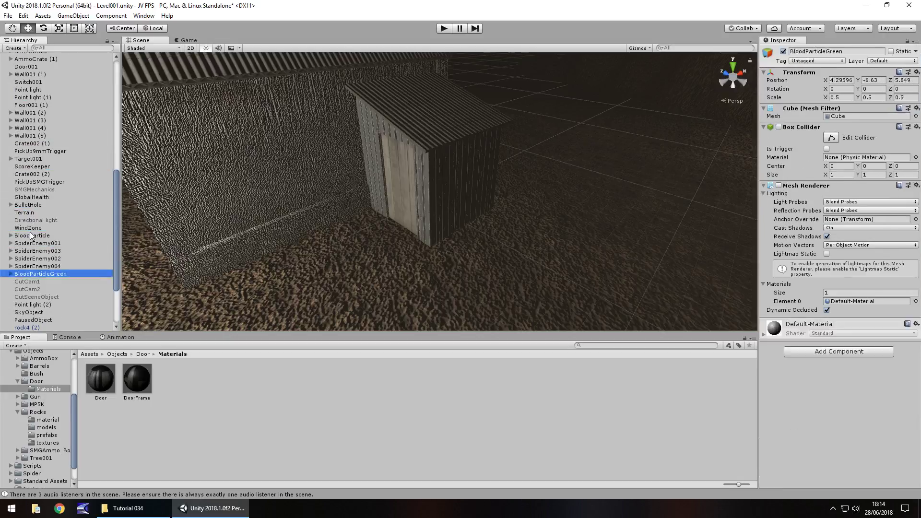
key(Up)
key(Up)
key(Up)
key(Up)
key(Up)
key(Up)
key(Up)
key(Up)
key(Up)
key(Up)
key(Up)
key(Up)
key(Up)
key(Up)
key(Up)
key(Up)
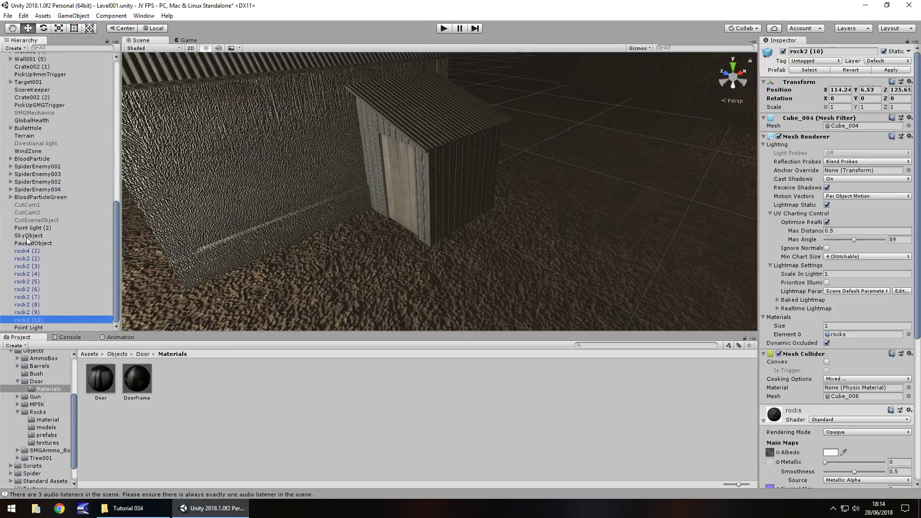
Step: Filter the scene objects for "door" and select the shed's Door object to examine its animation settings
click(62, 47)
text(door)
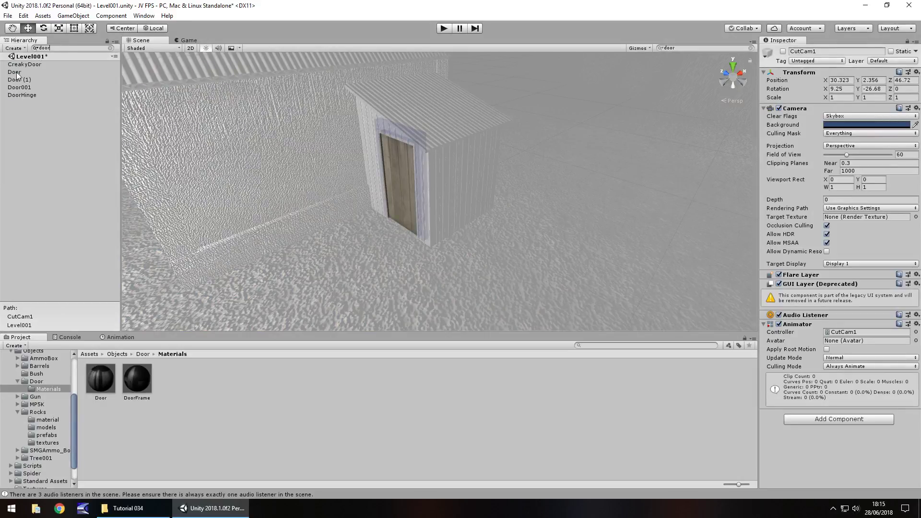
click(14, 72)
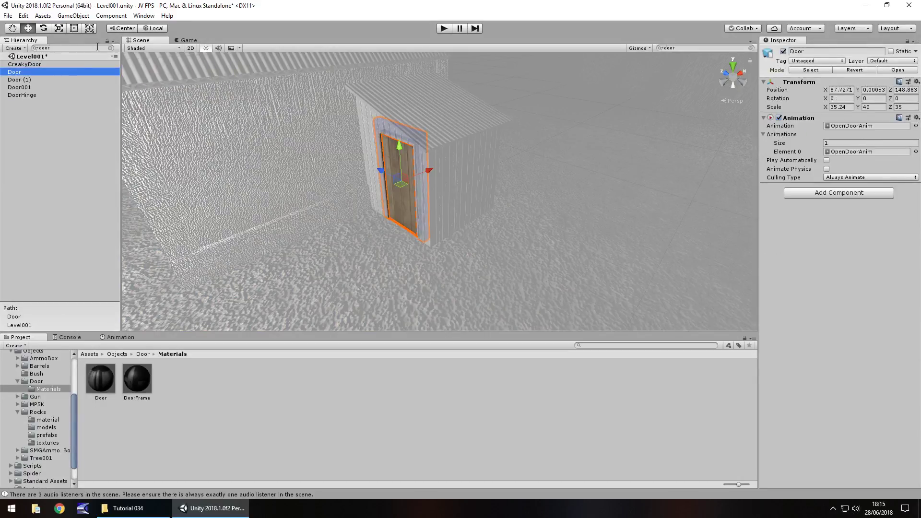
Step: Clear the "door" filter from the scene hierarchy and select the shed's door panel again to view its components
click(111, 48)
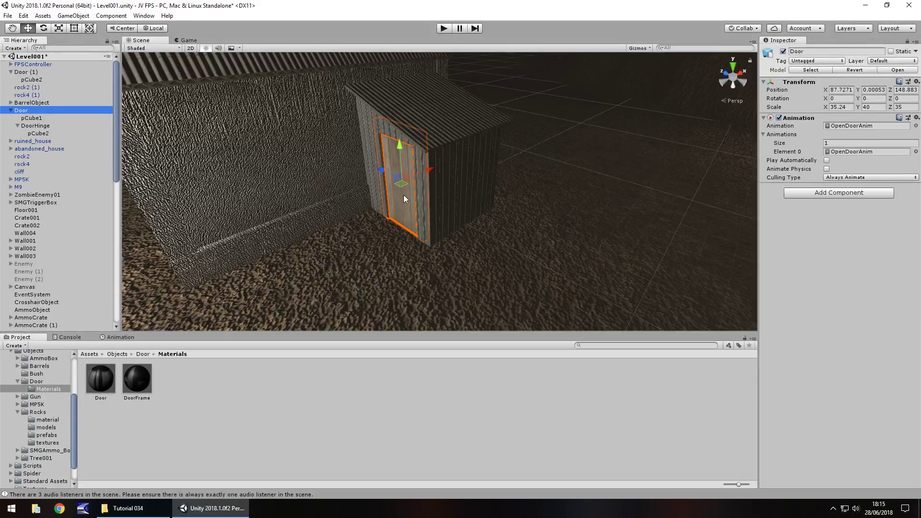
click(43, 141)
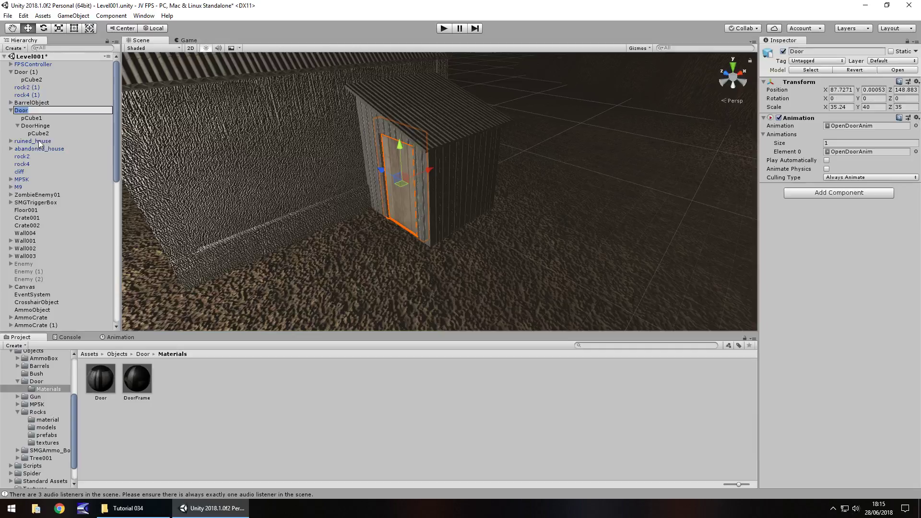
click(42, 102)
click(389, 191)
alt+drag(345, 202, 384, 239)
key(ctrl+a)
click(319, 240)
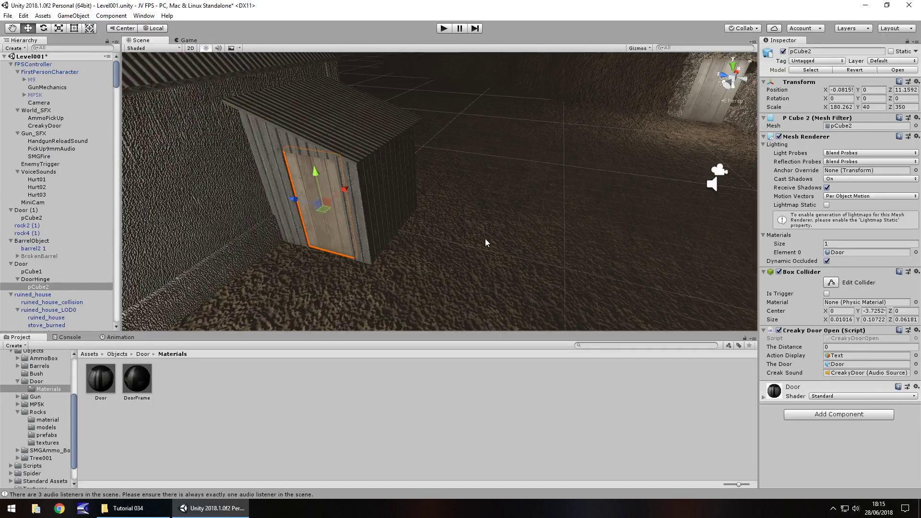
Step: Locate the door panel's CreakyDoorOpen script in the project, duplicate it, and name the copy CaveDoor
click(861, 339)
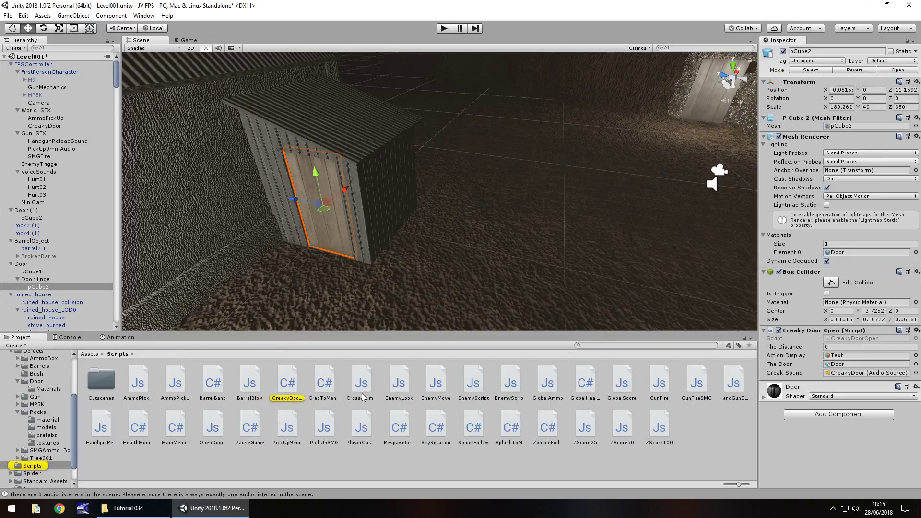
click(292, 389)
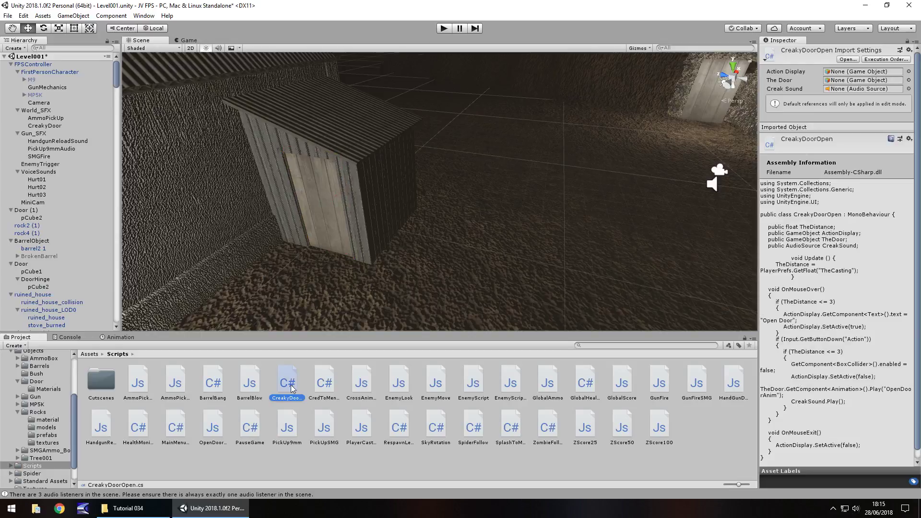
key(ctrl+d)
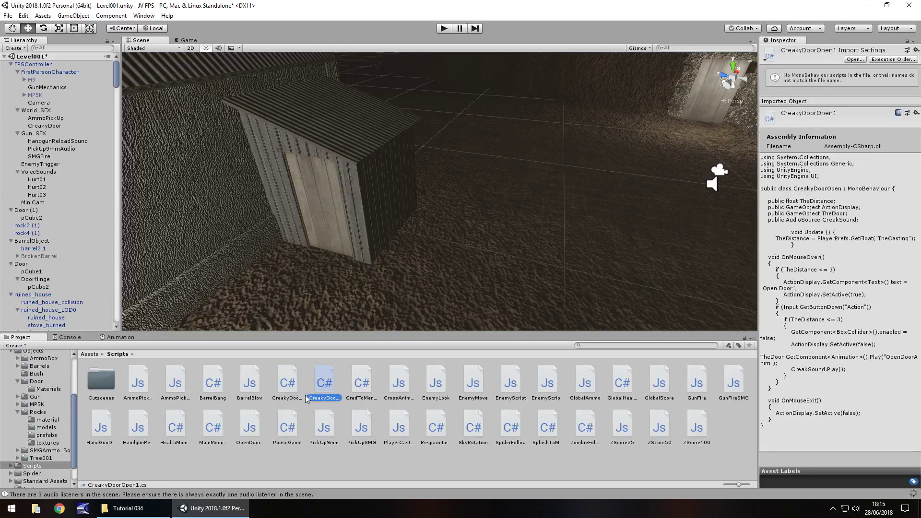
click(324, 386)
text(CaveDoor)
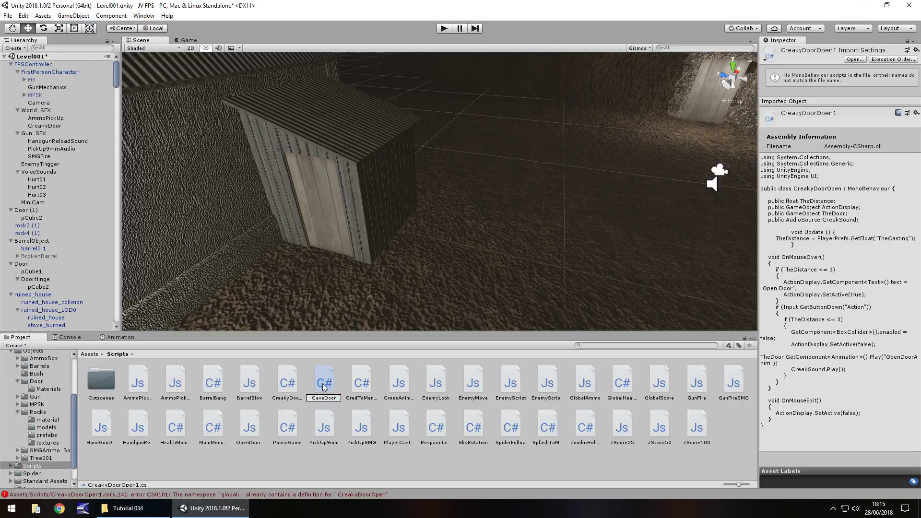
key(Return)
Step: Open the CaveDoor script in Visual Studio and add the line "using UnityEngine.SceneManagement;" below the other using directives
double_click(287, 386)
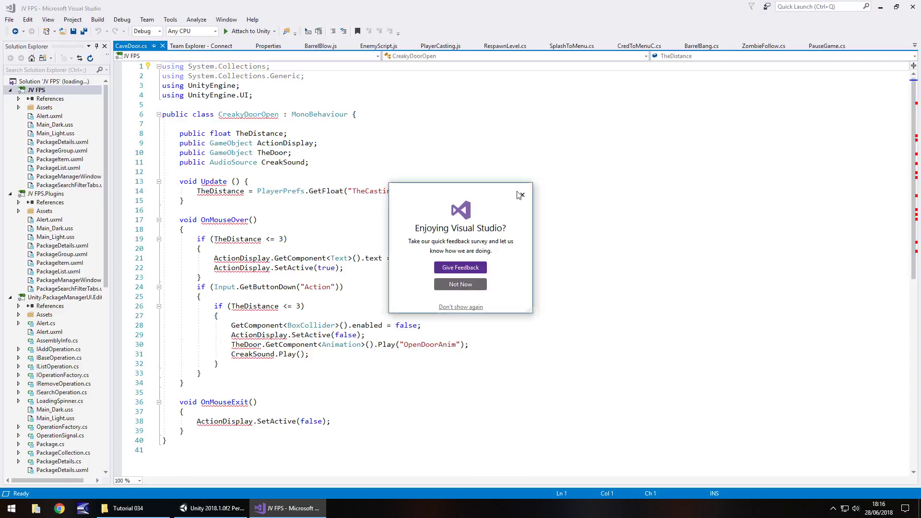
click(523, 194)
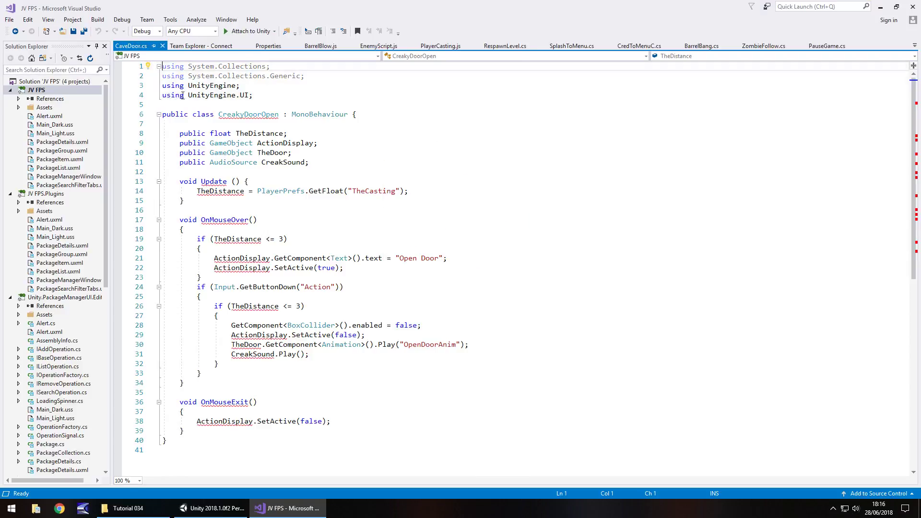
click(262, 95)
key(Return)
text(using UnityEngine.SceneManagement;)
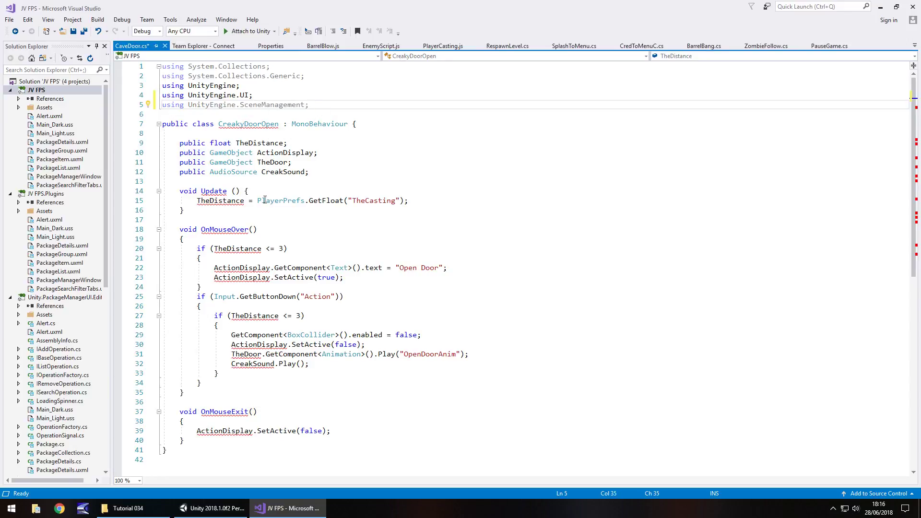
Step: Rename the script's public class to CaveDoor
click(249, 172)
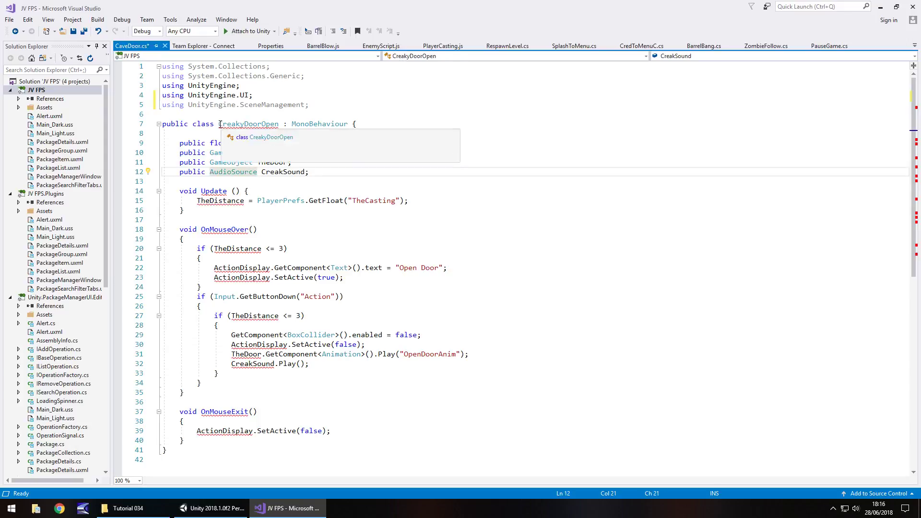
drag(219, 125, 279, 129)
text(CaveDoor)
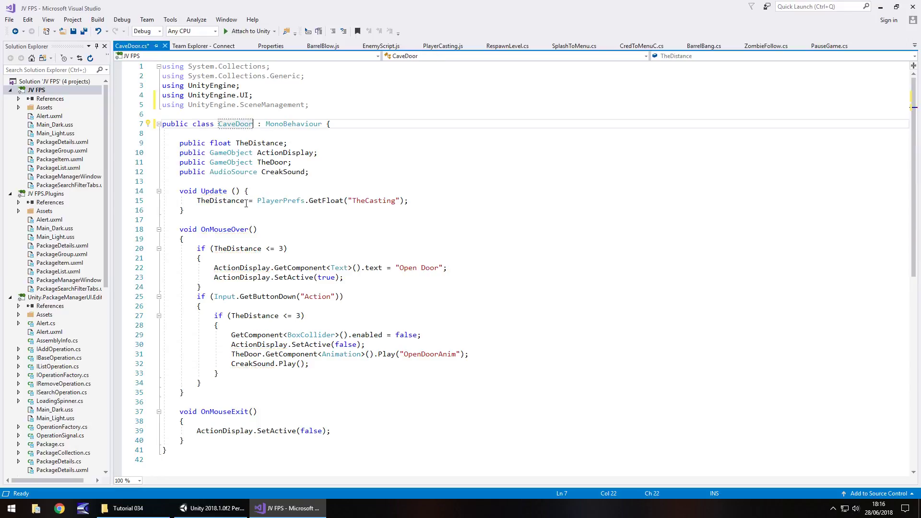
Step: Change the action display text in OnMouseOver to "Enter Cave"
drag(197, 201, 395, 202)
click(395, 201)
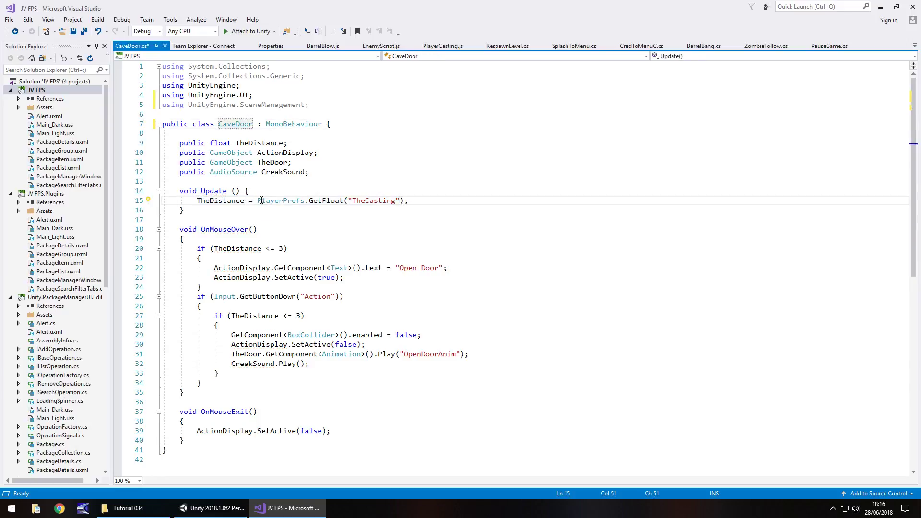
drag(261, 201, 379, 202)
click(381, 202)
drag(397, 267, 439, 267)
click(438, 268)
text(Enter Cave)
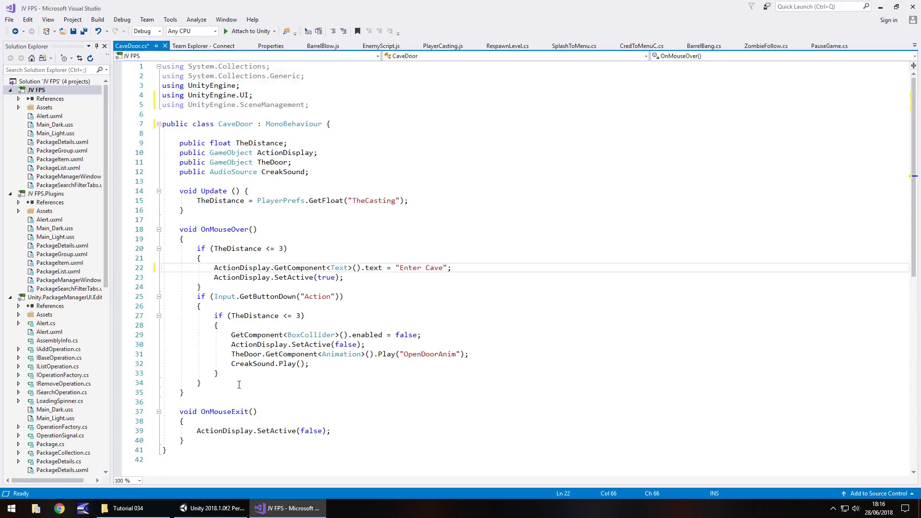
Step: Delete the lines that play OpenDoorAnim and CreakSound from the Action button block
mouse_move(307, 74)
mouse_move(276, 296)
click(224, 296)
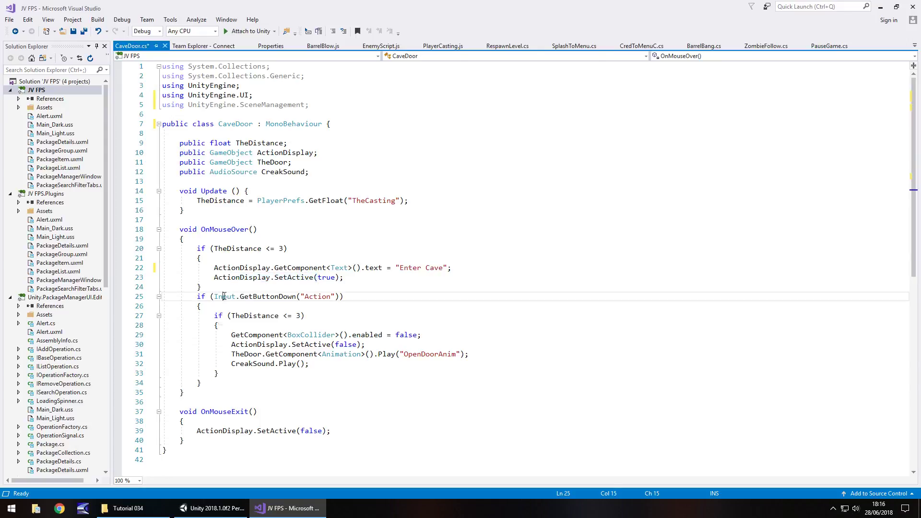
click(311, 345)
scroll(311, 333, down, 2)
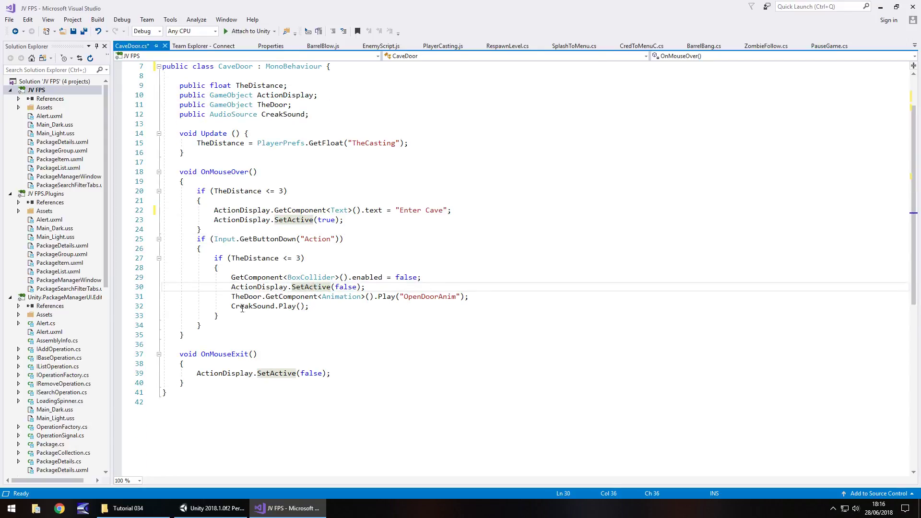
drag(317, 306, 162, 296)
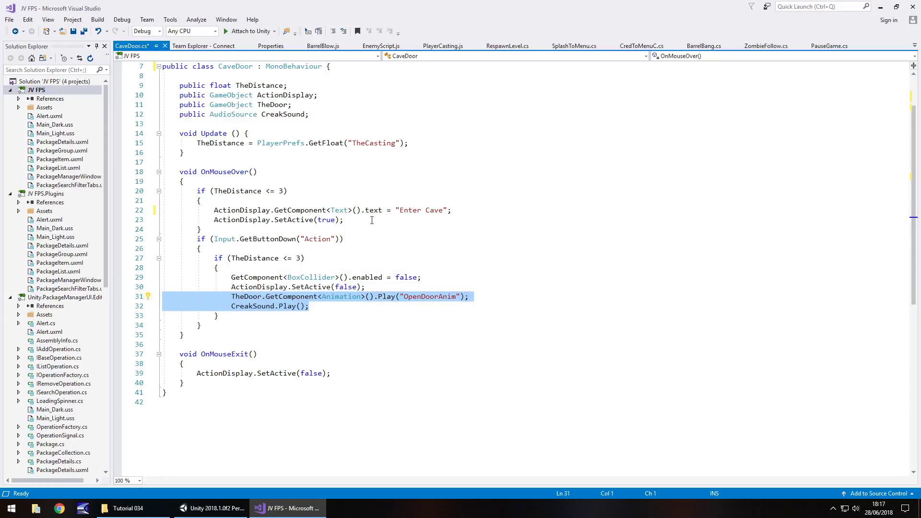
key(Delete)
key(BackSpace)
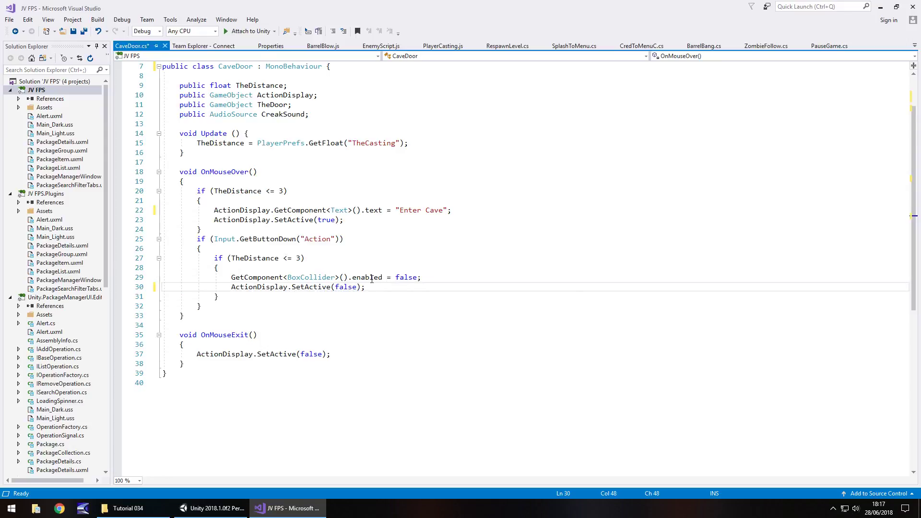
Step: Remove the CreakSound and TheDoor variable declarations from the CaveDoor class and save the script
scroll(371, 279, up, 2)
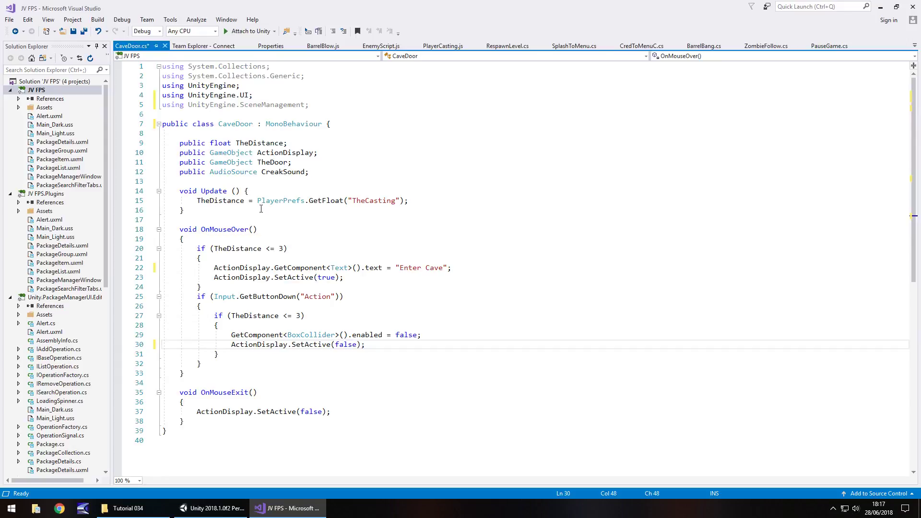
click(247, 182)
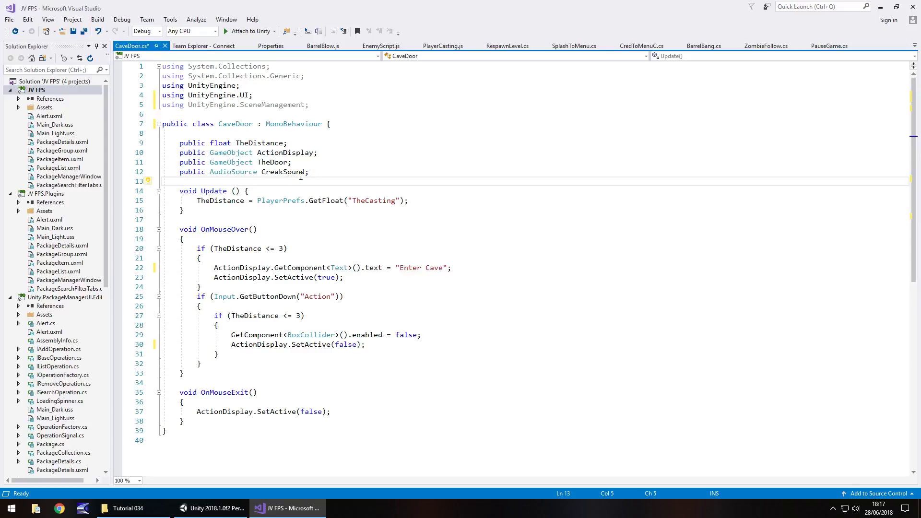
drag(317, 172, 163, 172)
key(Delete)
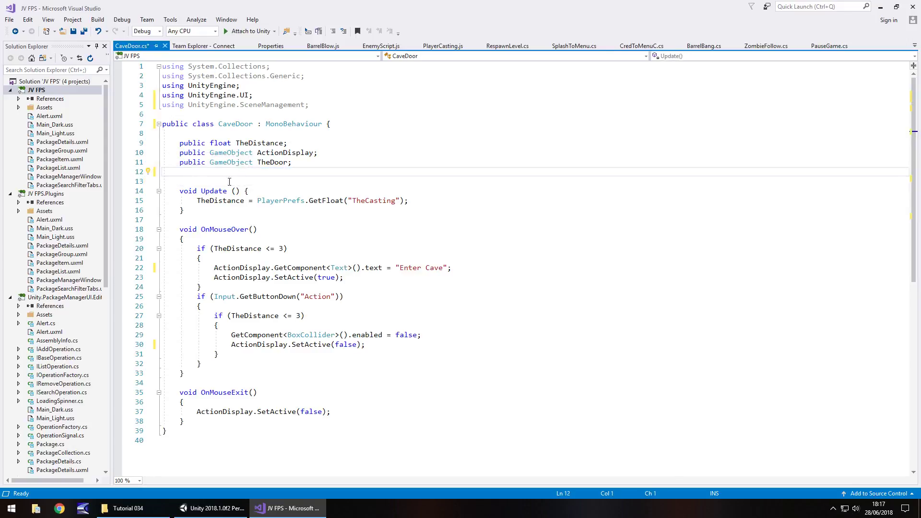
click(267, 163)
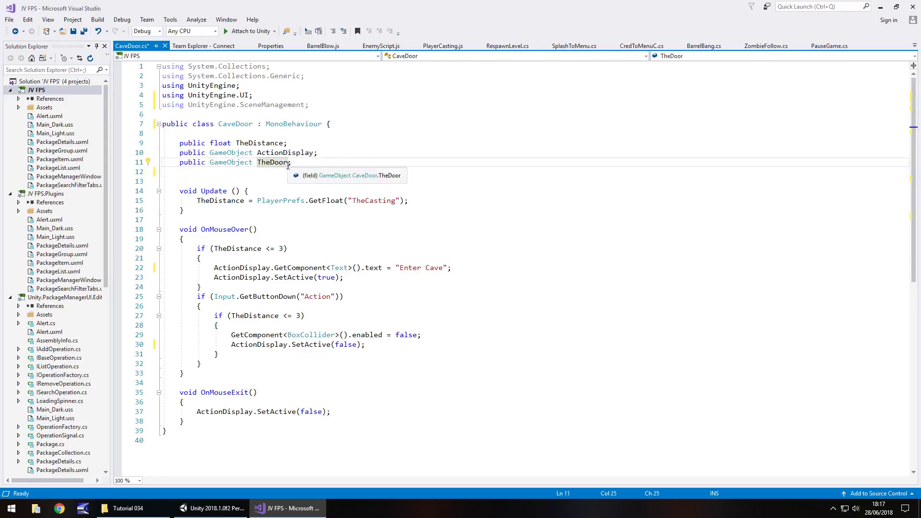
drag(306, 162, 160, 163)
key(Delete)
key(Delete)
key(BackSpace)
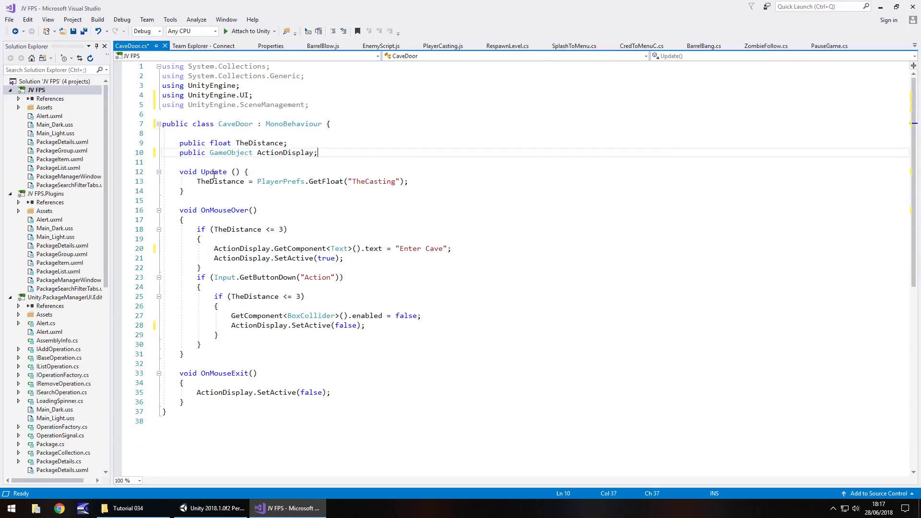
key(ctrl+s)
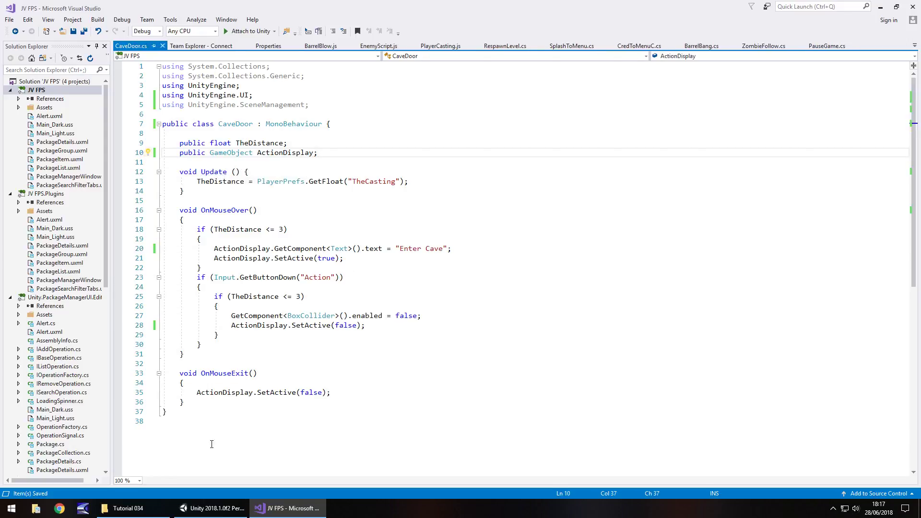
Step: Switch back to Unity, let the CaveDoor script recompile, and save the Level001 scene
click(212, 507)
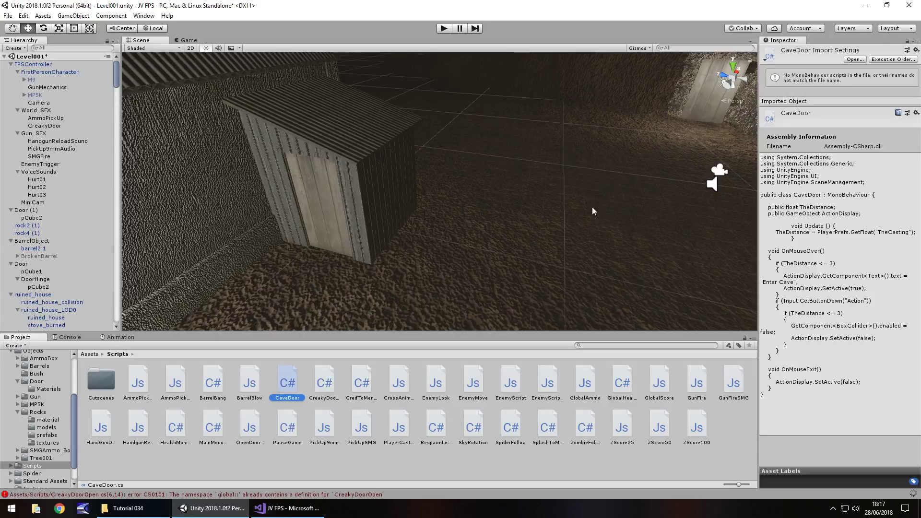
right_drag(516, 243, 557, 201)
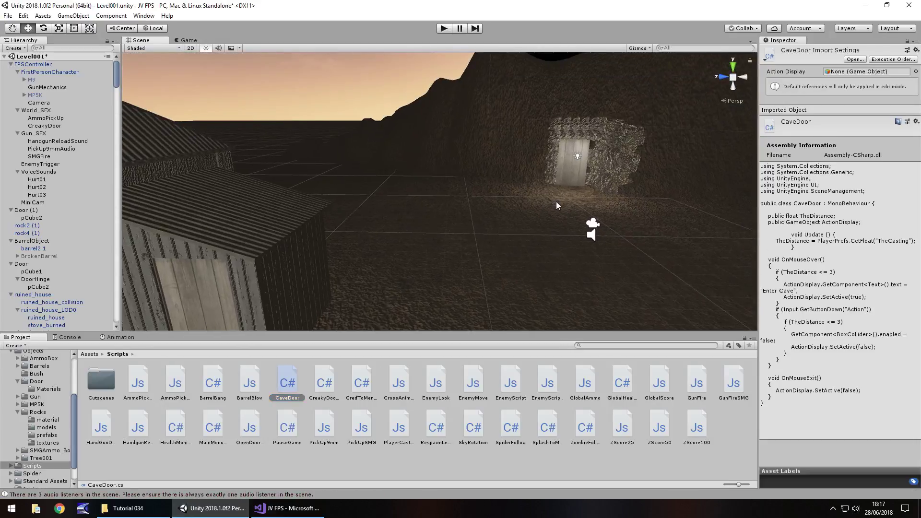
click(293, 463)
key(ctrl+s)
Step: Duplicate the Level001 scene in the Assets folder as Level002 and open the copy
drag(73, 413, 72, 376)
click(28, 368)
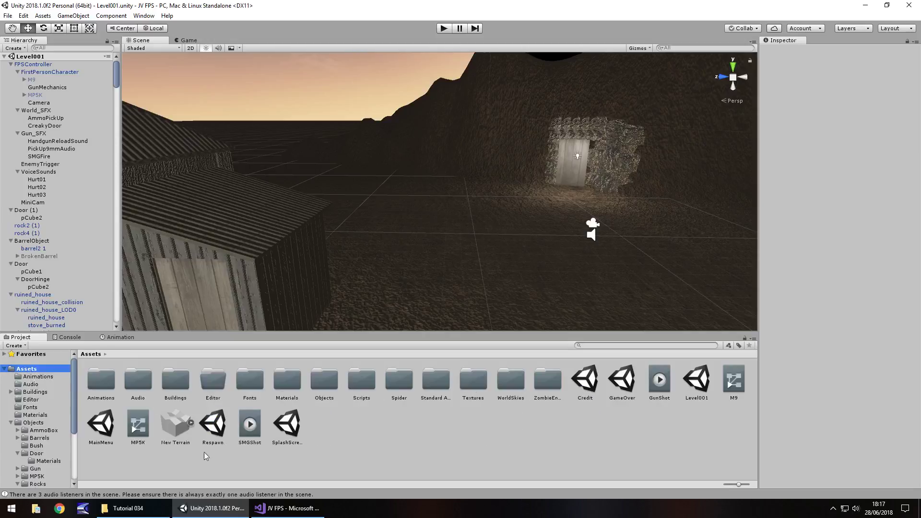
click(704, 381)
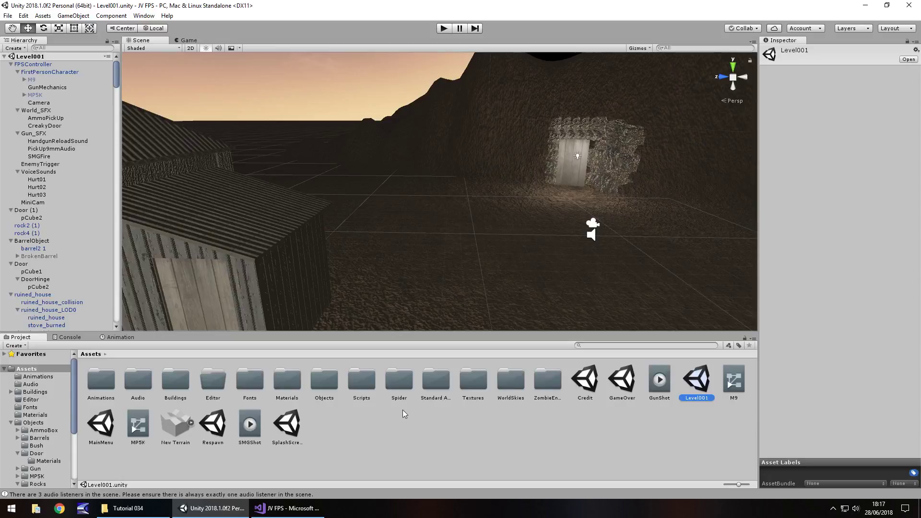
key(ctrl+d)
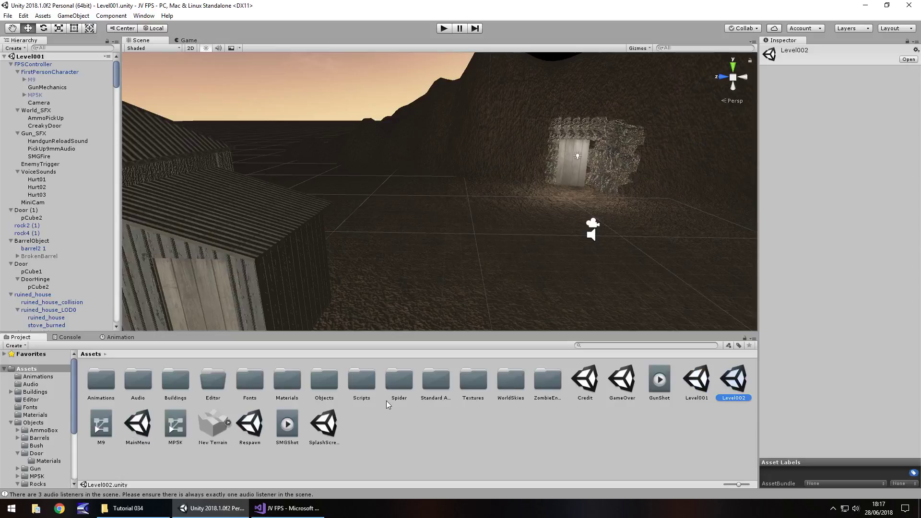
double_click(738, 386)
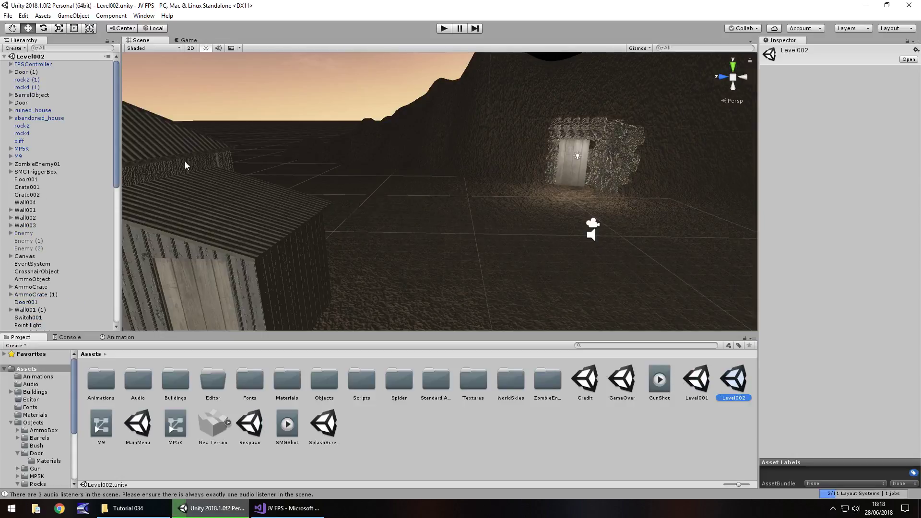
Step: Look over the copied level, reopen Level001 to compare it, and return to Level002
right_drag(479, 198, 348, 234)
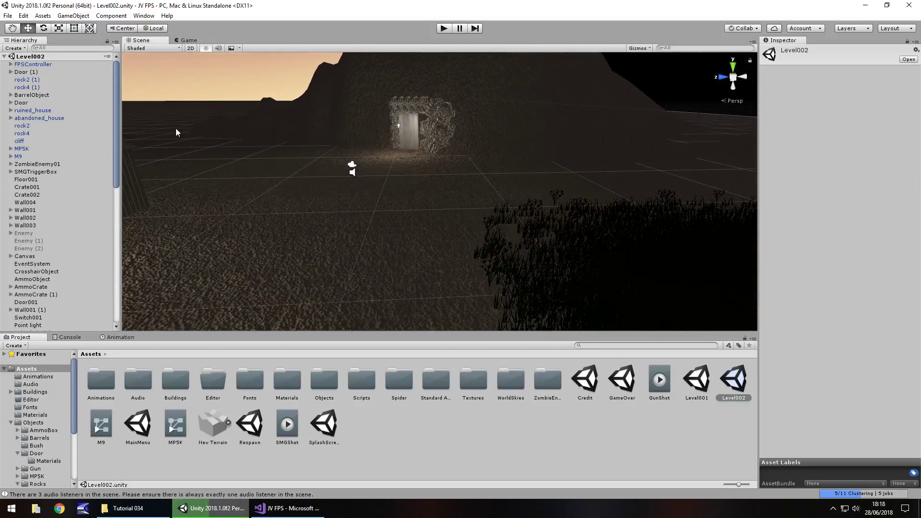
right_drag(381, 220, 268, 220)
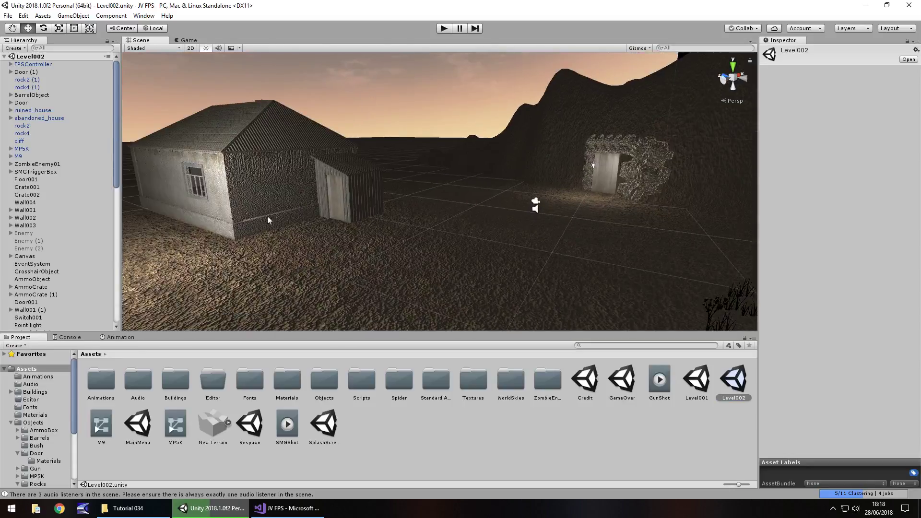
click(698, 381)
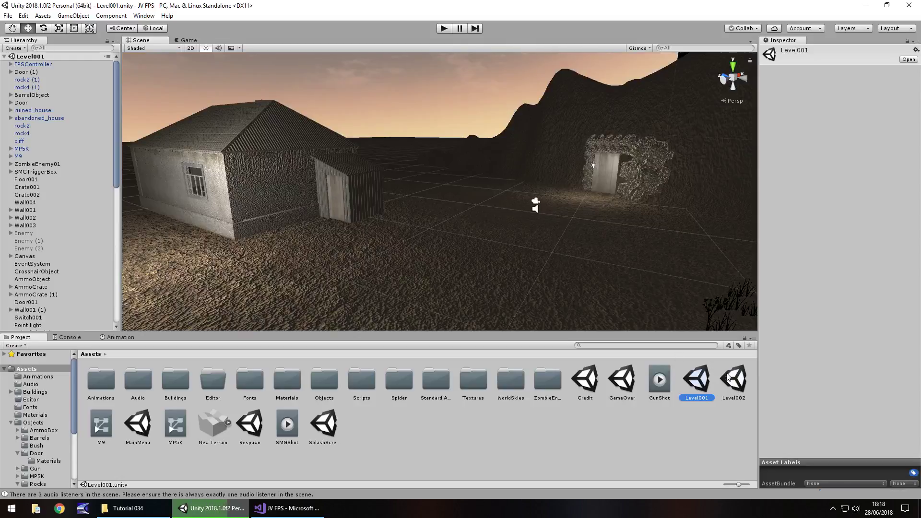
double_click(734, 387)
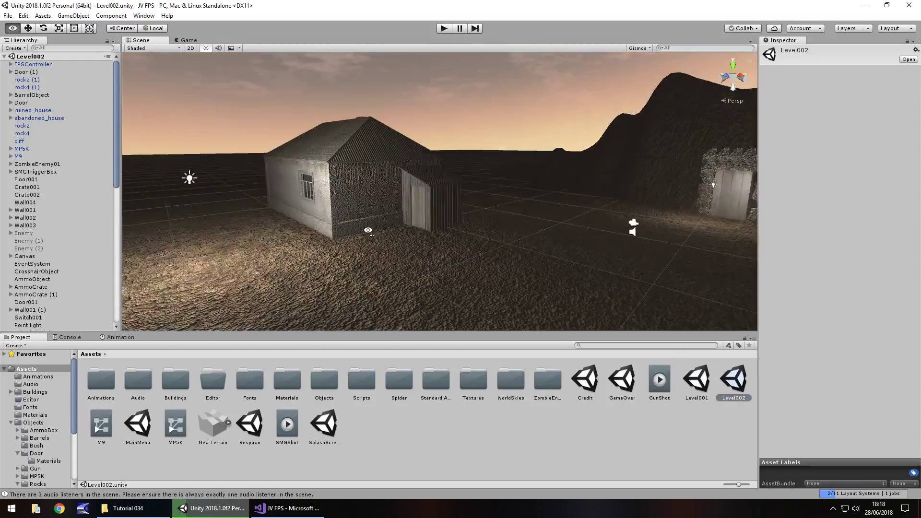
Step: Delete the abandoned house with its attached shed from the Level002 scene
click(398, 203)
key(Delete)
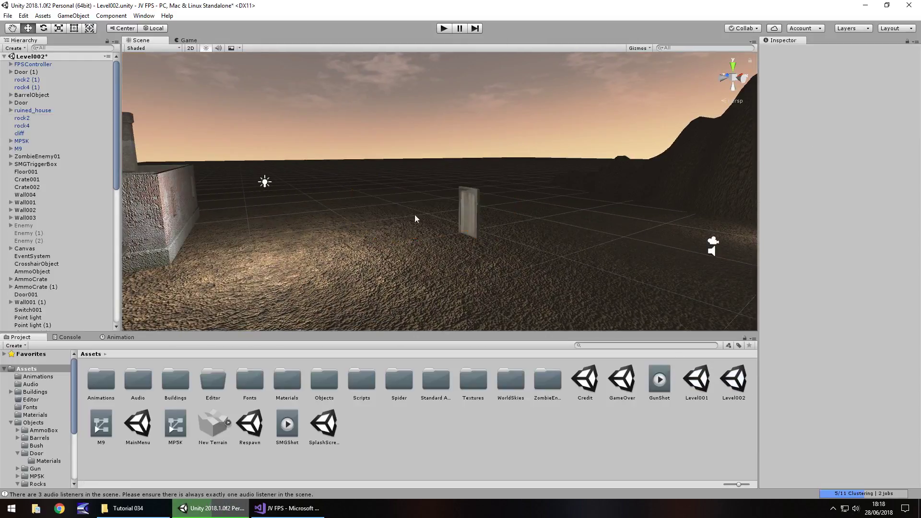
Step: Delete the freestanding door's frame and panel and the ruined house from Level002, and save the scene
click(471, 216)
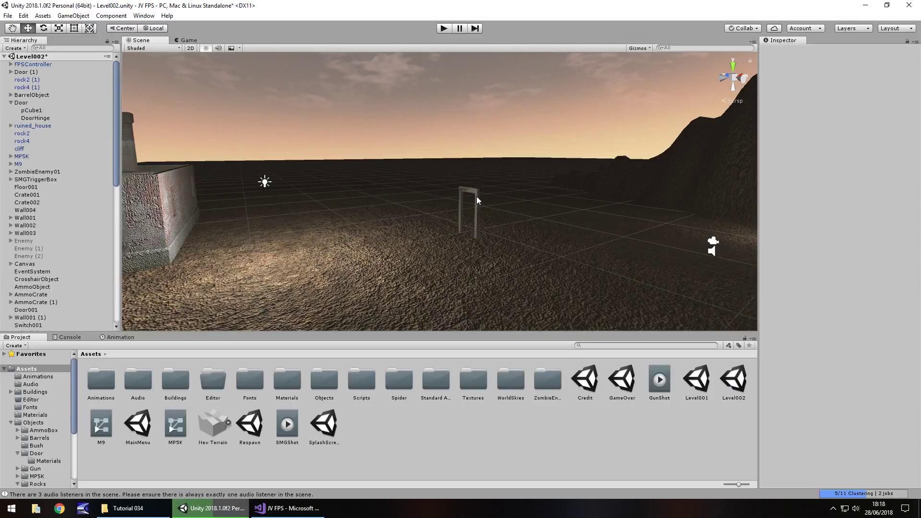
key(Delete)
alt+drag(472, 202, 304, 238)
click(304, 238)
key(Delete)
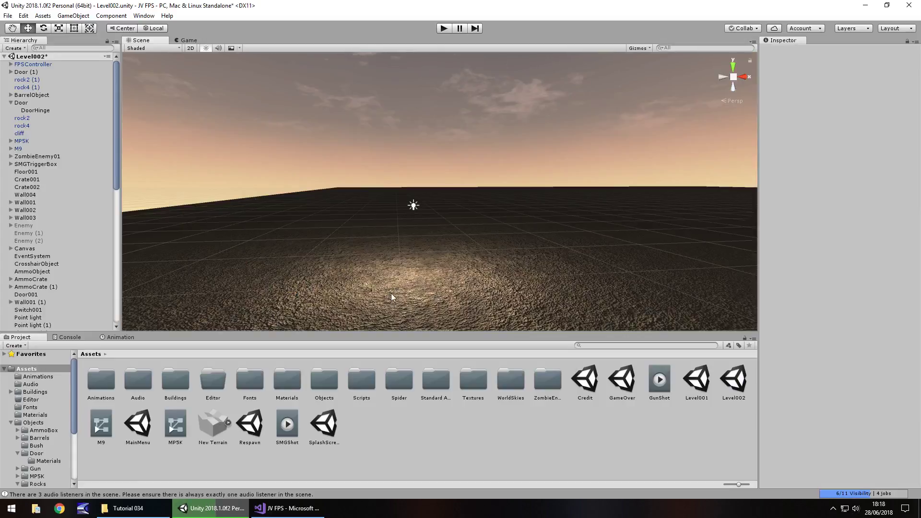
key(ctrl+s)
Step: Reopen Level001 to compare it with the copy, return to Level002, and look over the cleared terrain
double_click(703, 382)
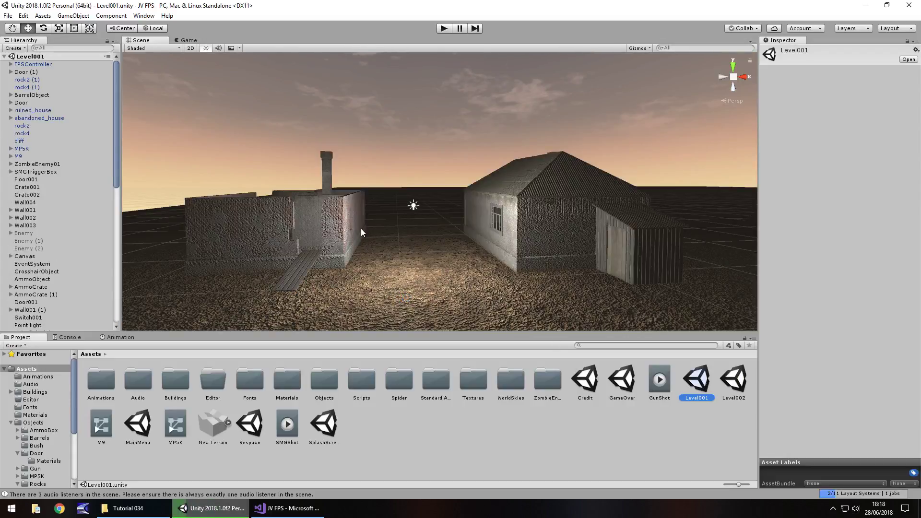
double_click(737, 382)
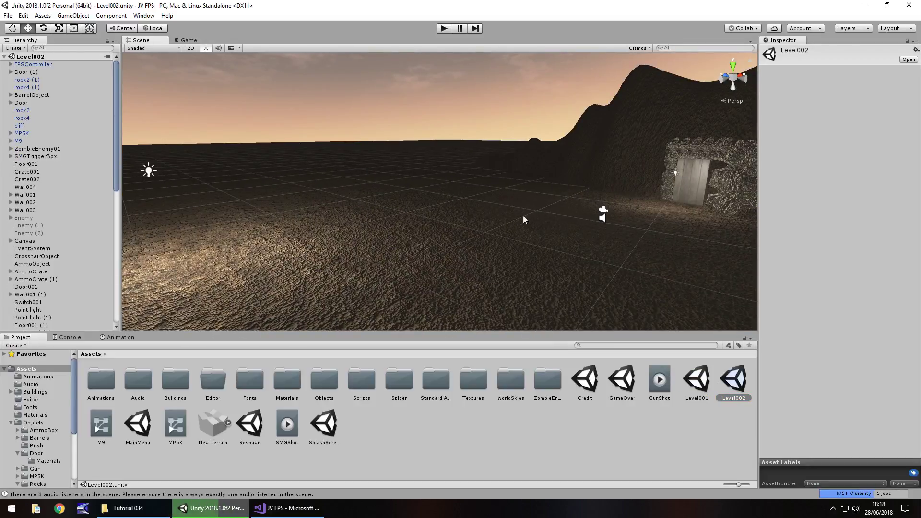
alt+drag(522, 214, 635, 236)
right_drag(635, 237, 653, 236)
scroll(486, 215, up, 10)
right_drag(513, 204, 465, 233)
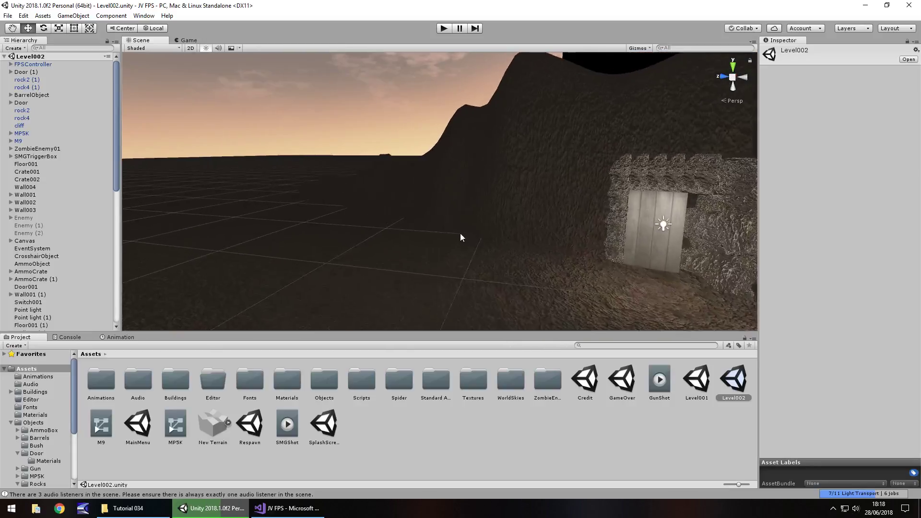
alt+drag(466, 237, 347, 232)
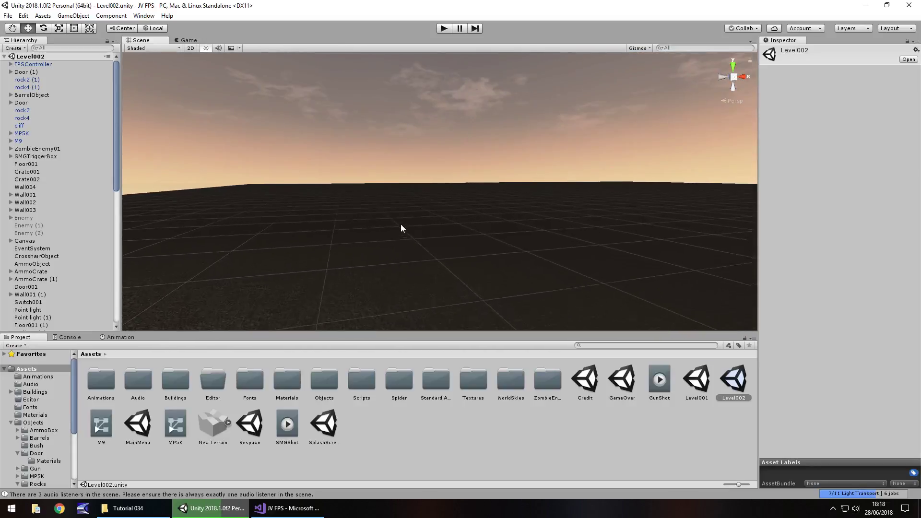
scroll(401, 224, up, 10)
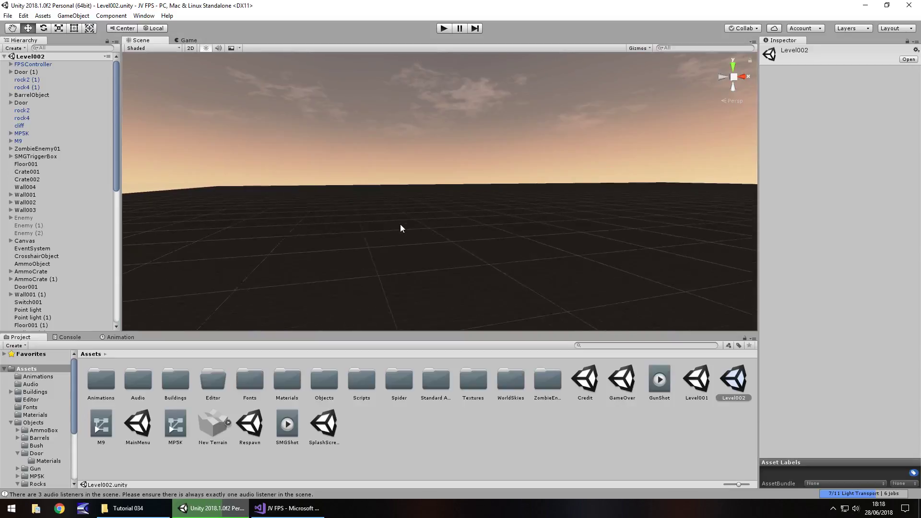
alt+drag(400, 223, 407, 255)
key(Down)
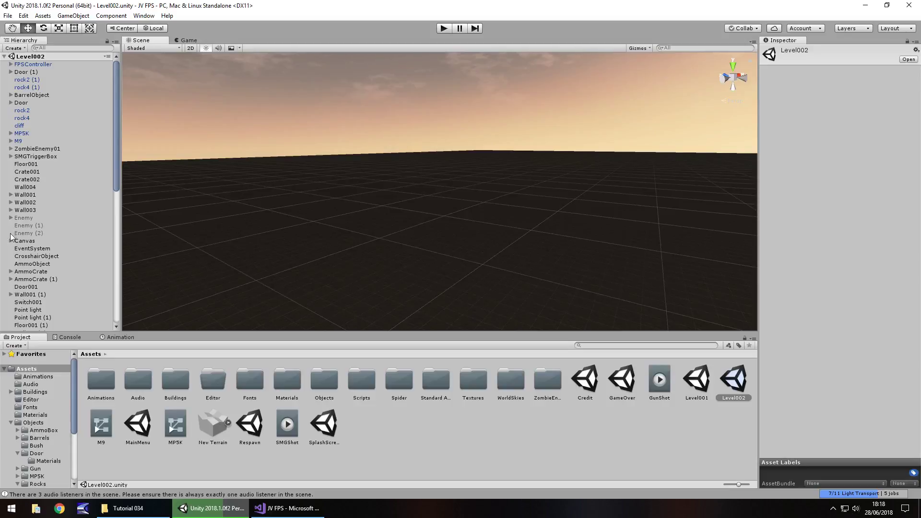
Step: Deactivate the ObjectivesLabel object inside the Canvas
drag(116, 141, 116, 171)
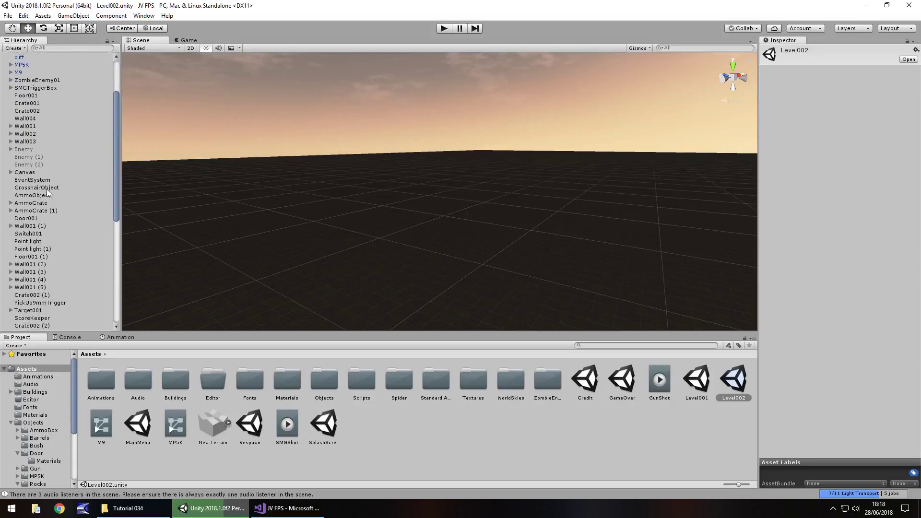
click(11, 173)
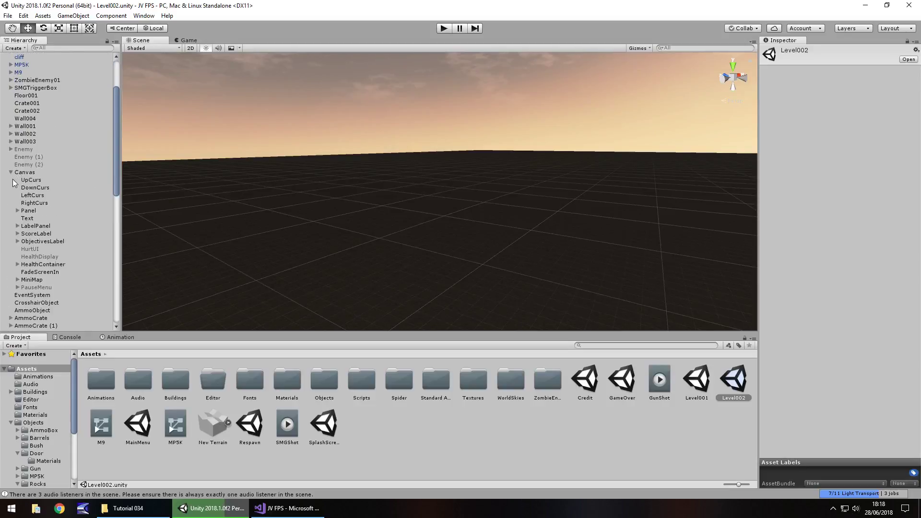
drag(114, 154, 110, 182)
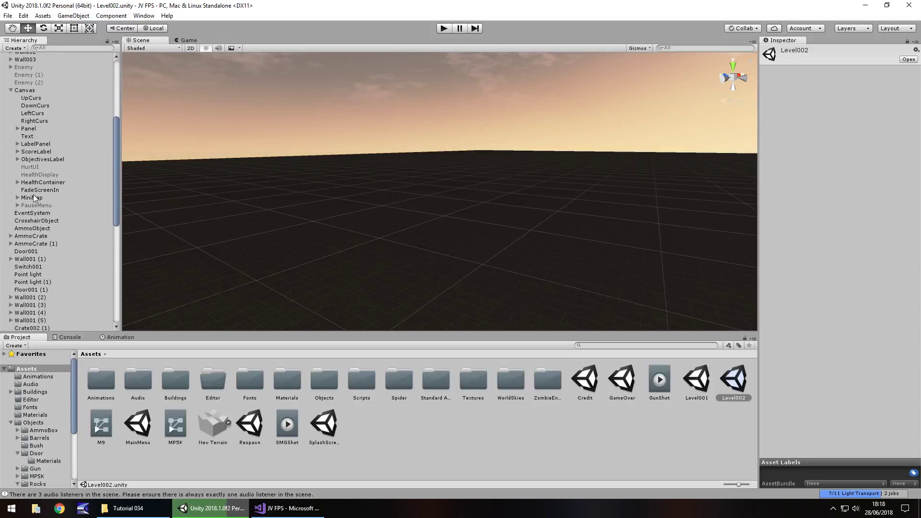
click(40, 160)
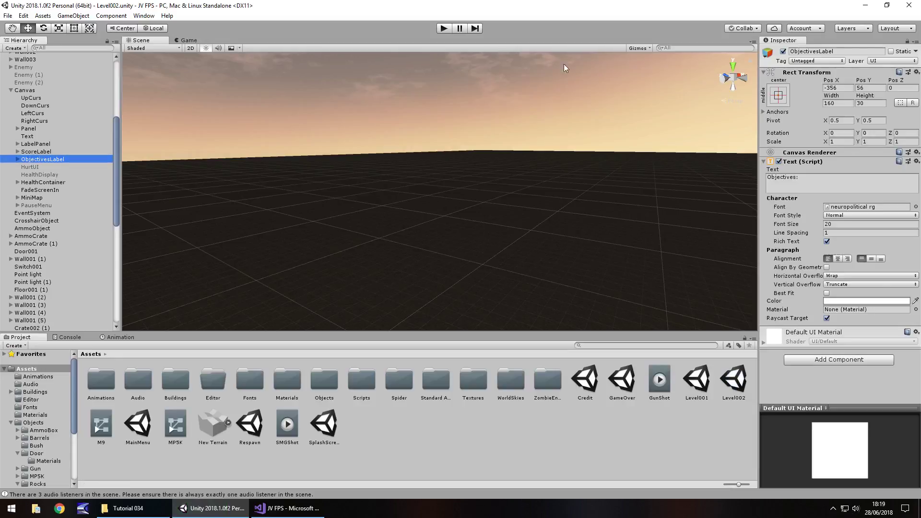
click(782, 52)
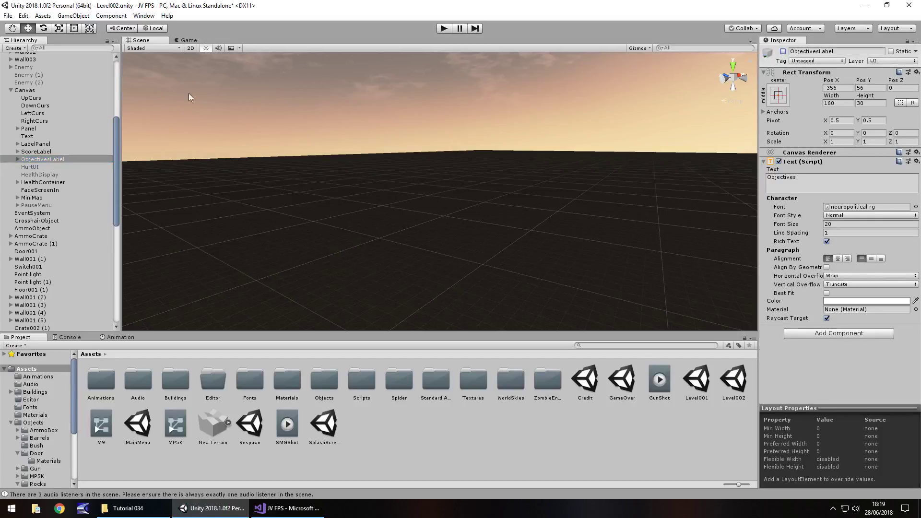
Step: Add a point light over the open terrain with an intensity of 2 and a range of 50
click(72, 16)
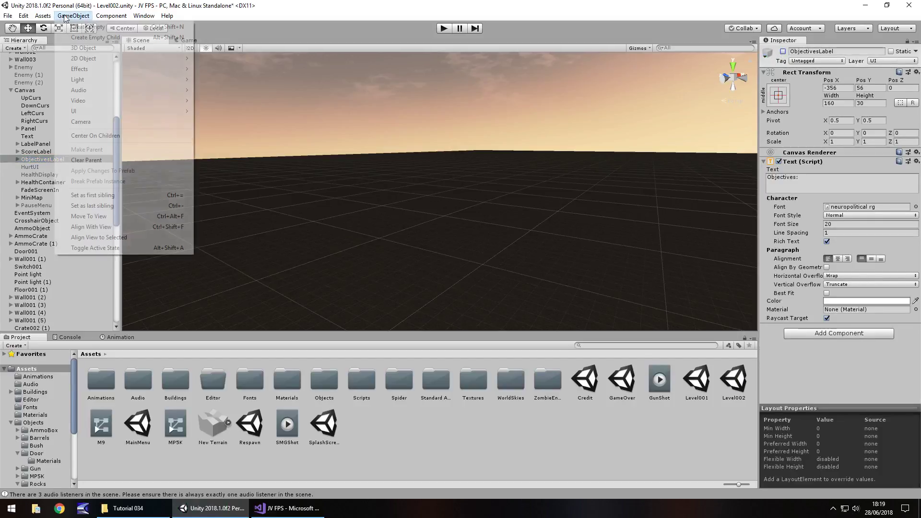
mouse_move(127, 79)
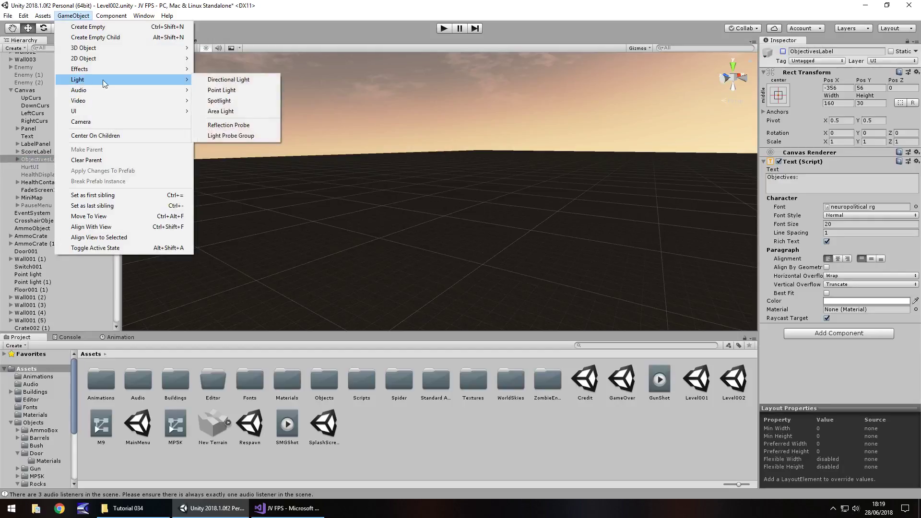
click(240, 90)
click(836, 161)
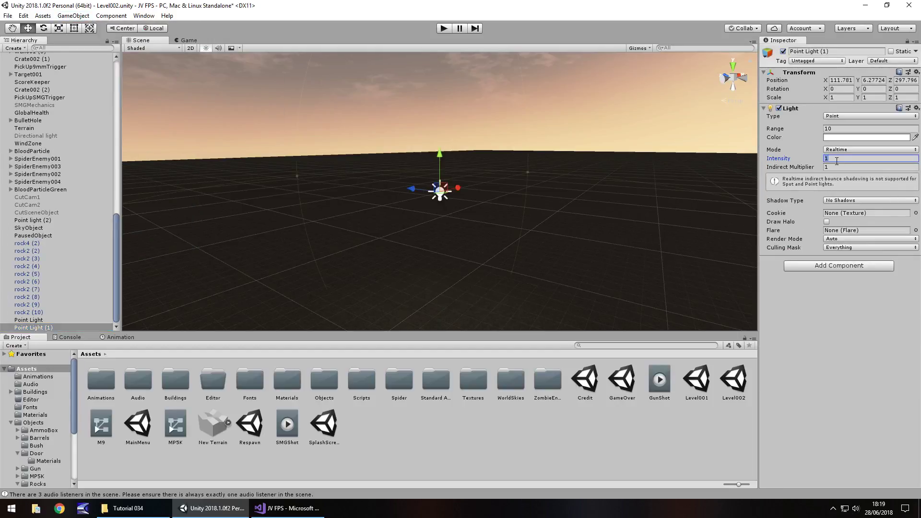
text(2)
click(846, 129)
text(50)
alt+drag(479, 186, 427, 238)
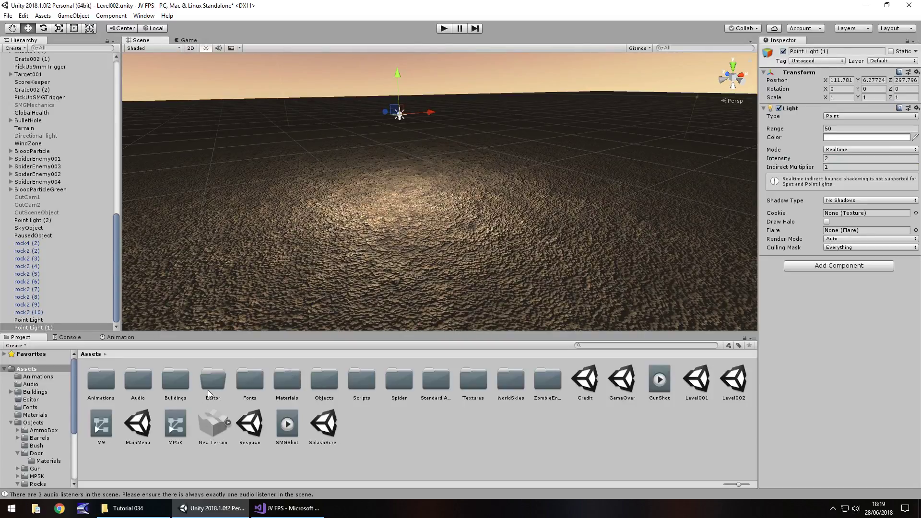
alt+drag(354, 254, 391, 258)
Step: Move the Door (1) object across the terrain to beside the new point light, at about X 104.52, Z 288.1
drag(119, 289, 112, 85)
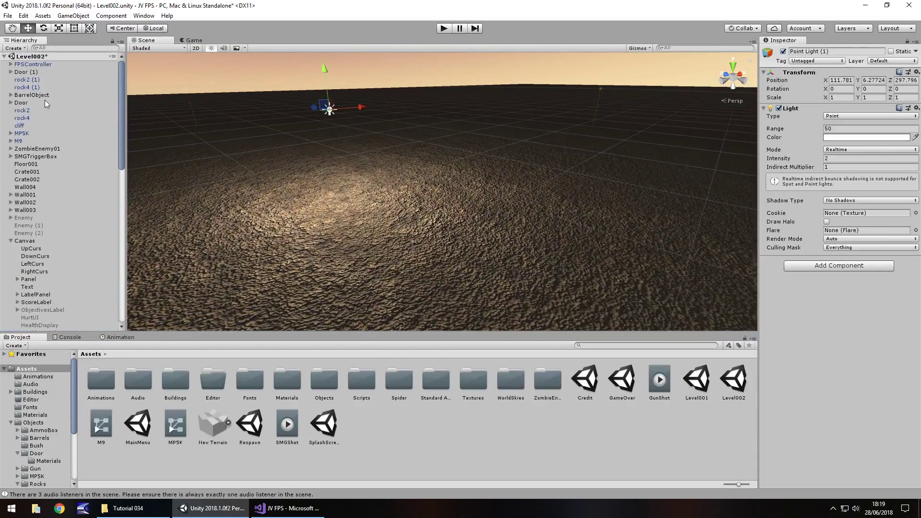
click(25, 72)
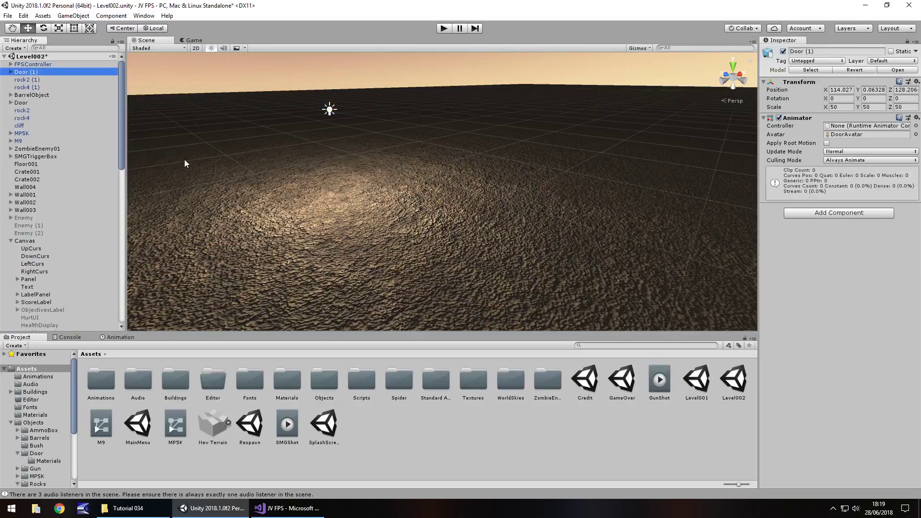
key(f)
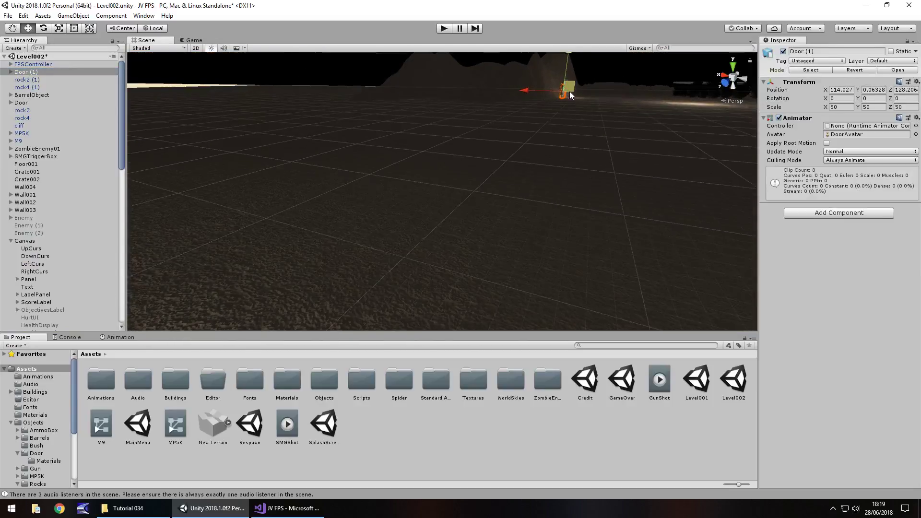
drag(540, 95, 513, 94)
right_drag(650, 120, 625, 124)
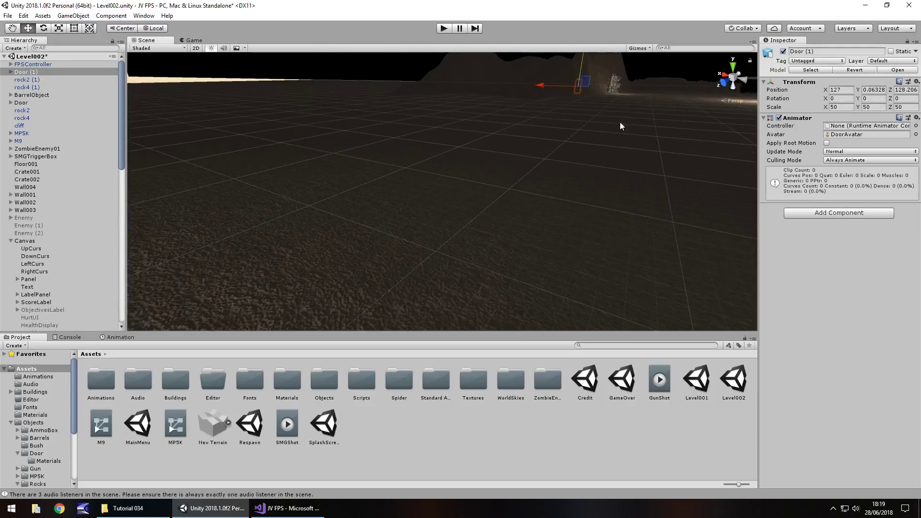
middle_drag(626, 123, 497, 69)
drag(529, 94, 415, 146)
right_drag(417, 149, 216, 152)
middle_drag(216, 152, 439, 153)
key(Up)
key(Right)
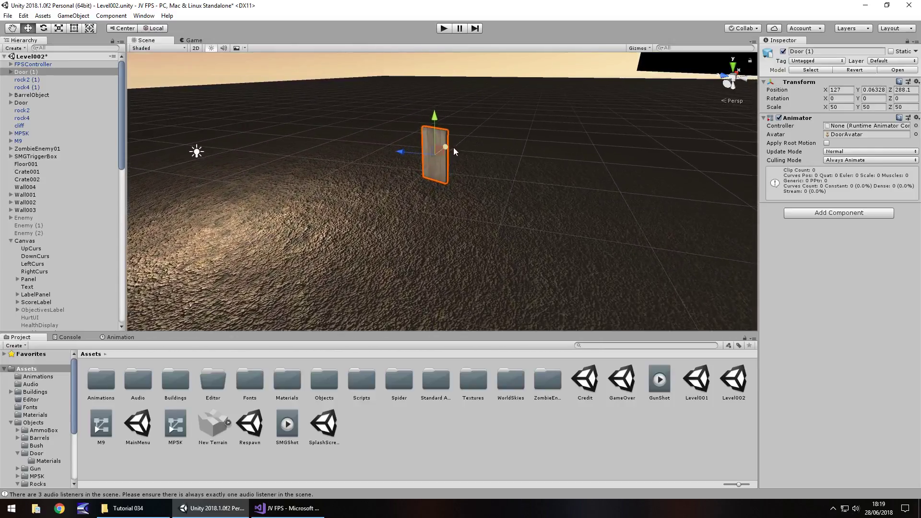
drag(454, 147, 376, 195)
right_drag(376, 194, 414, 198)
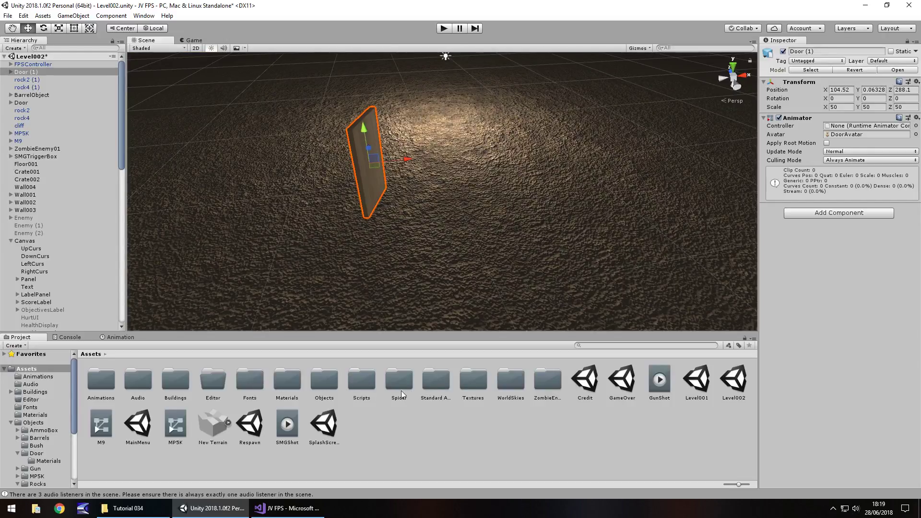
Step: Place a rock2 prefab from the Objects/Rocks/prefabs folder on the ground beside the relocated door
double_click(329, 380)
double_click(326, 381)
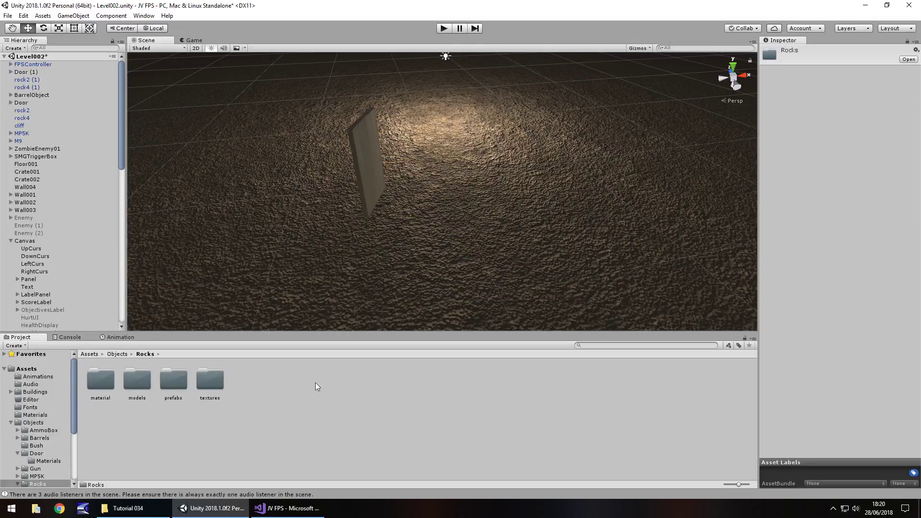
double_click(175, 381)
drag(173, 380, 393, 188)
Step: Scale the newly placed rock to 10 on all three axes and shift it away from the door along X
click(861, 107)
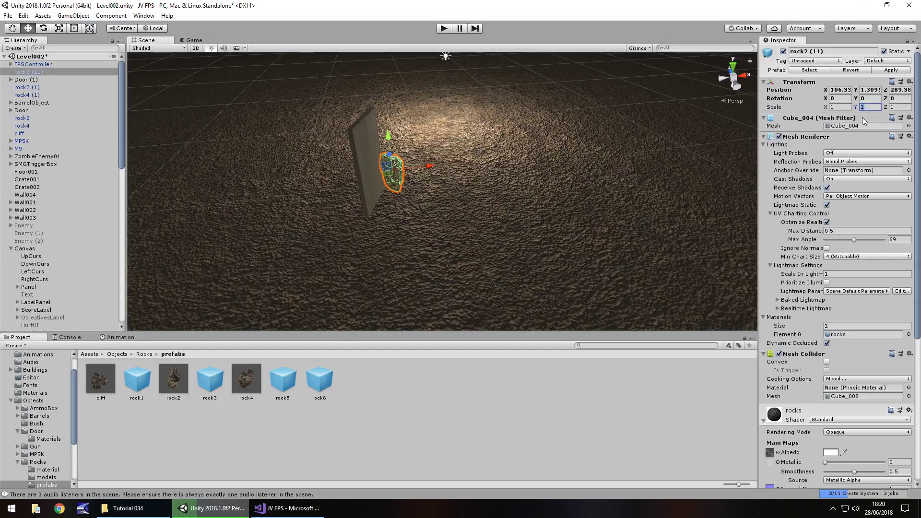
text(10)
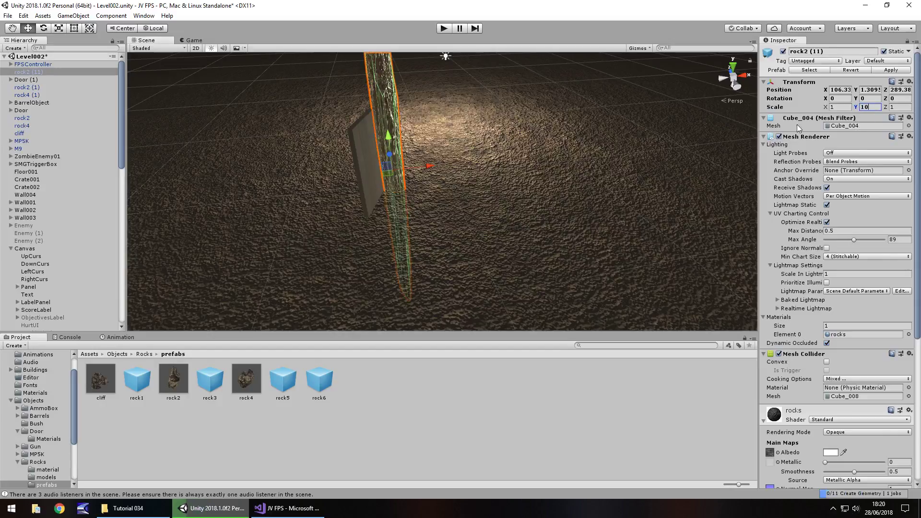
key(BackSpace)
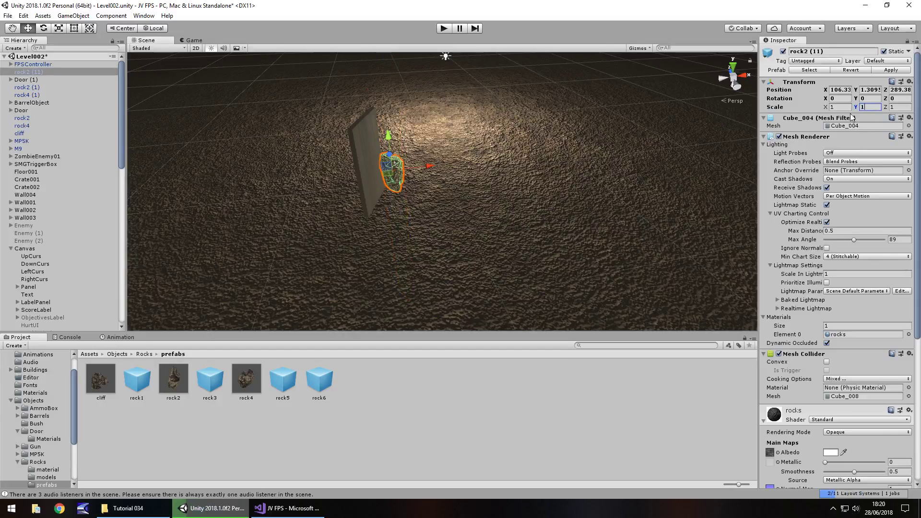
click(842, 104)
text(10)
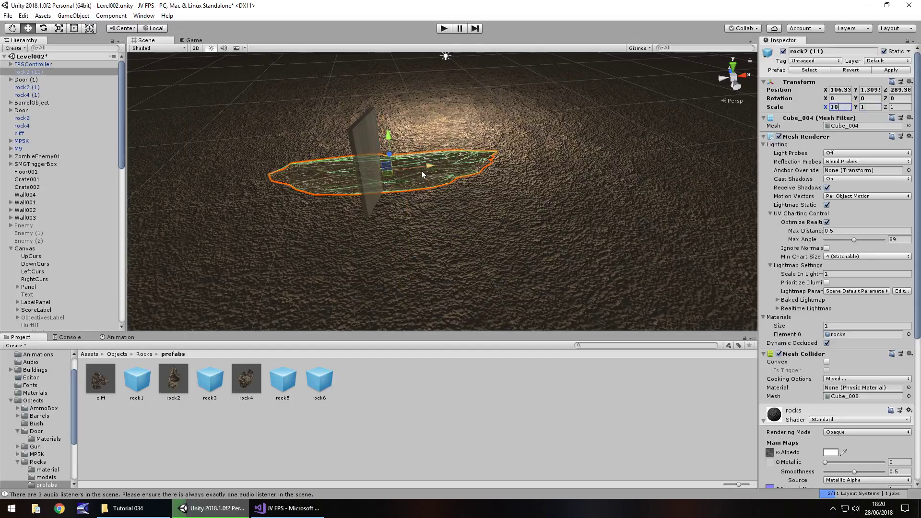
key(Tab)
key(Tab)
text(10)
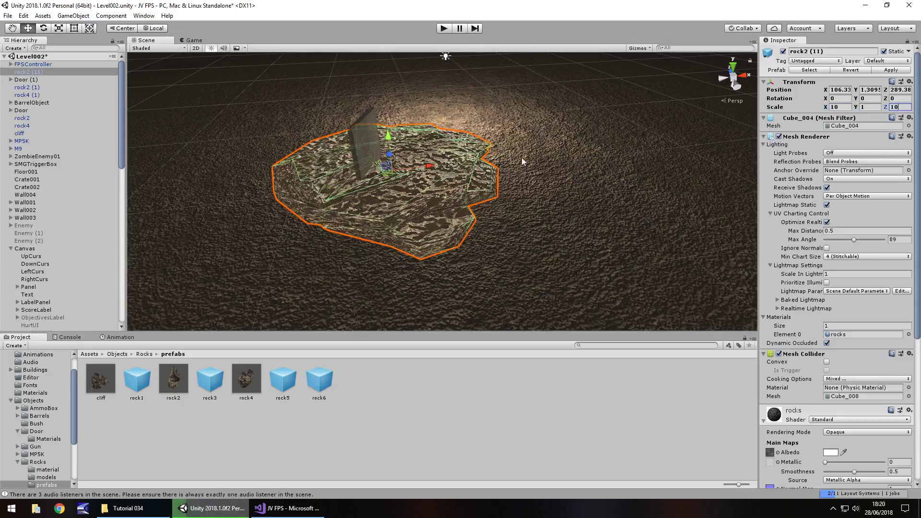
drag(430, 166, 534, 155)
click(874, 106)
text(10)
Step: Position the enlarged rock against one side of the door, at about X 107.75, Z 294.32
right_drag(530, 156, 517, 165)
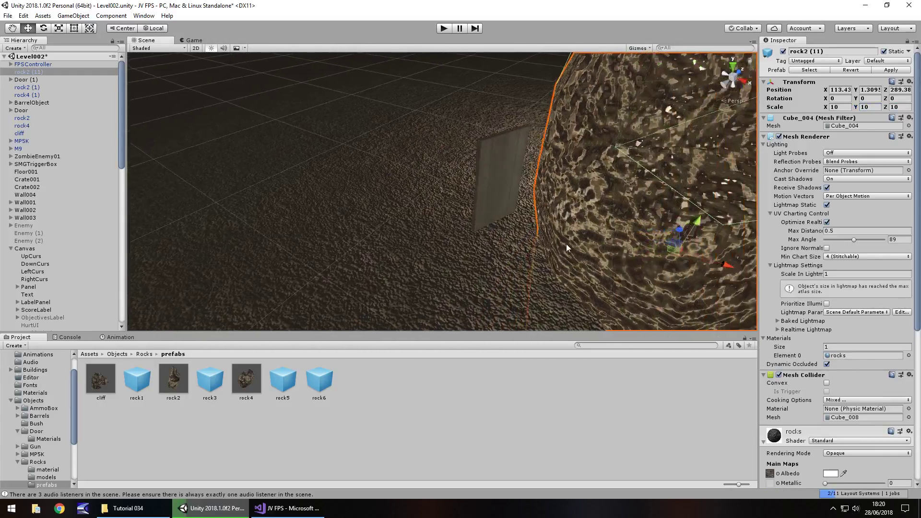
middle_drag(564, 255, 444, 259)
drag(531, 267, 470, 155)
right_drag(556, 177, 512, 181)
Step: Duplicate the enlarged rock and move the copy to the door's other side, at about X 102.32, Z 279.46
key(ctrl+d)
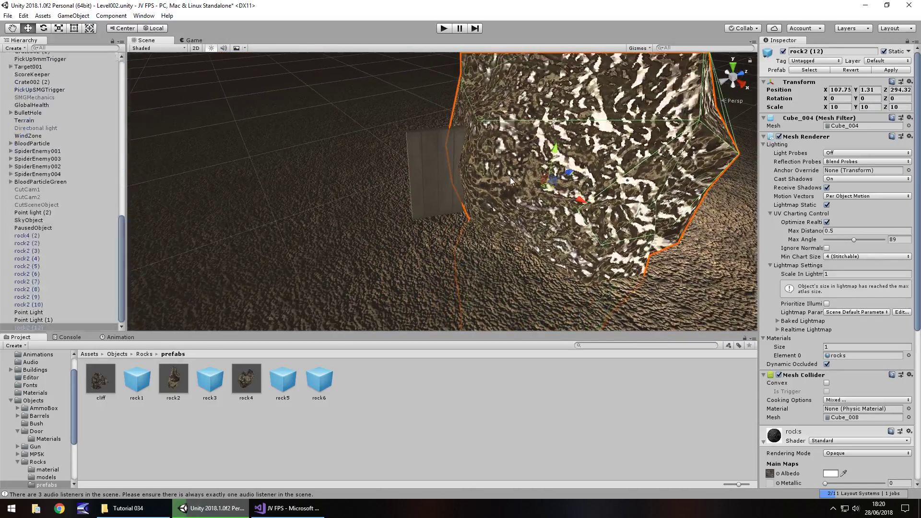
drag(513, 181, 488, 205)
right_drag(488, 204, 366, 211)
drag(305, 201, 295, 201)
right_drag(295, 203, 225, 204)
drag(370, 203, 431, 182)
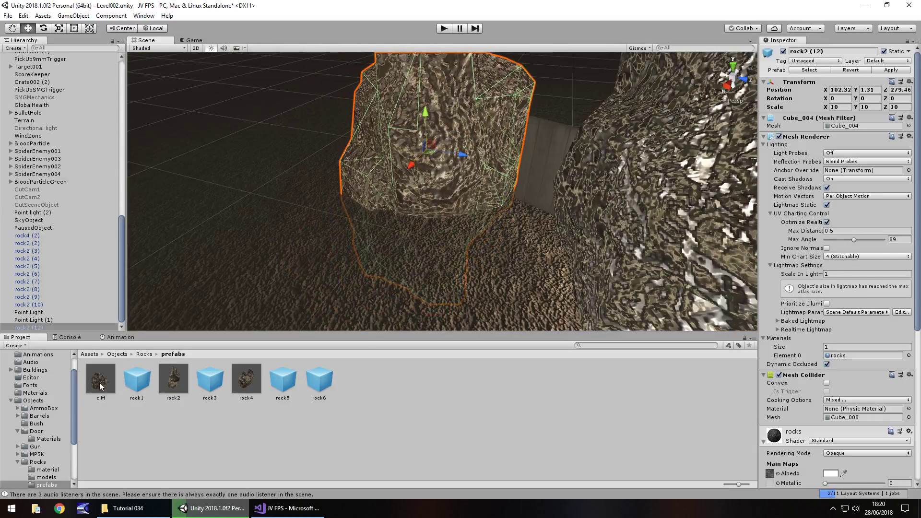
Step: Place a cliff prefab from the rock prefabs in front of the door and scale it to 2 on all three axes
drag(99, 385, 518, 177)
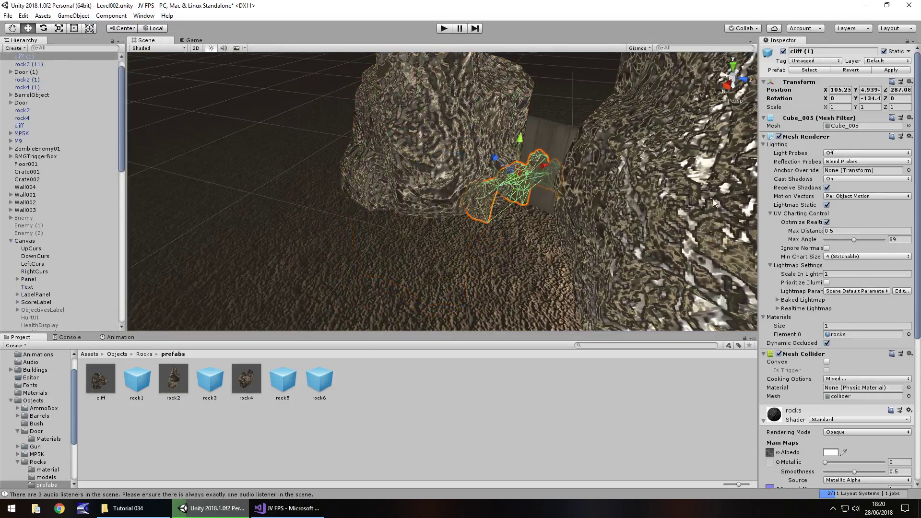
click(840, 107)
text(5)
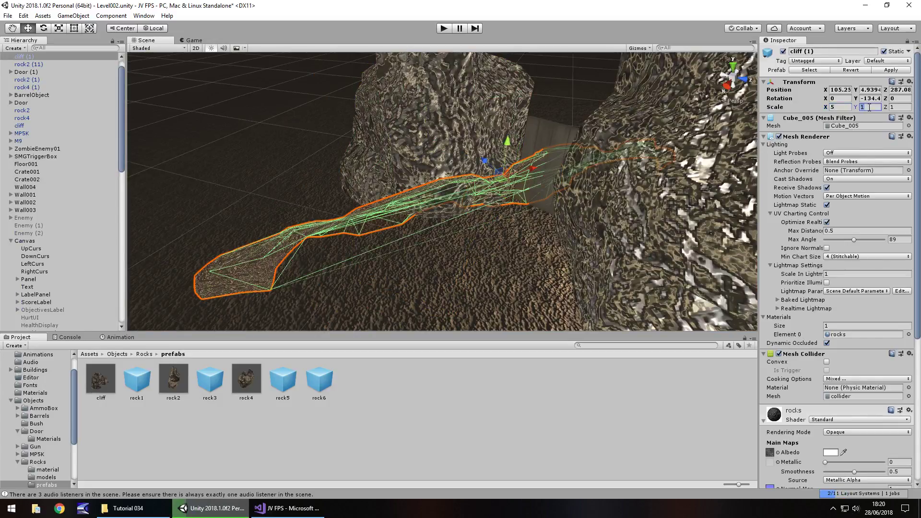
key(Tab)
text(5)
key(BackSpace)
drag(842, 108, 810, 109)
text(2)
key(Tab)
text(2)
key(Tab)
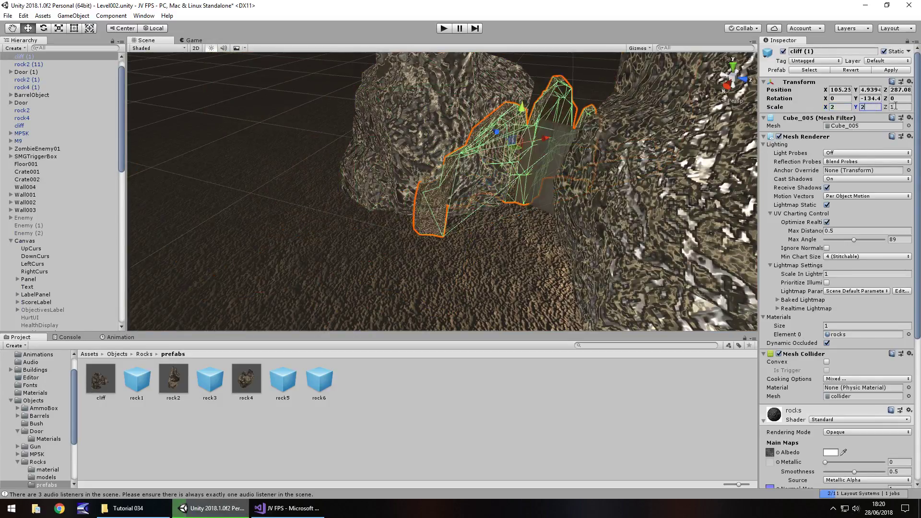
text(2)
Step: Rotate the enlarged cliff to about -266.2 on Y and raise it above the door opening
drag(856, 99, 605, 321)
drag(543, 130, 537, 36)
right_drag(374, 299, 442, 235)
scroll(442, 235, up, 2)
middle_drag(453, 258, 523, 172)
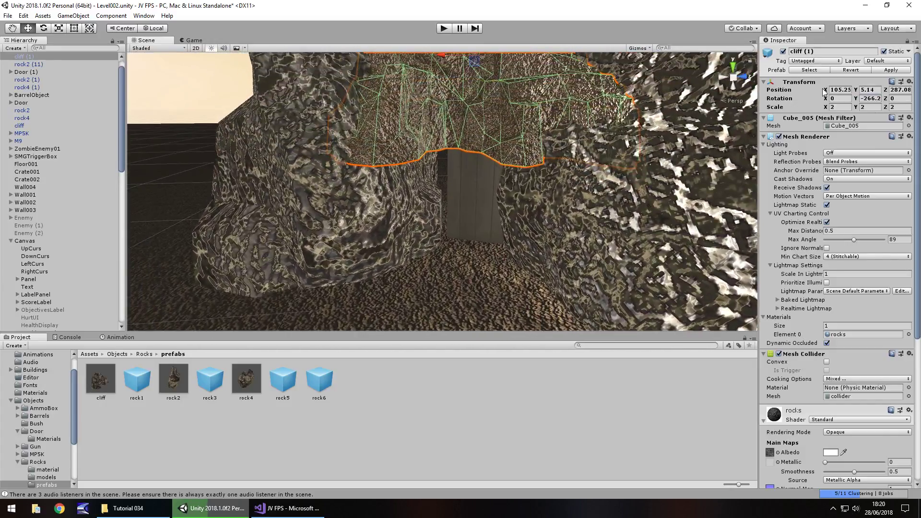
Step: Fine-tune the cliff's placement above the door and nudge the large rock2 beside the door along Z
drag(824, 100, 820, 122)
mouse_move(480, 126)
mouse_down()
mouse_move(476, 114)
mouse_move(486, 115)
mouse_up()
click(421, 213)
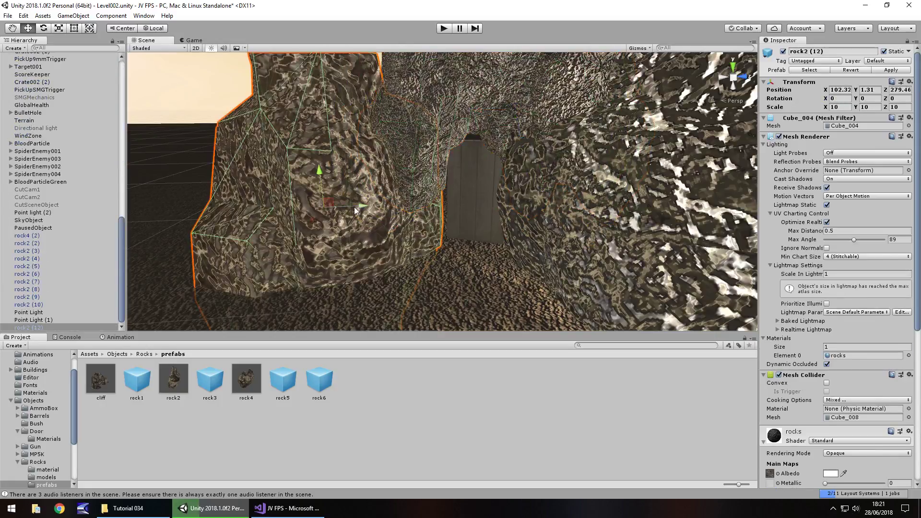
drag(356, 206, 361, 209)
Step: Place a rock6 prefab on the ground beside the large rock and scale it to 5 on all three axes
right_drag(547, 245, 503, 242)
alt+drag(504, 242, 393, 311)
drag(324, 376, 394, 284)
click(848, 107)
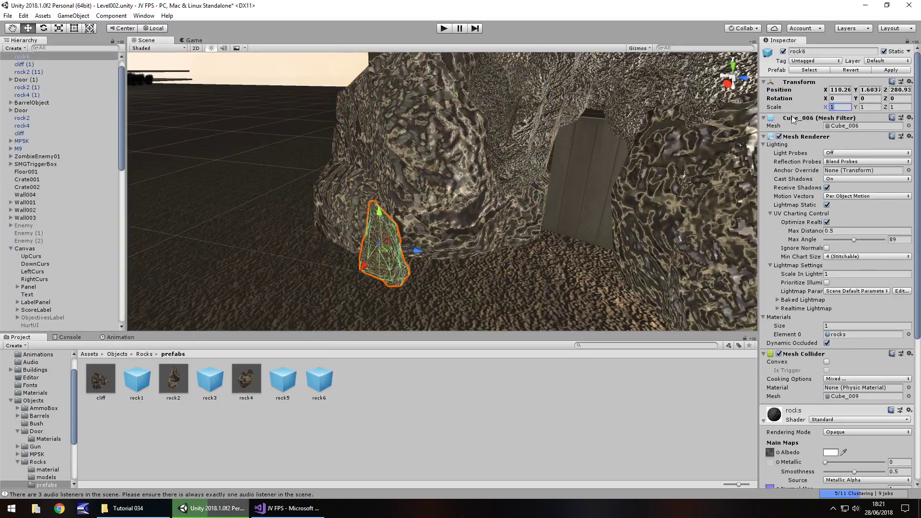
text(5)
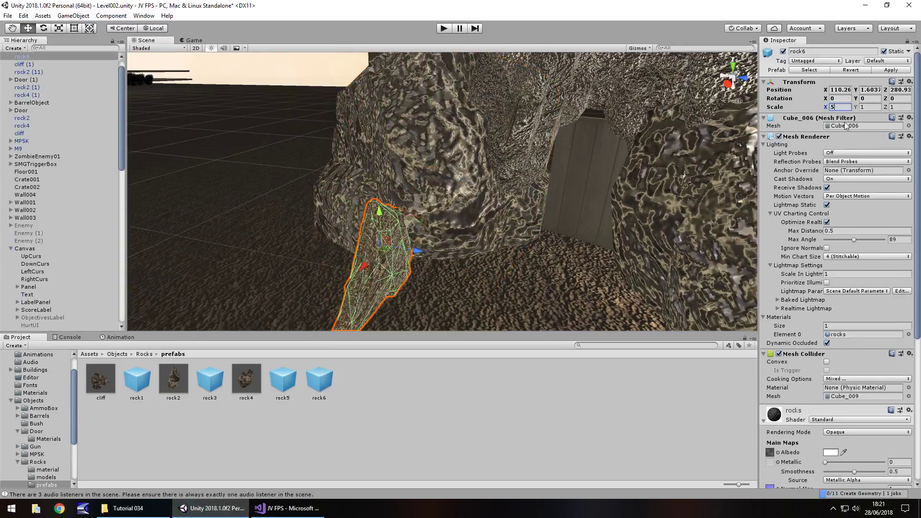
key(Tab)
text(5)
key(Tab)
text(5)
Step: Rotate the enlarged rock6 to about -91.92 on Y and position it against the large rock near the door
right_drag(566, 172, 545, 175)
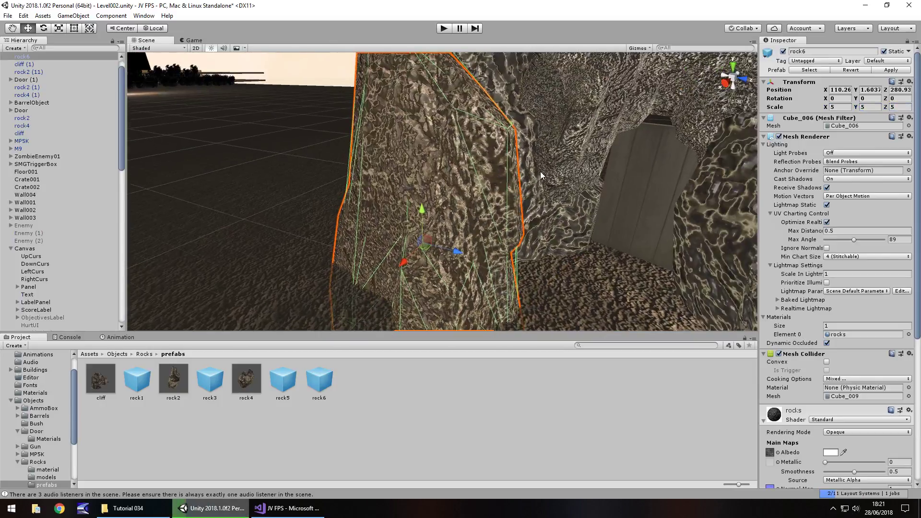
right_drag(628, 193, 516, 201)
middle_drag(516, 200, 416, 211)
right_drag(416, 220, 441, 248)
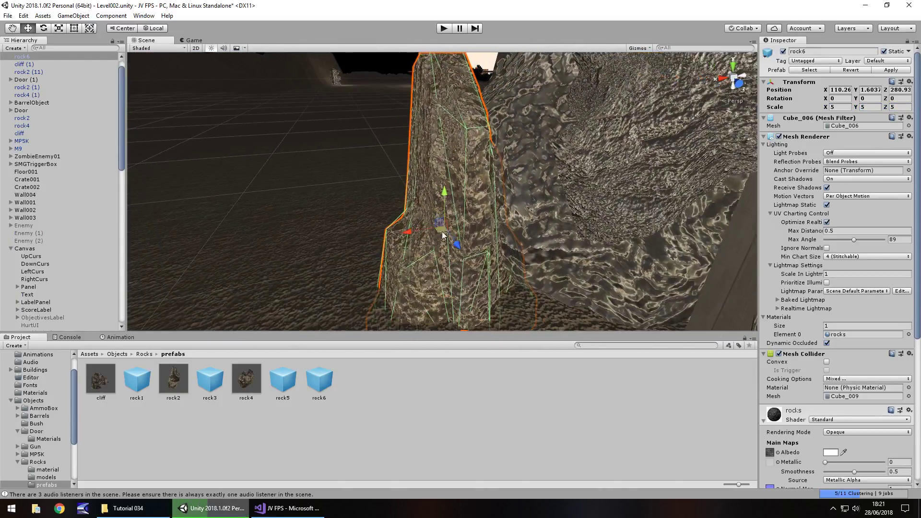
mouse_move(407, 232)
mouse_down()
mouse_move(394, 236)
mouse_move(402, 237)
mouse_up()
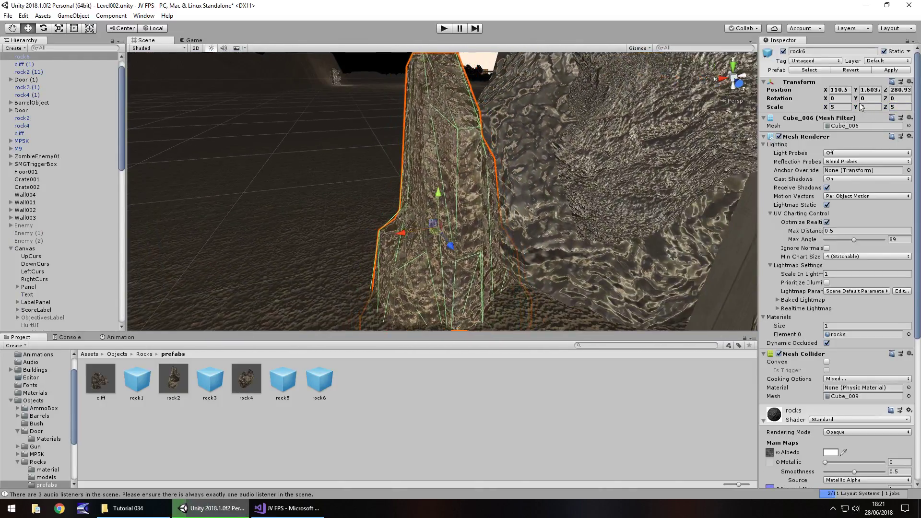
drag(860, 103, 282, 92)
right_drag(287, 124, 479, 163)
scroll(339, 170, down, 4)
middle_drag(338, 170, 464, 206)
right_drag(465, 206, 404, 197)
Step: Duplicate the rotated rock6 and move the copy to the door's opposite side, at about X 114.55, Z 294.33
key(ctrl+d)
drag(403, 170, 565, 179)
right_drag(467, 193, 550, 194)
scroll(520, 206, up, 4)
middle_drag(520, 207, 588, 212)
drag(591, 199, 542, 226)
right_drag(542, 225, 496, 217)
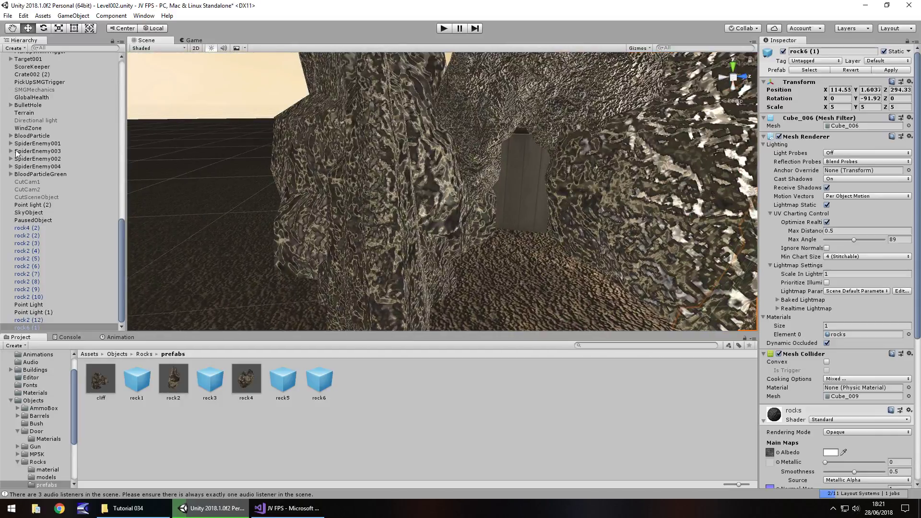
Step: Move the FPSController to the ground in front of the rock-framed door, at about X 107.03, Z 287.03
scroll(59, 224, up, 15)
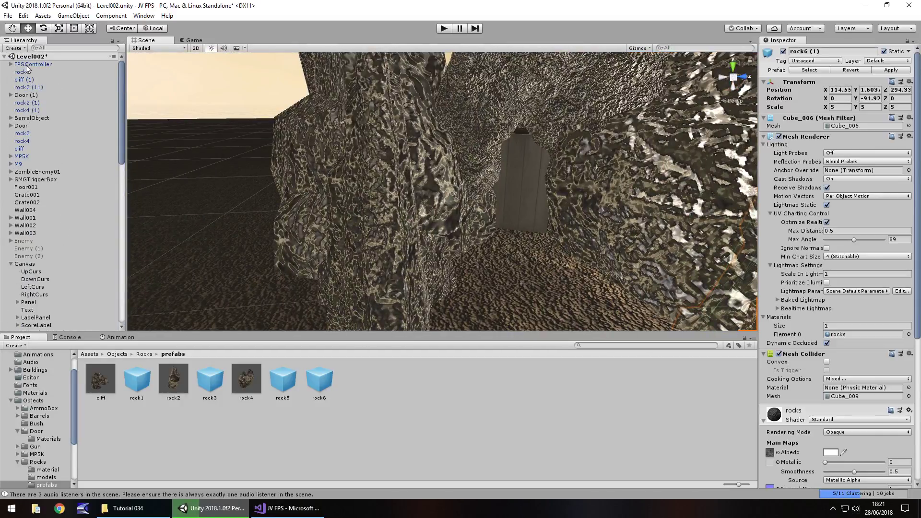
click(27, 65)
key(f)
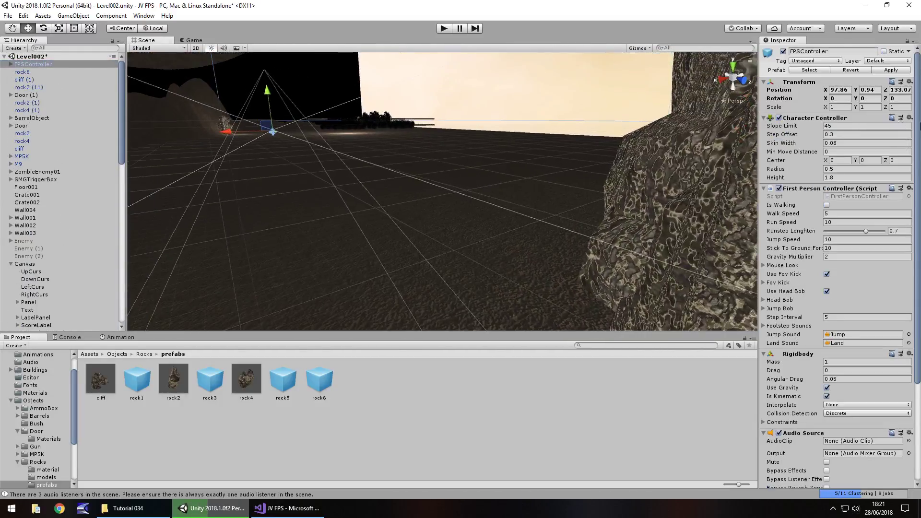
key(w)
right_drag(261, 141, 247, 162)
drag(259, 135, 341, 173)
key(f)
key(w)
right_drag(538, 182, 522, 163)
drag(532, 153, 522, 206)
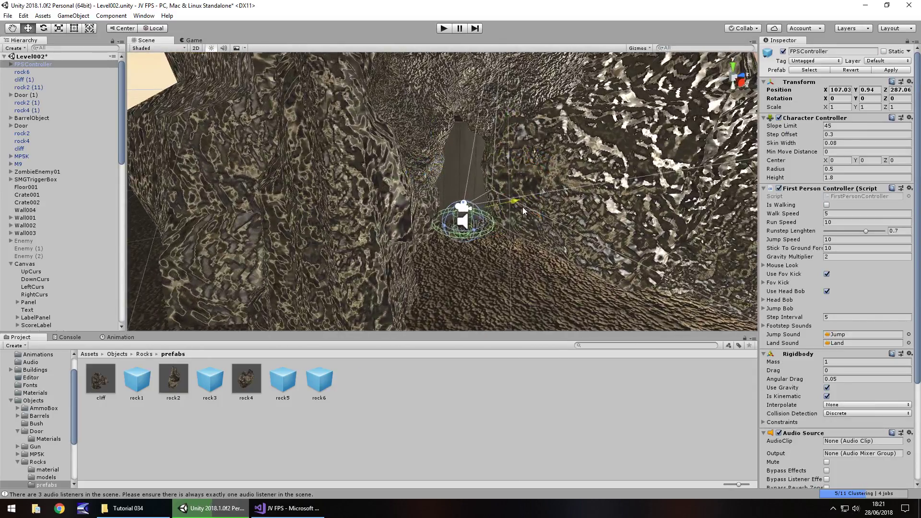
Step: Set the FPSController's Y rotation to 90
drag(855, 98, 882, 98)
click(867, 101)
text(90)
right_drag(404, 194, 496, 204)
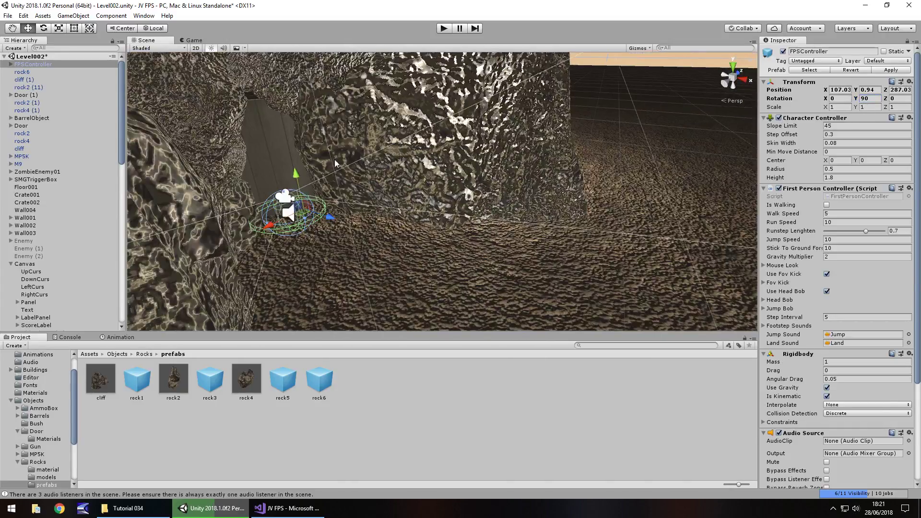
Step: Play-test the level from the new starting position, walk briefly, and stop the game
click(442, 28)
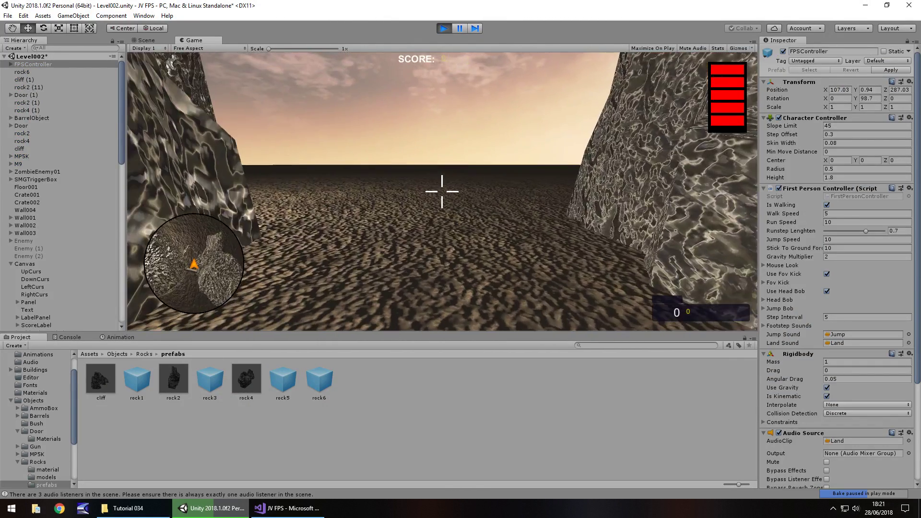
key(w)
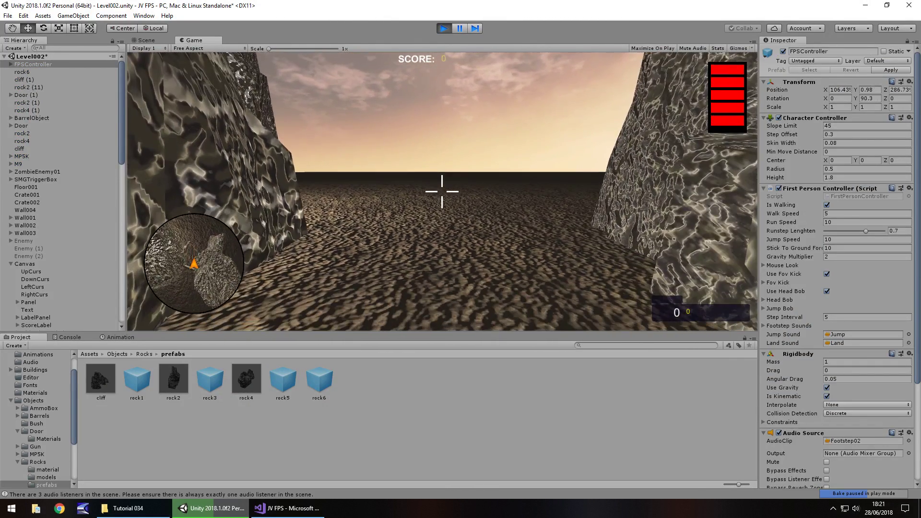
key(ctrl+p)
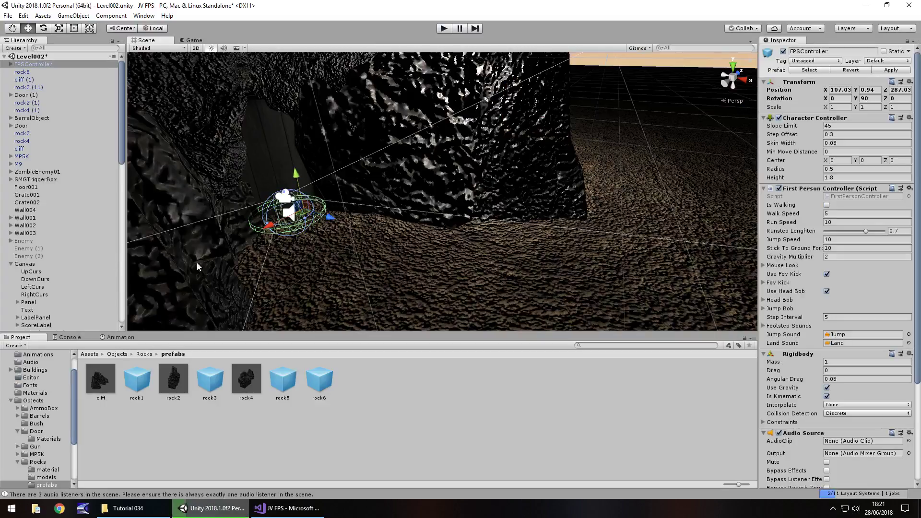
Step: Add the open Level002 scene to the Scenes In Build list in Build Settings
click(8, 15)
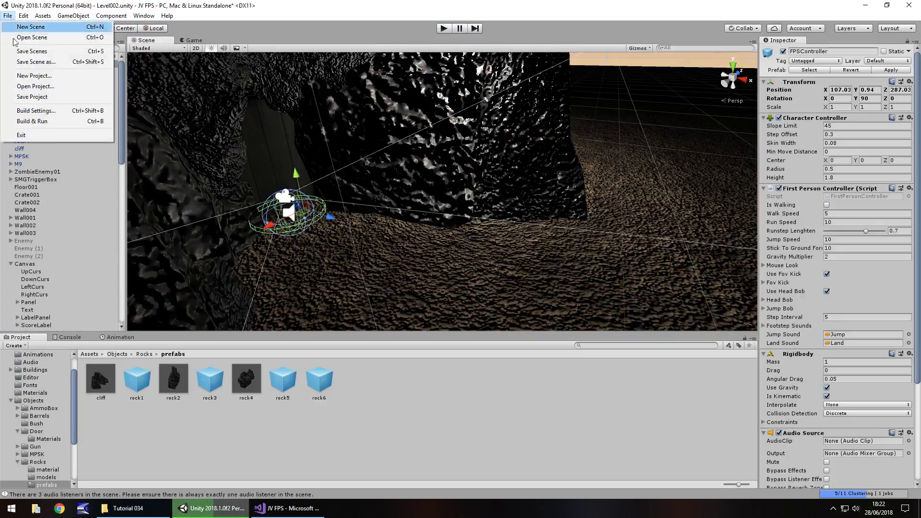
click(46, 111)
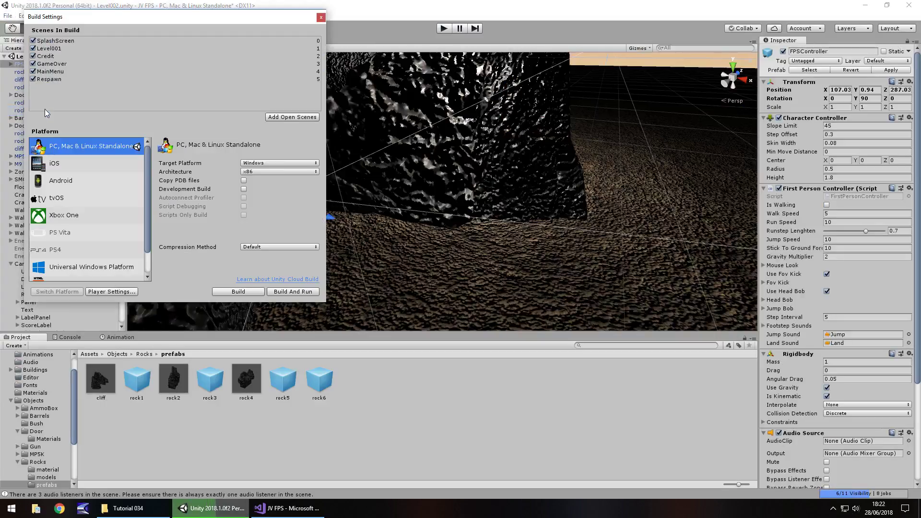
click(299, 118)
click(321, 18)
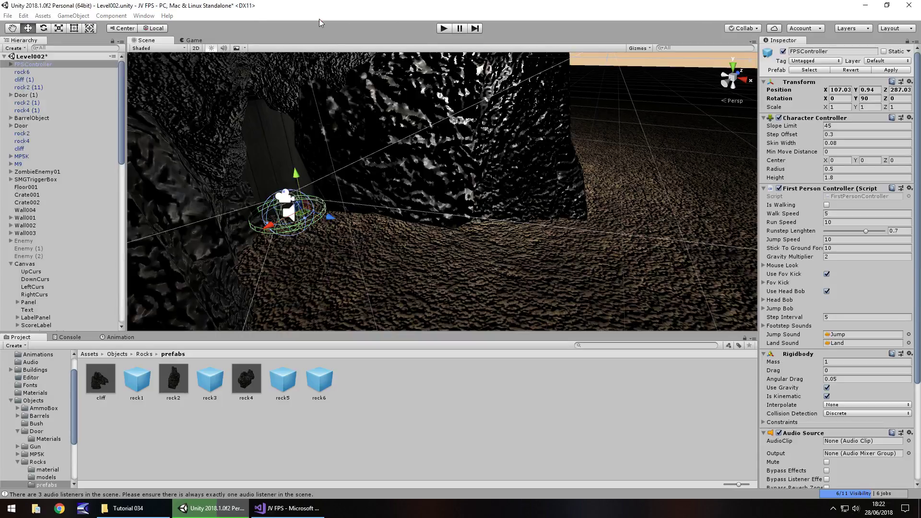
Step: In Visual Studio, add SceneManager.LoadScene(6); after ActionDisplay.SetActive(false); in CaveDoor's action block and save the script
click(285, 507)
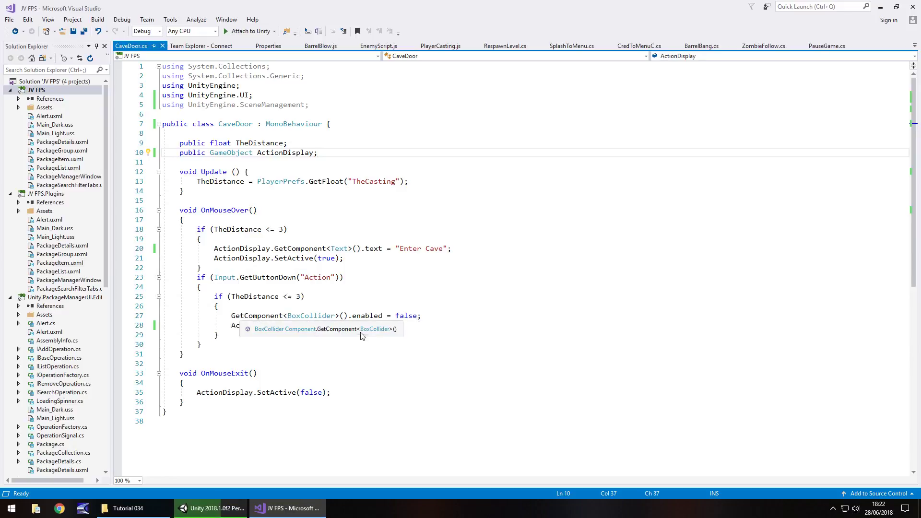
click(388, 327)
key(Return)
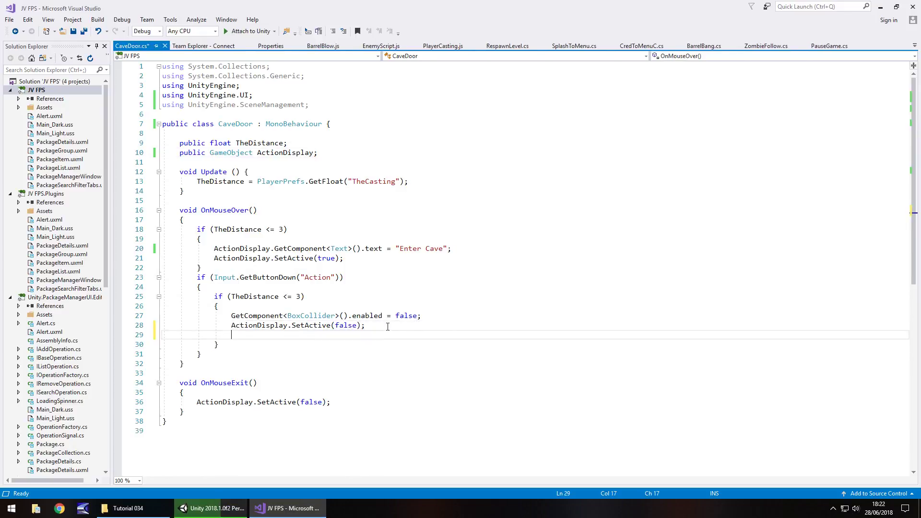
text(SceneMana)
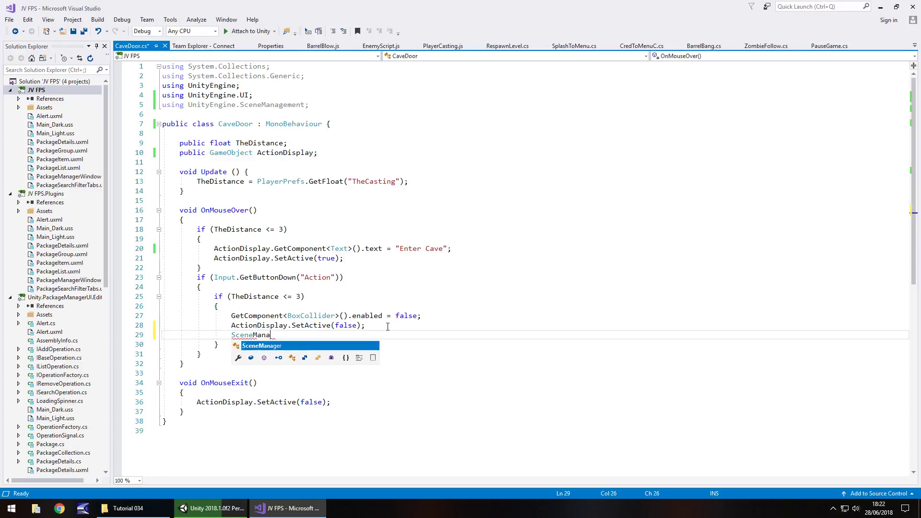
text(ger.Loa)
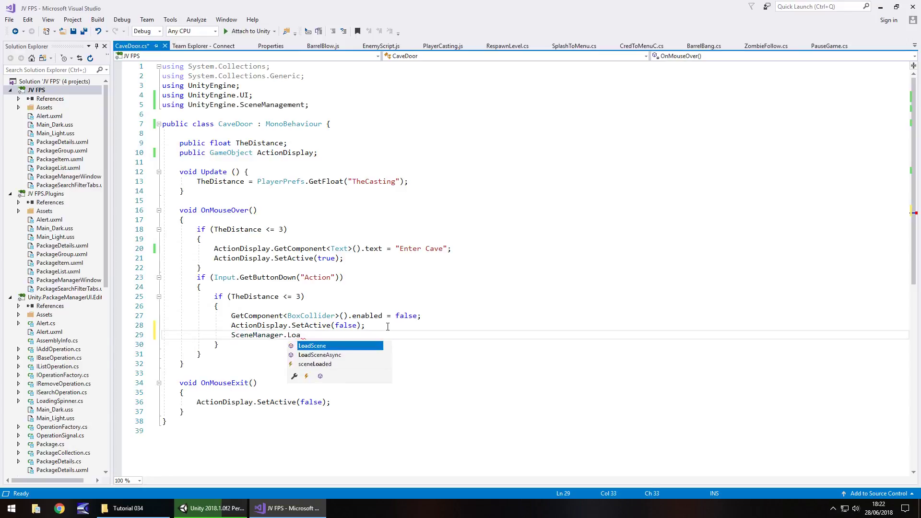
text(dScene<)
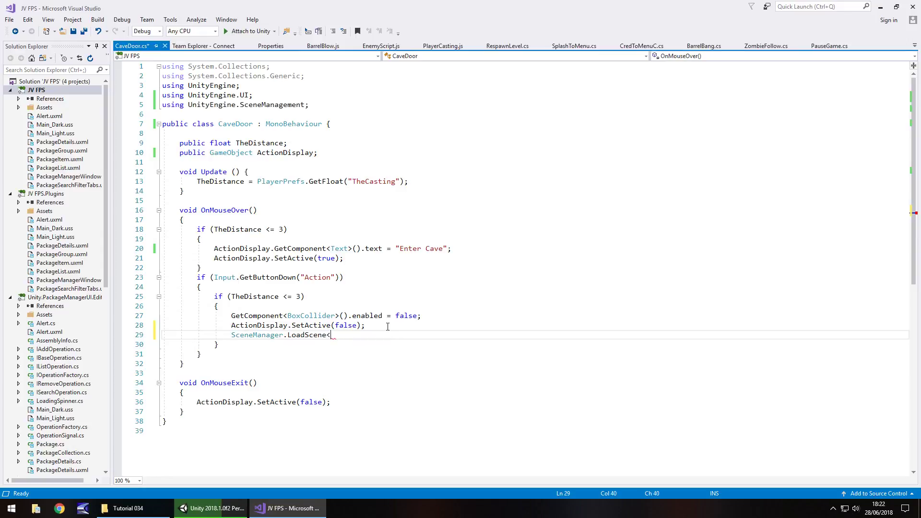
key(BackSpace)
text((6);)
key(ctrl+s)
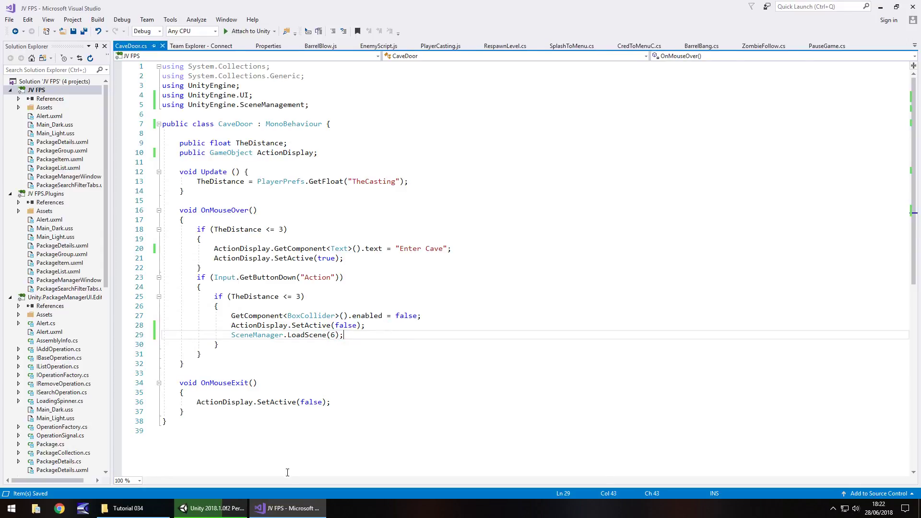
Step: Switch back to Unity and open the Level001 scene from the Assets folder
mouse_move(210, 513)
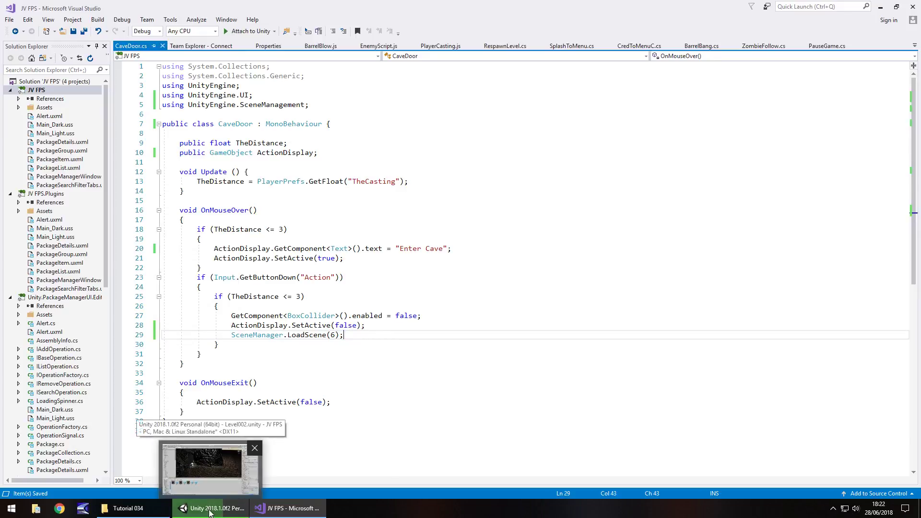
click(201, 451)
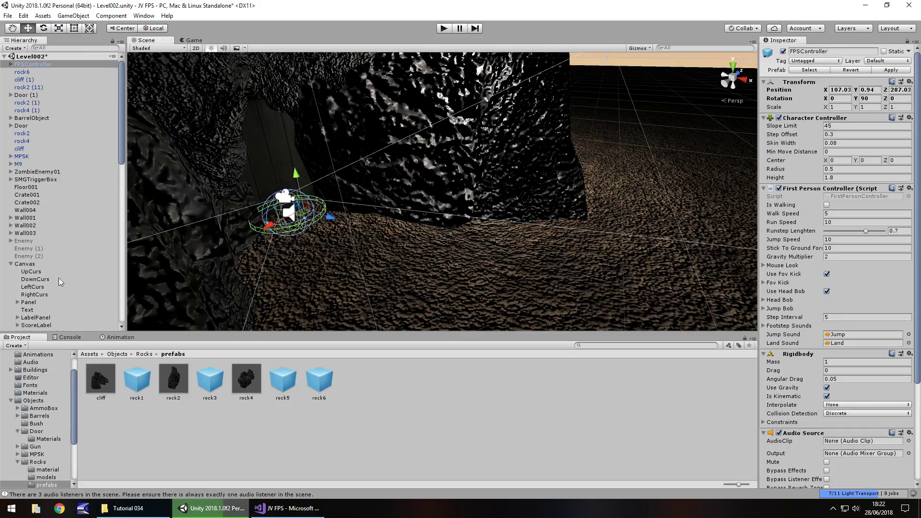
click(71, 390)
scroll(38, 394, up, 2)
click(30, 370)
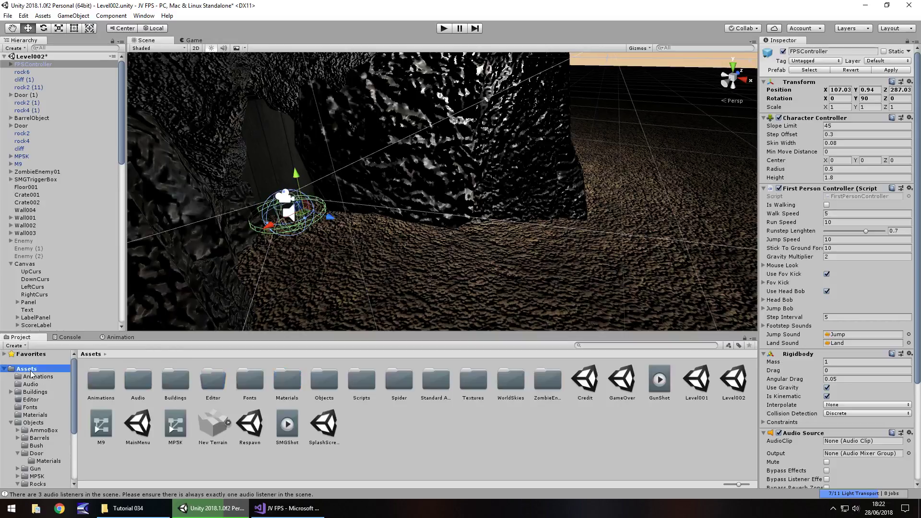
double_click(704, 388)
click(449, 273)
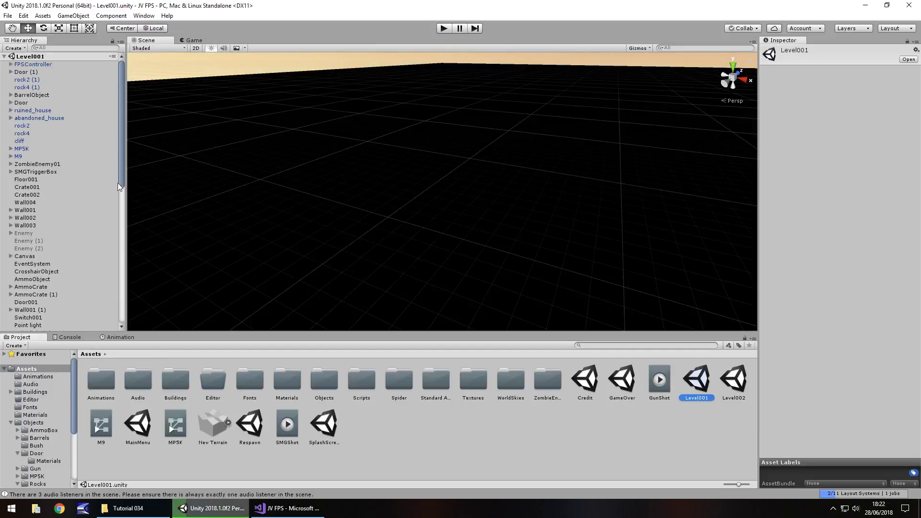
Step: Locate the cave door, Door (1), in the scene and examine its pCube2 child's components
double_click(25, 72)
click(10, 72)
right_drag(187, 149, 203, 157)
alt+drag(203, 156, 442, 219)
key(Left)
click(31, 79)
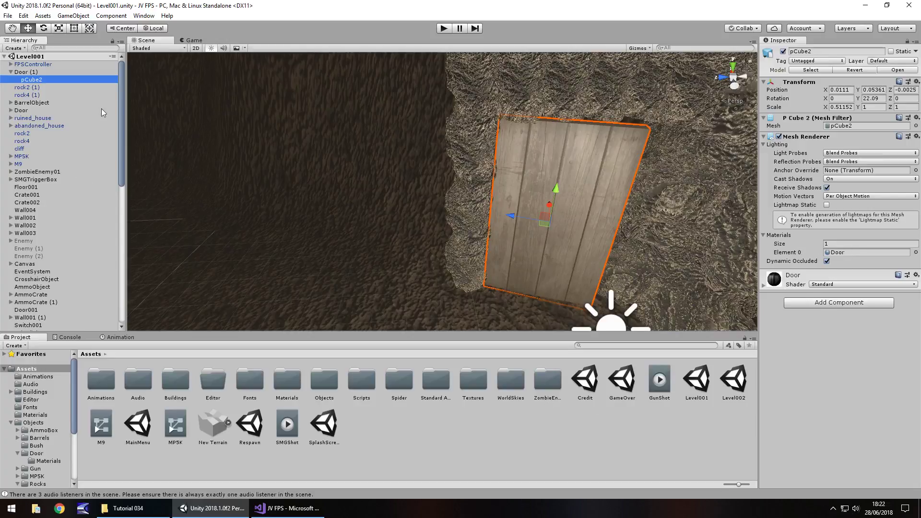
Step: Expand the original Door and examine the components of pCube1 and of pCube2 under DoorHinge
click(11, 111)
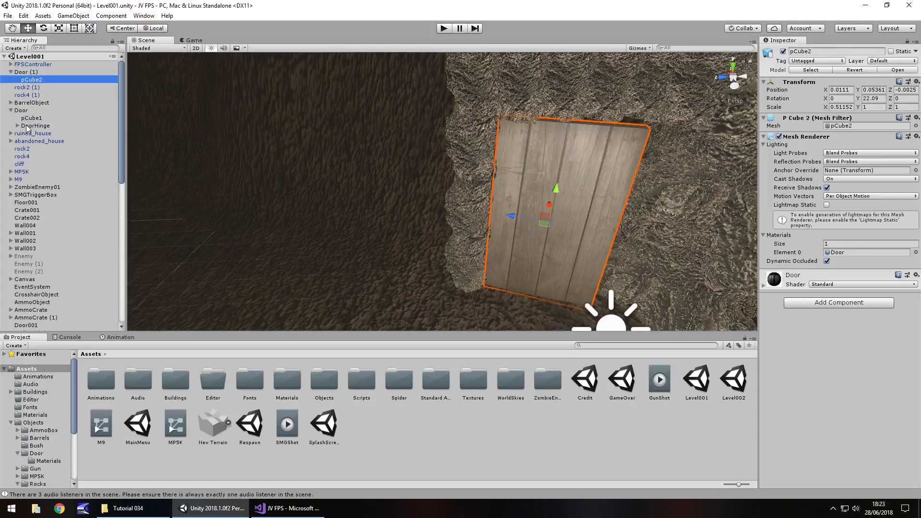
click(28, 119)
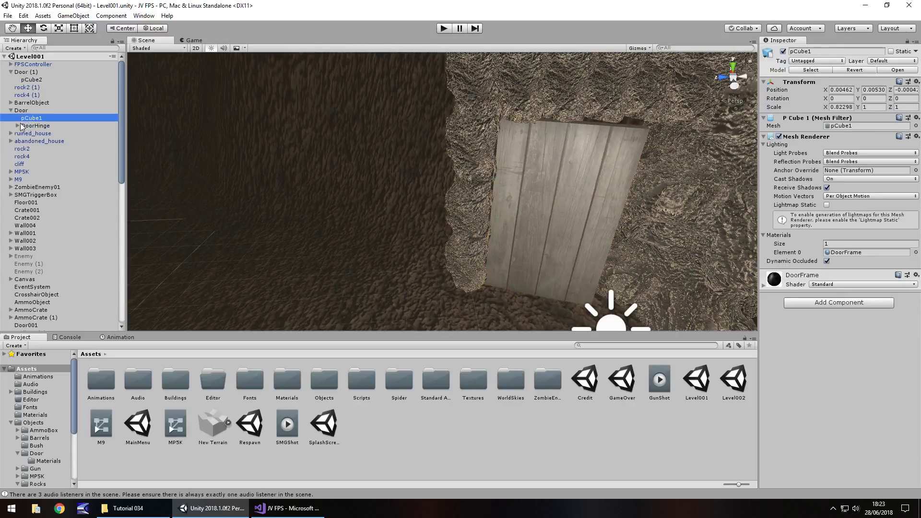
click(17, 126)
click(34, 134)
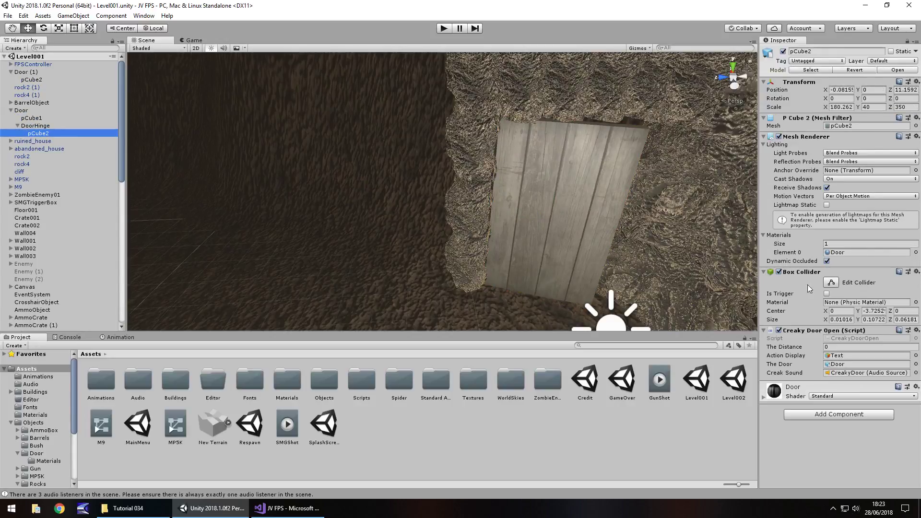
Step: Add a Box Collider component to the pCube2 child of the cave door, Door (1)
click(30, 80)
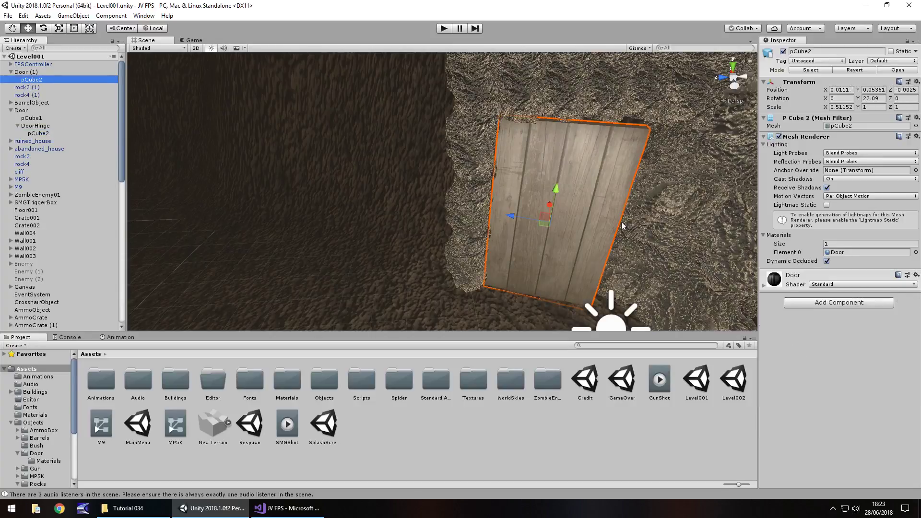
click(834, 305)
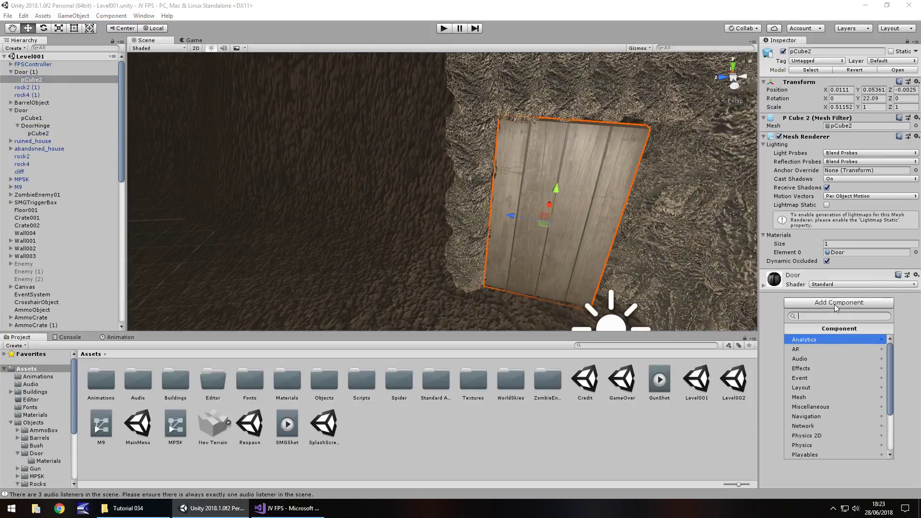
text(coll)
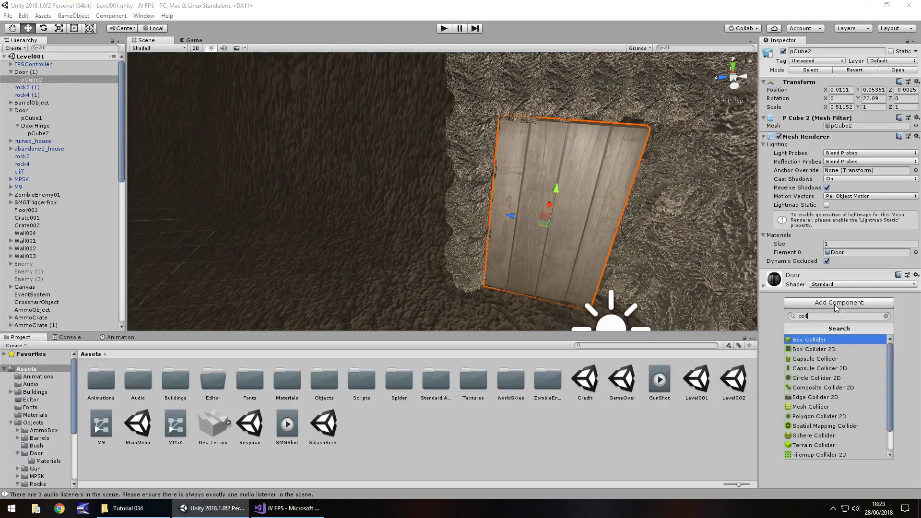
click(824, 339)
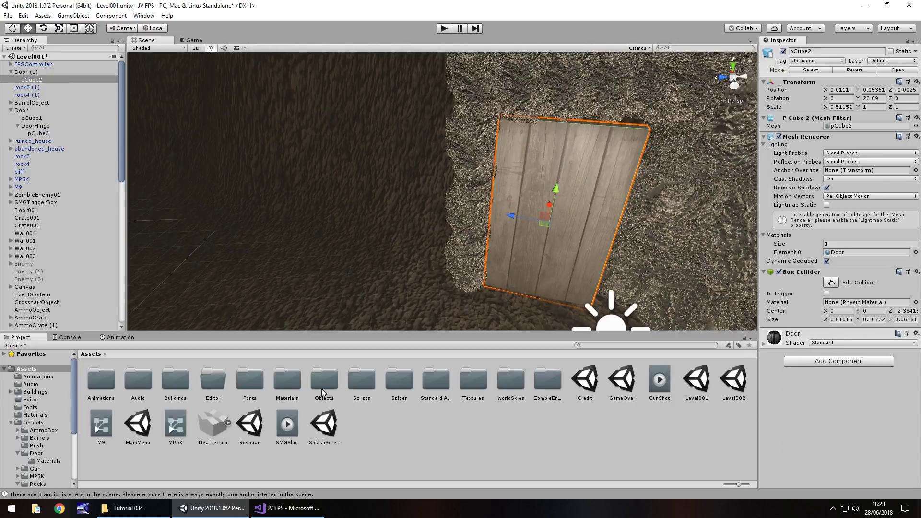
Step: Attach the CaveDoor script from the Scripts folder to the pCube2 child of Door (1)
double_click(361, 382)
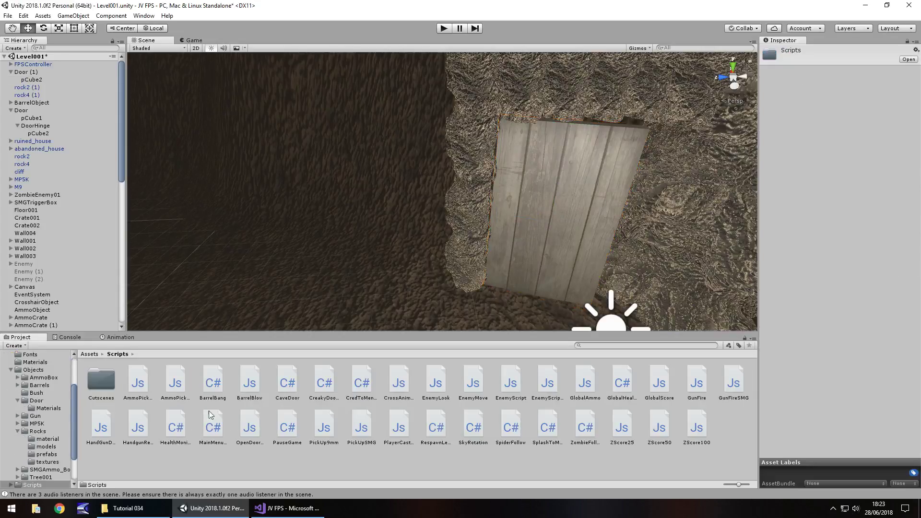
drag(287, 382, 39, 79)
click(37, 79)
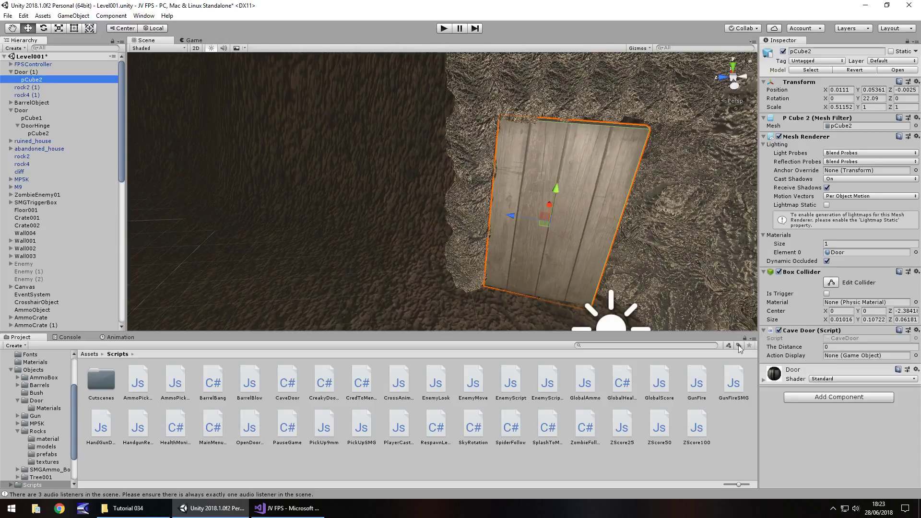
Step: Assign the Canvas's Text object to Action Display on Door (1)'s pCube2, matching the original door's reference, and save the scene
click(10, 287)
scroll(38, 279, down, 3)
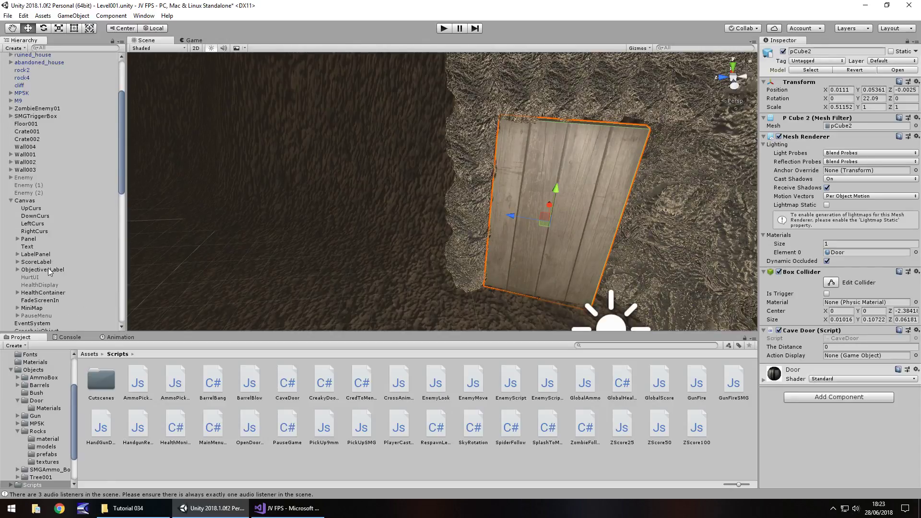
click(26, 247)
scroll(79, 244, up, 3)
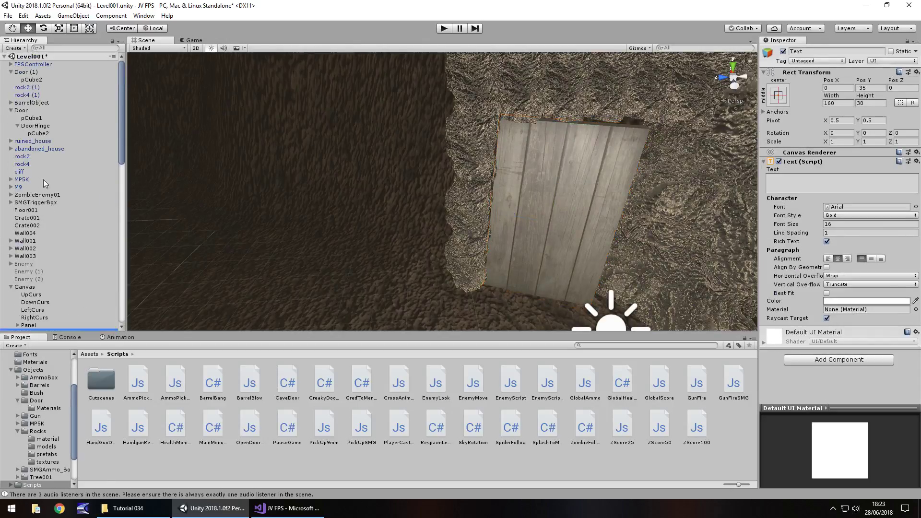
click(41, 134)
click(840, 355)
scroll(59, 180, up, 1)
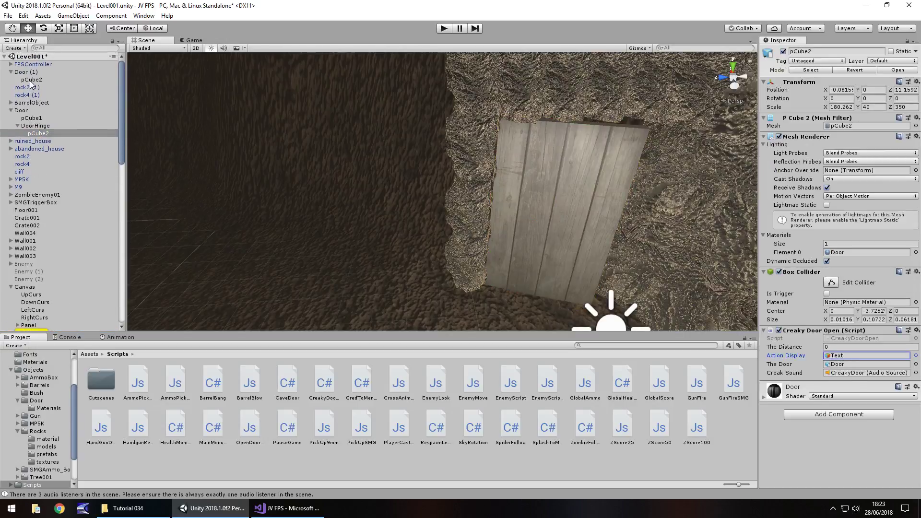
click(30, 80)
scroll(77, 233, down, 3)
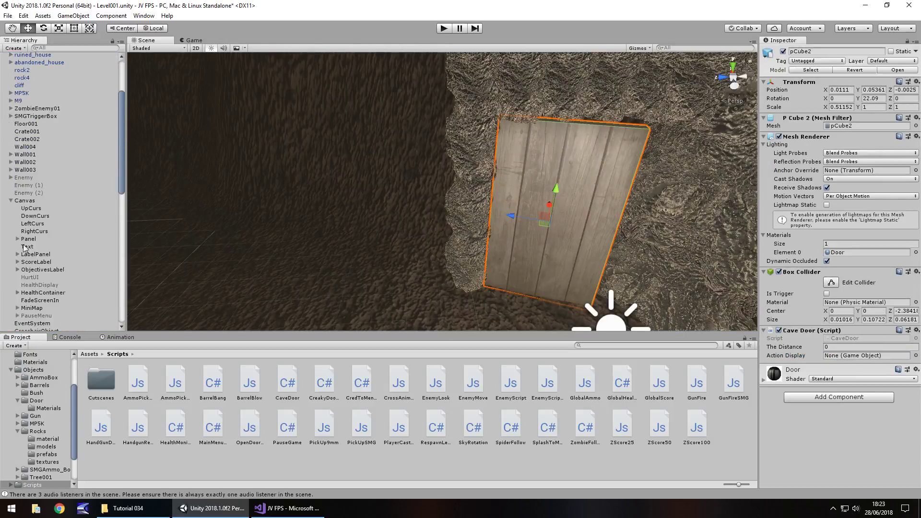
drag(24, 247, 859, 356)
key(ctrl+s)
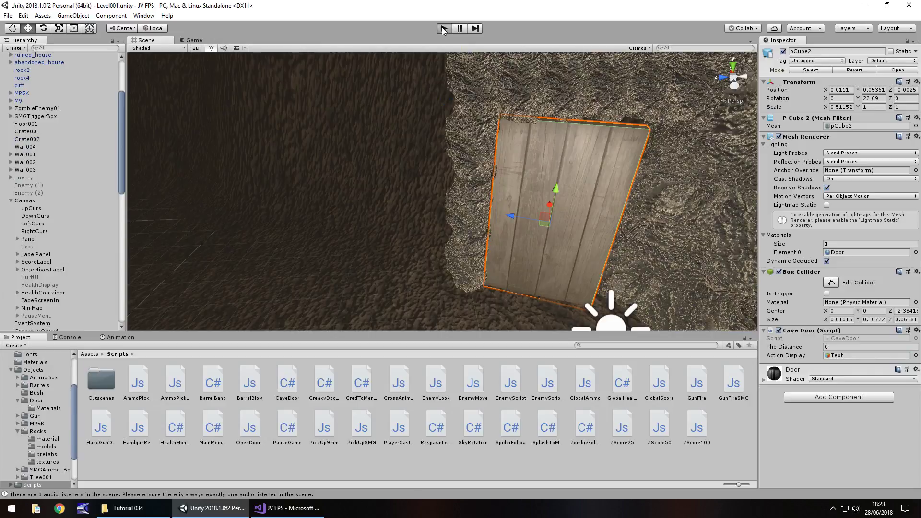
Step: Playtest Level001 by walking to the cave door, using it to enter Level002 and moving around there, and stop the game
click(443, 29)
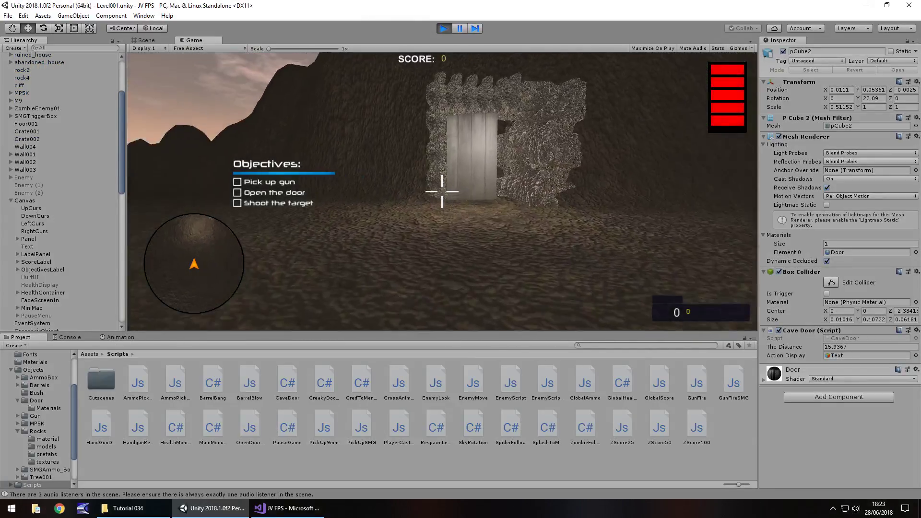
key(w)
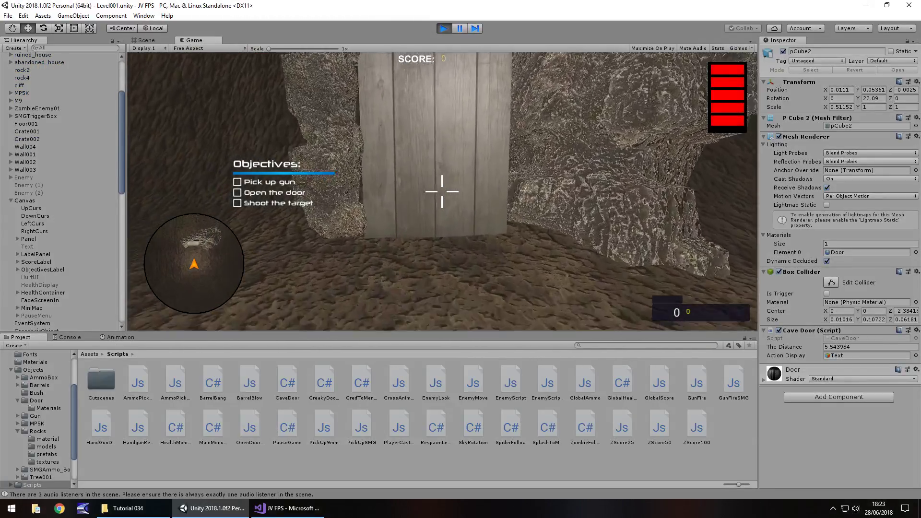
key(w)
key(e)
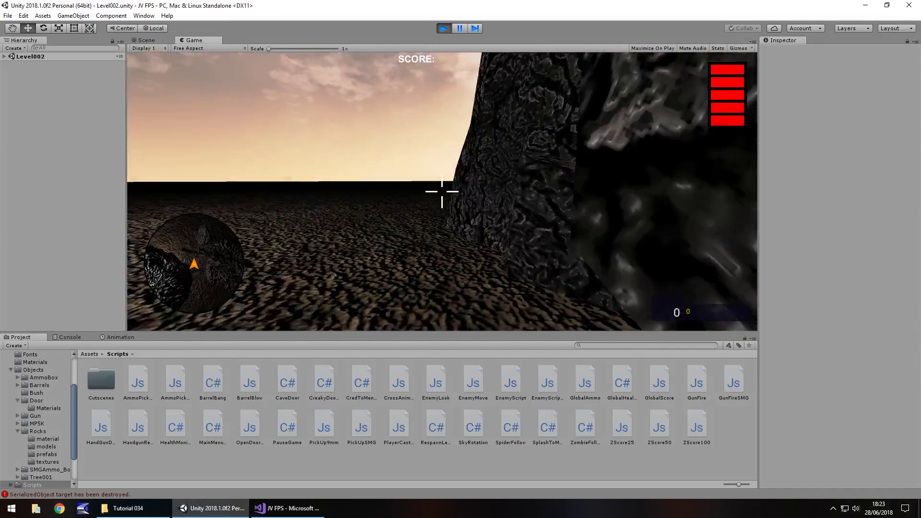
key(w)
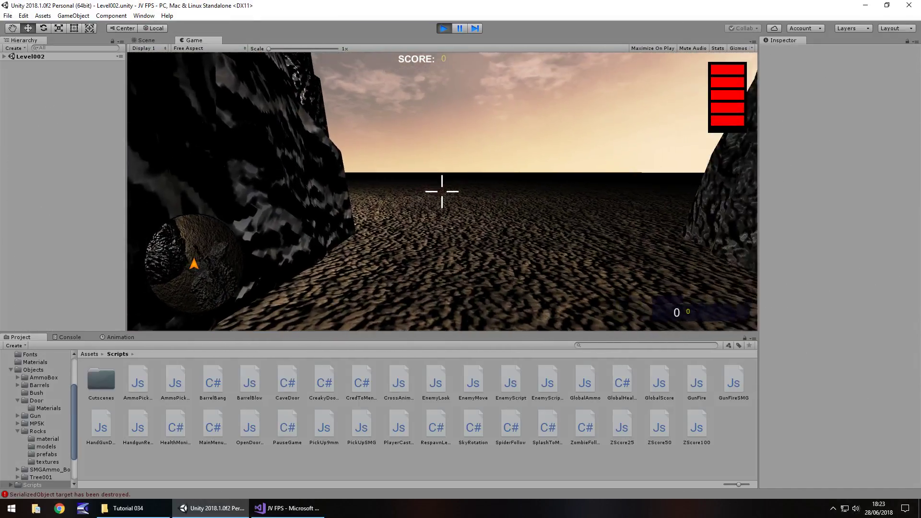
key(ctrl+p)
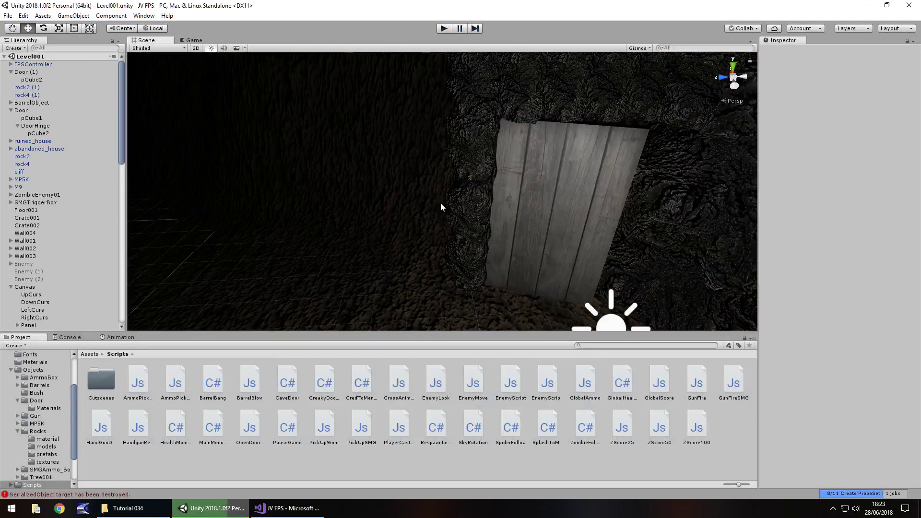
Step: View the cave door from the front in the scene, run Level001 again briefly and stop the game
right_drag(379, 219, 575, 207)
alt+drag(575, 206, 439, 194)
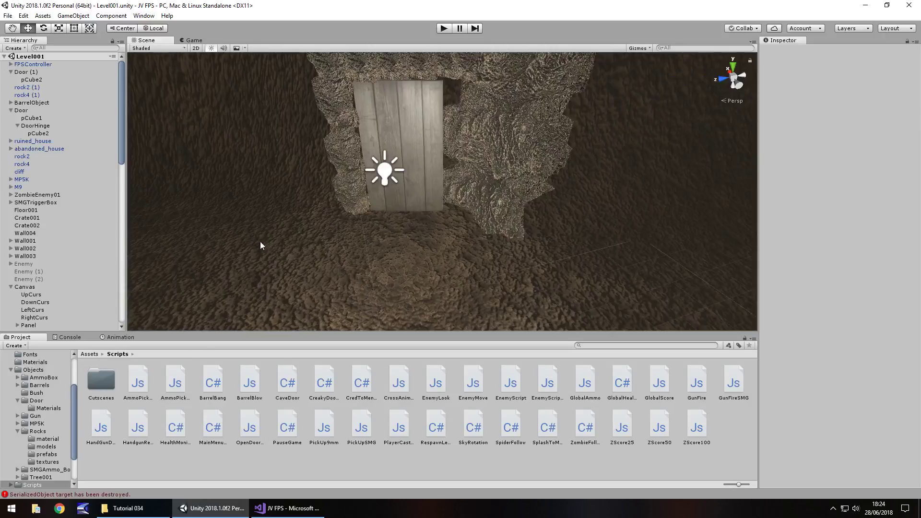
click(443, 28)
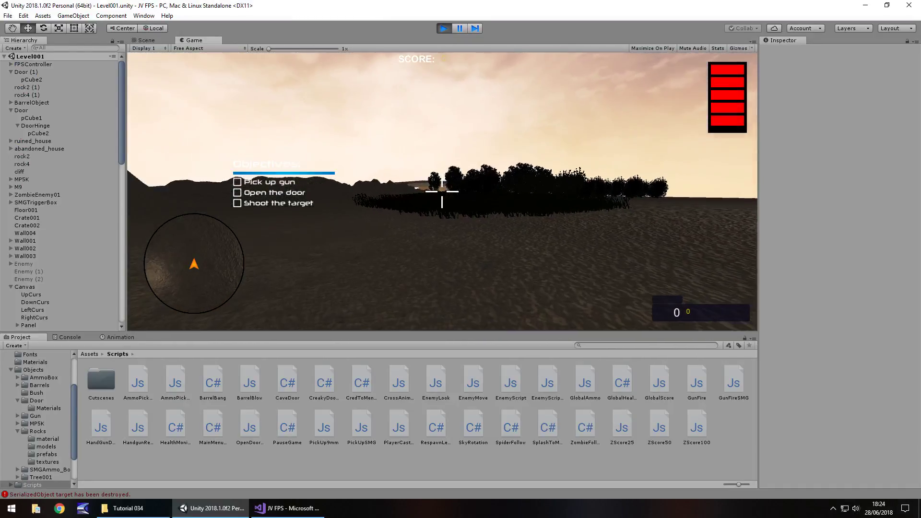
key(ctrl+p)
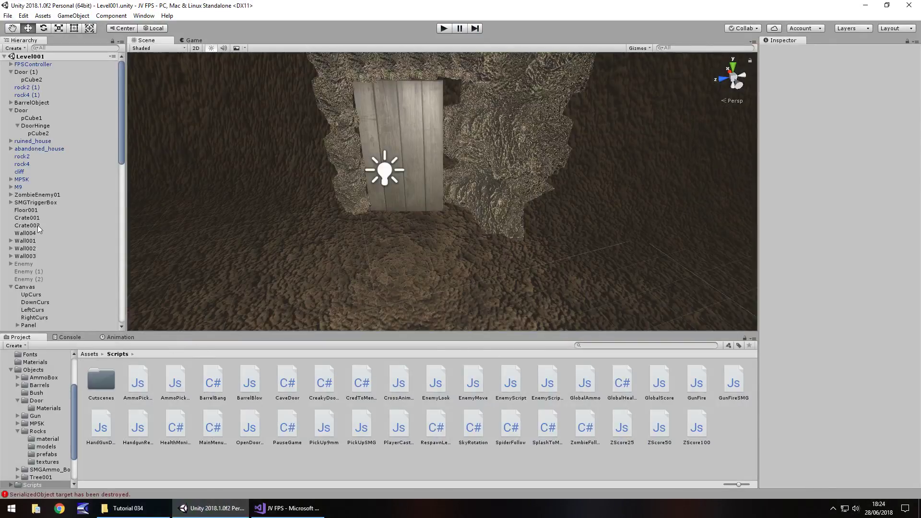
Step: Locate the SMG ammo box in the scene and examine SMGTriggerBox's components and its AmmoPickupSMG script in Visual Studio
double_click(34, 218)
alt+drag(315, 227, 422, 267)
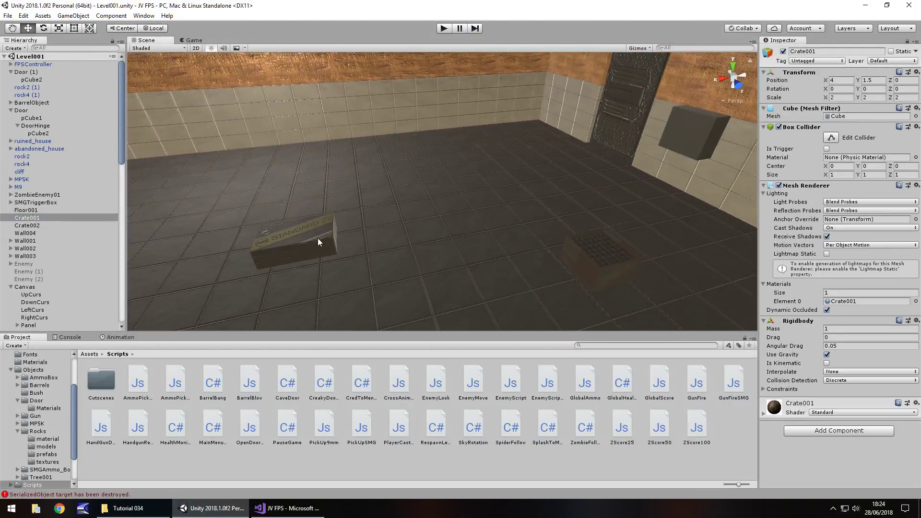
click(318, 241)
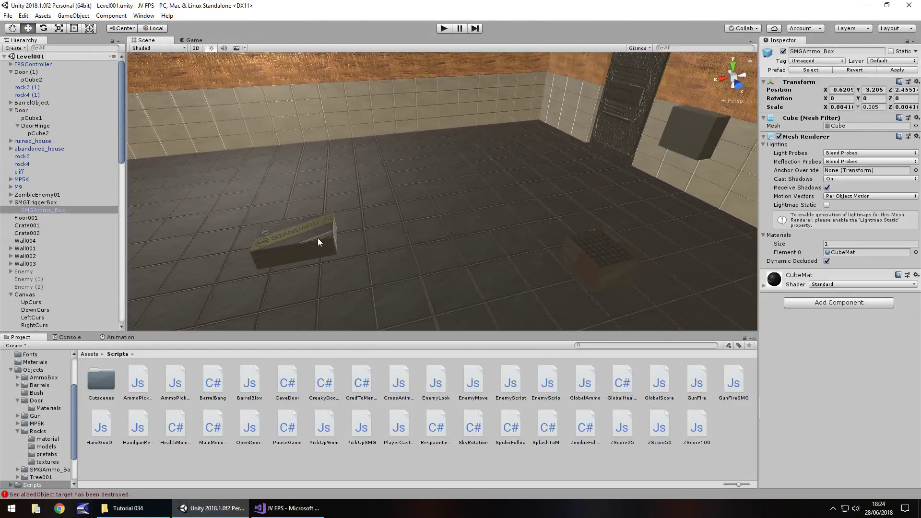
click(55, 202)
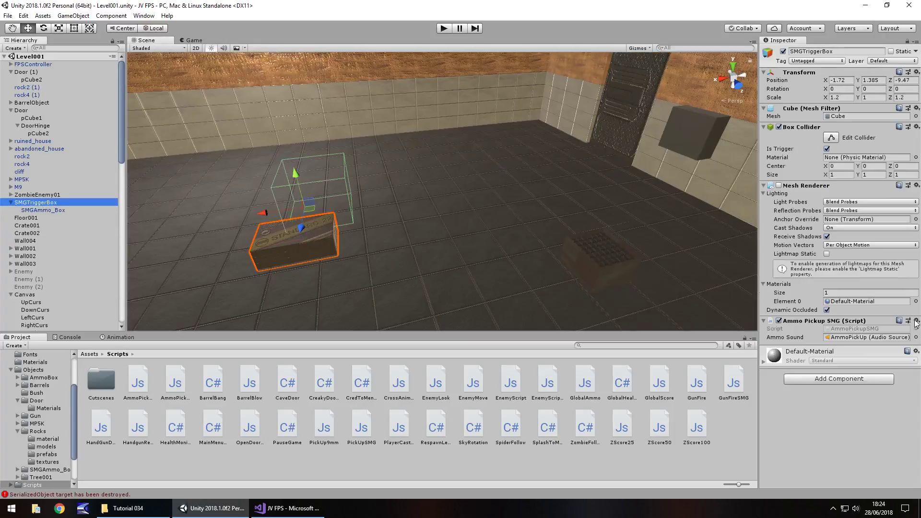
mouse_move(521, 214)
alt+mouse_down()
mouse_move(376, 212)
mouse_move(480, 217)
mouse_move(508, 206)
alt+mouse_up()
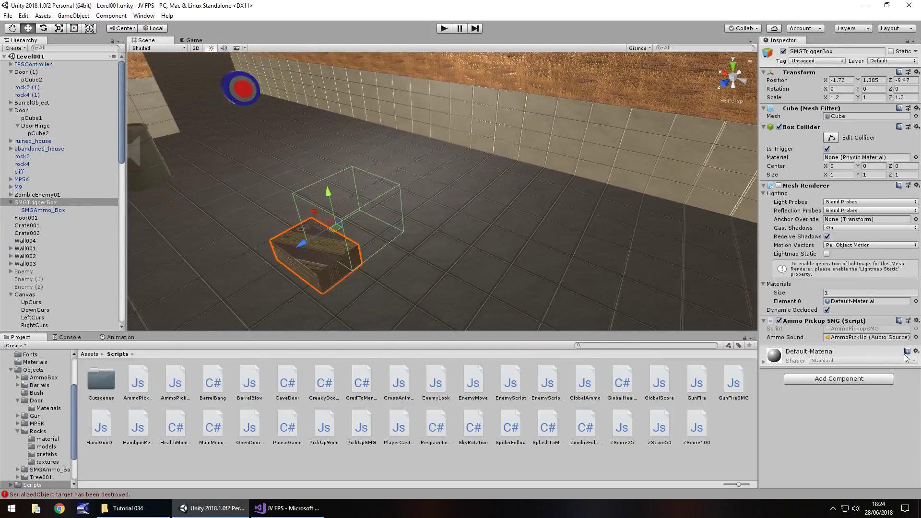
click(856, 329)
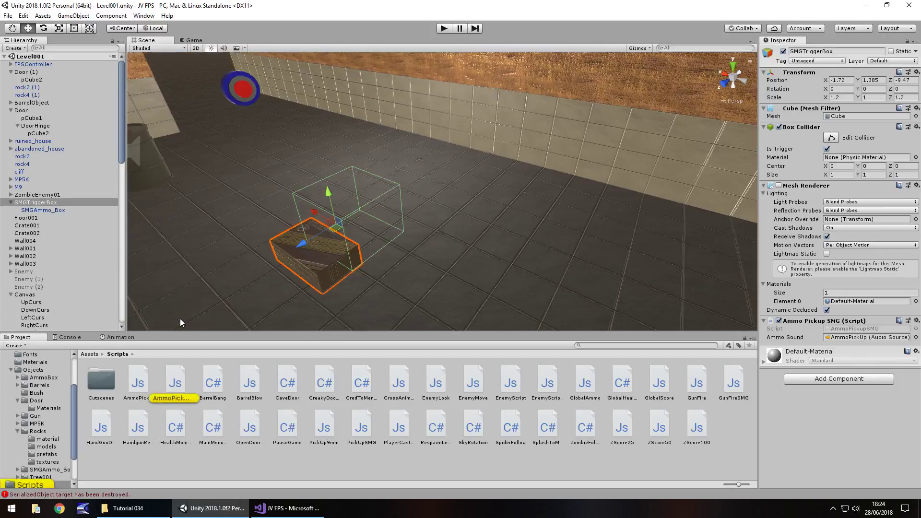
key(alt+Tab)
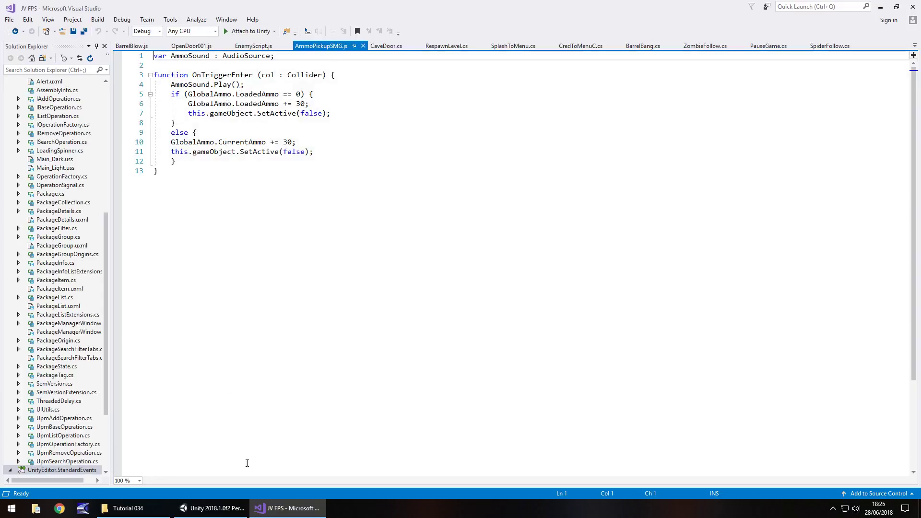
Step: Open the GlobalAmmo script from Unity's Scripts folder and add PlayerPrefs.SetInt("AmmoLevel",CurrentAmmo); as the last line of Update
click(237, 507)
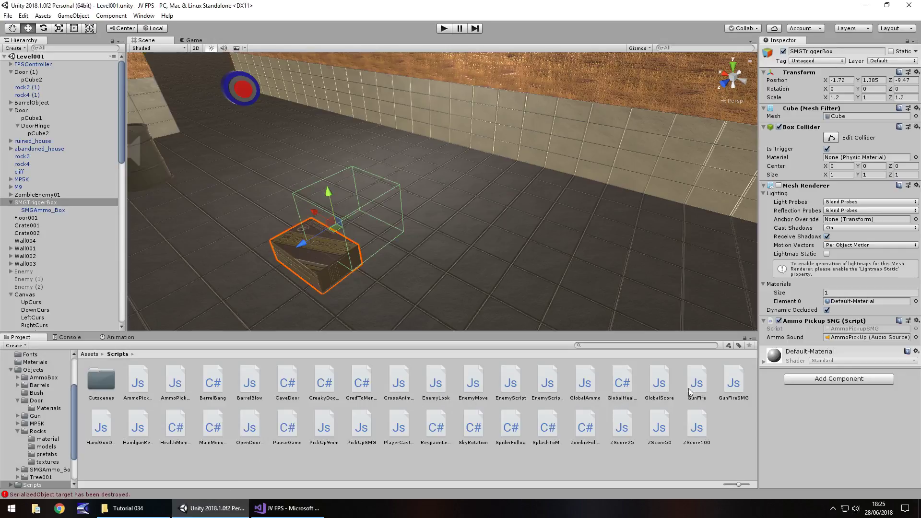
double_click(585, 384)
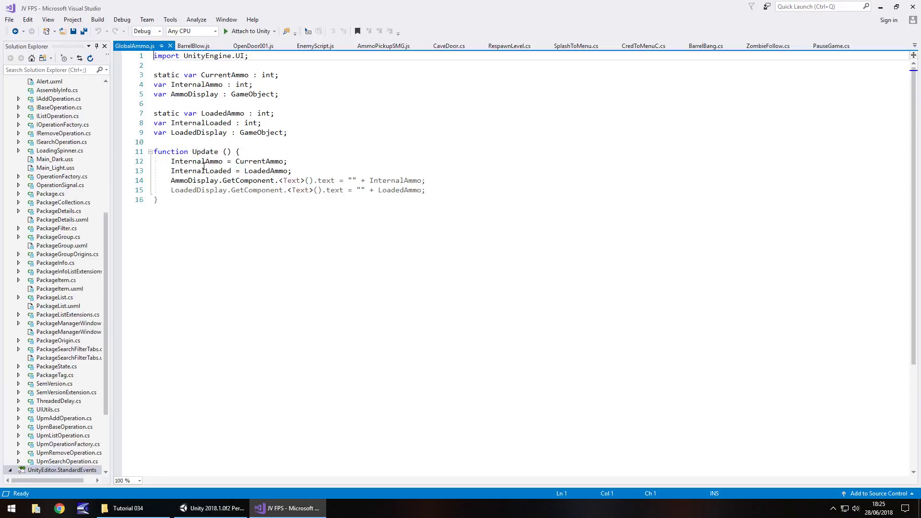
click(440, 191)
key(Return)
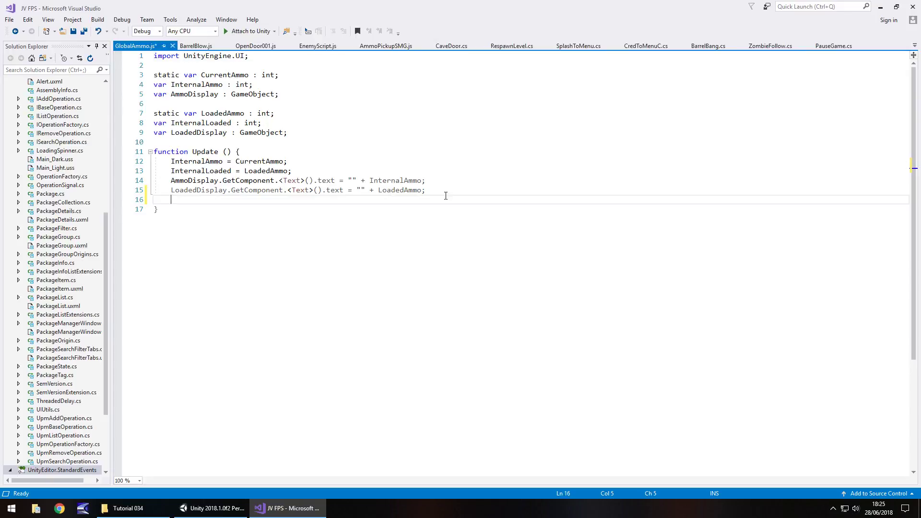
text(PlayerPrefs.SetInt)
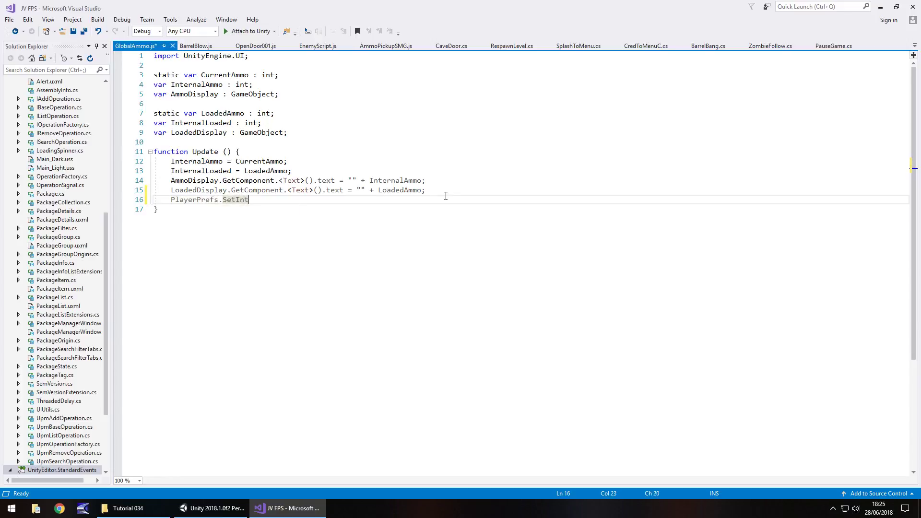
text(("AmmoLevel,)
key(BackSpace)
key(BackSpace)
text(Current)
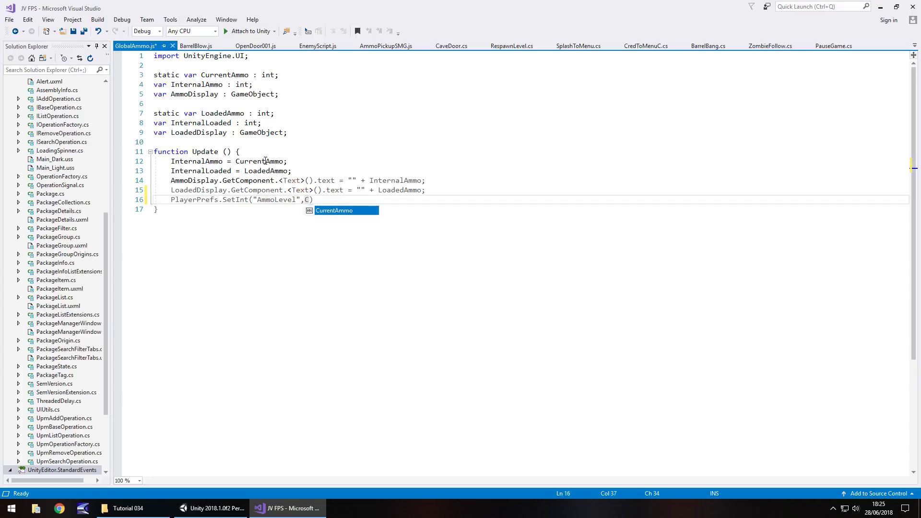
text(Ammo)
key(Escape)
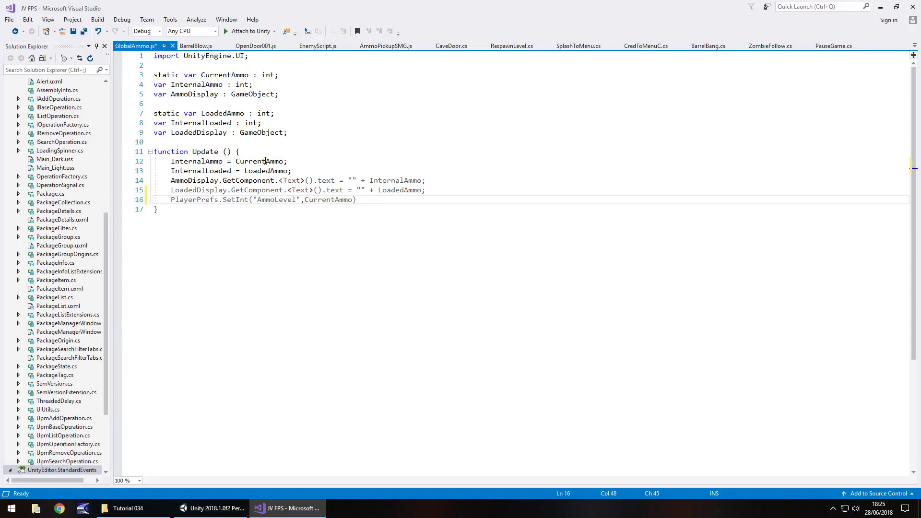
text(;)
Step: Move the PlayerPrefs.SetInt line up to directly below InternalLoaded = LoadedAmmo; in Update
drag(361, 200, 171, 200)
key(ctrl+c)
key(BackSpace)
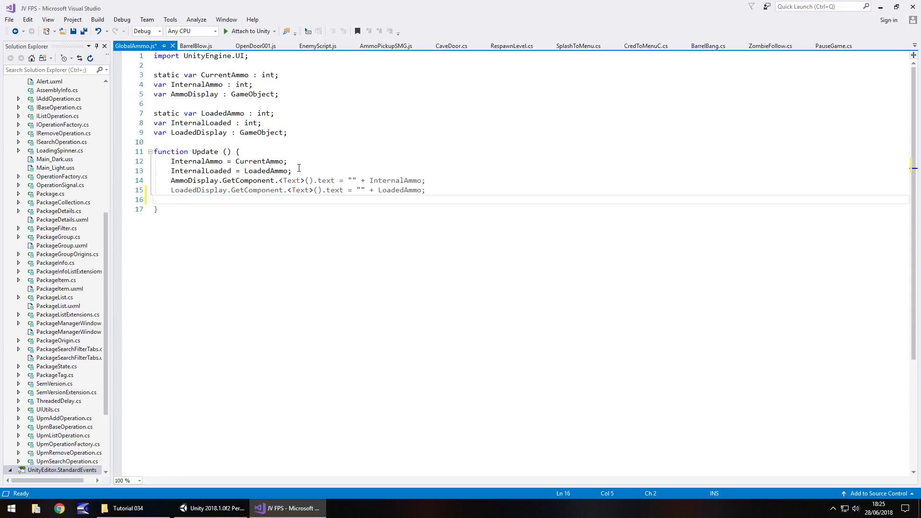
click(299, 170)
key(Return)
key(ctrl+v)
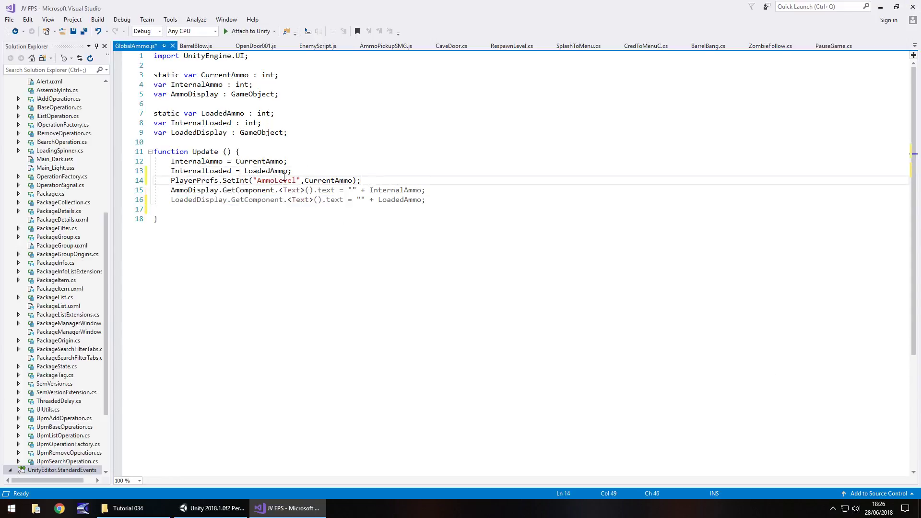
Step: Insert a space before CurrentAmmo in the PlayerPrefs.SetInt line, save GlobalAmmo and switch back to Unity
click(303, 181)
key(ctrl+s)
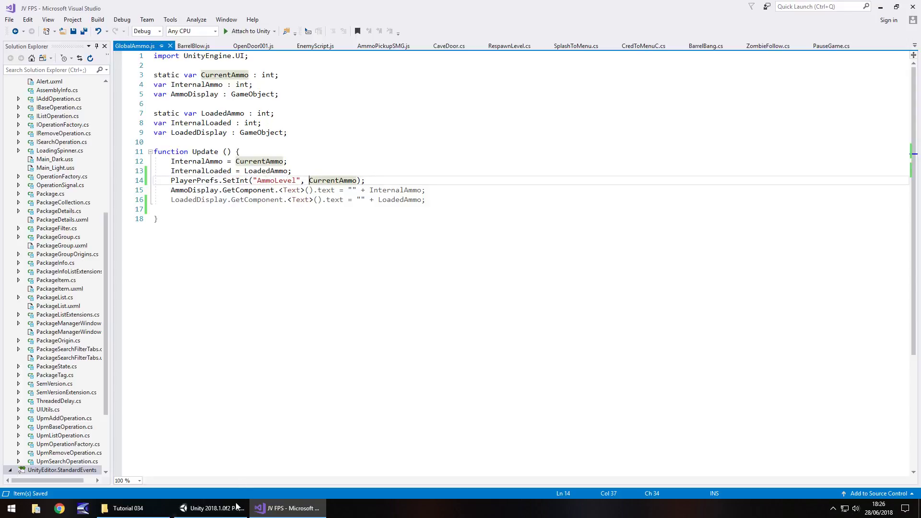
click(274, 181)
click(206, 507)
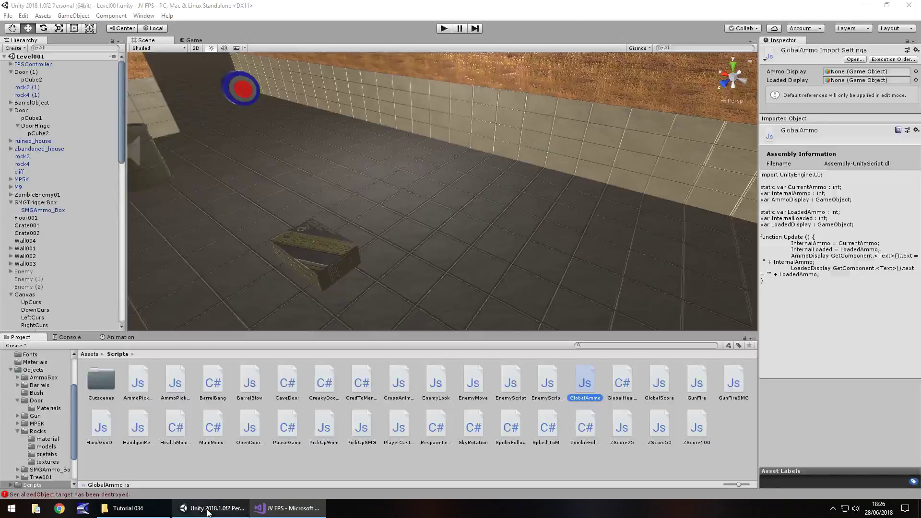
click(288, 508)
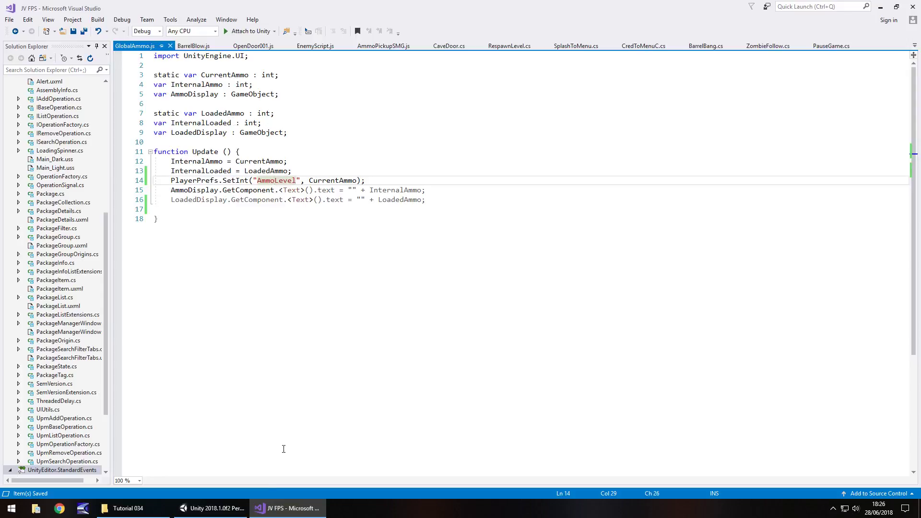
click(211, 507)
click(287, 508)
click(232, 508)
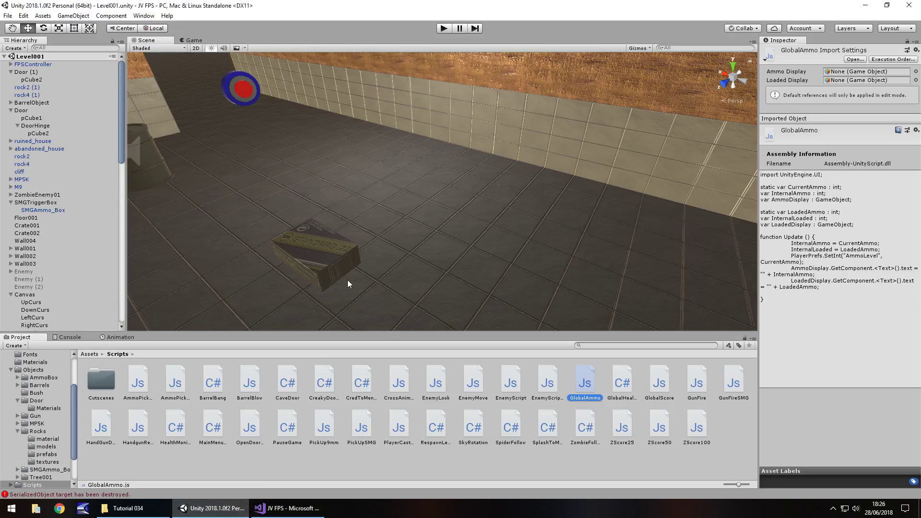
Step: Focus the scene on the Door object, move over to the cave door, and review the PlayerPrefs.SetInt line of GlobalAmmo in Visual Studio
right_drag(329, 179, 150, 144)
click(22, 111)
double_click(24, 111)
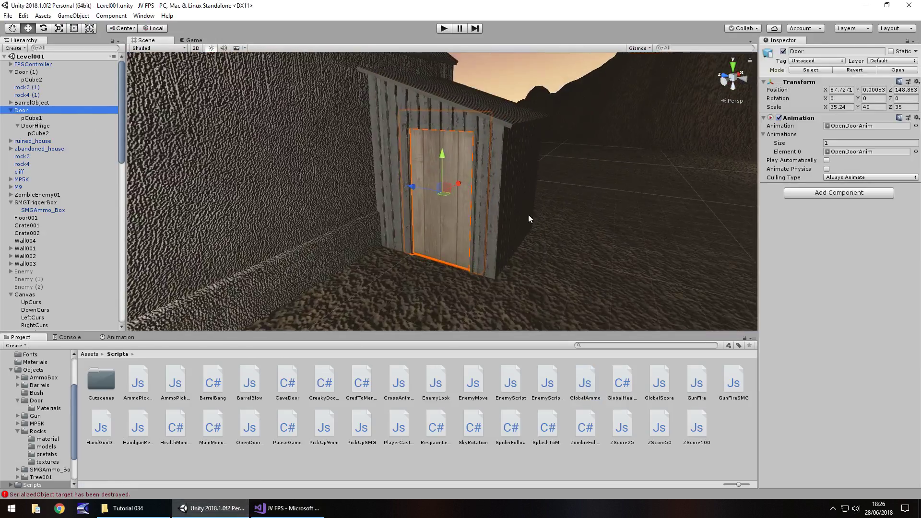
key(w)
right_drag(542, 212, 486, 202)
key(Up)
key(Right)
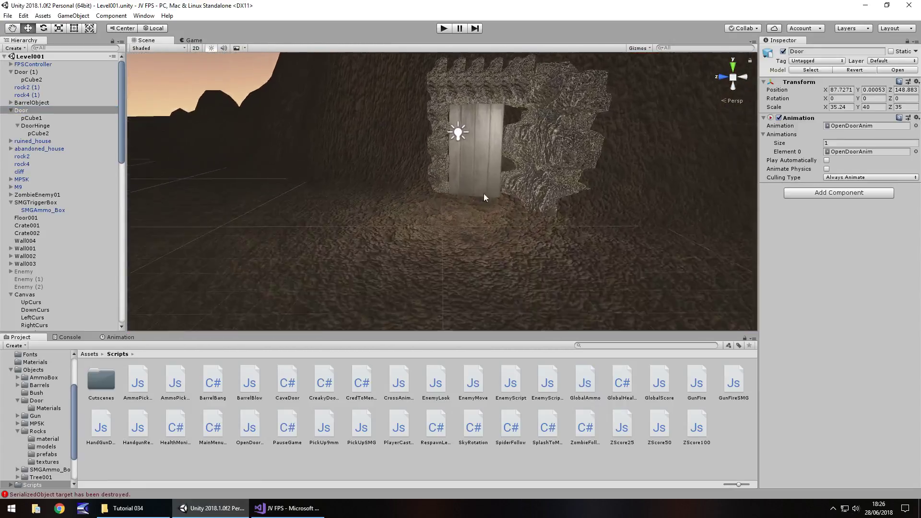
click(287, 508)
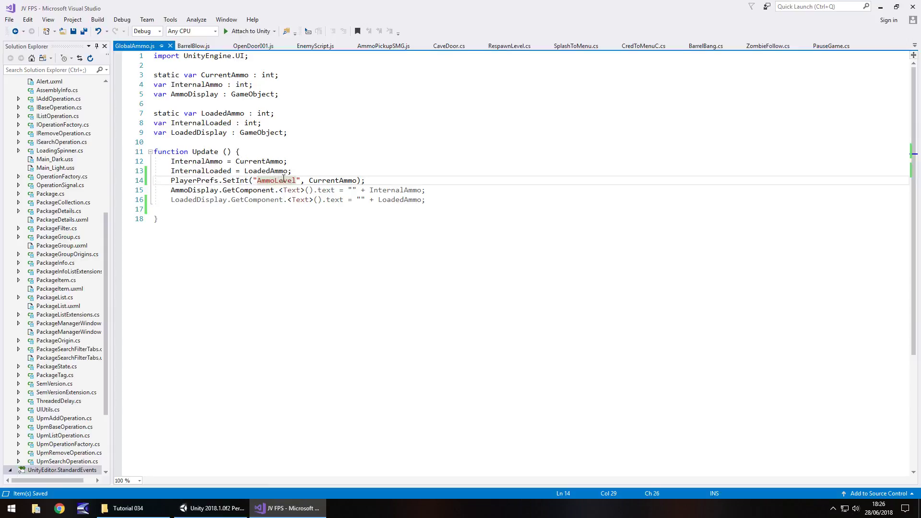
click(211, 507)
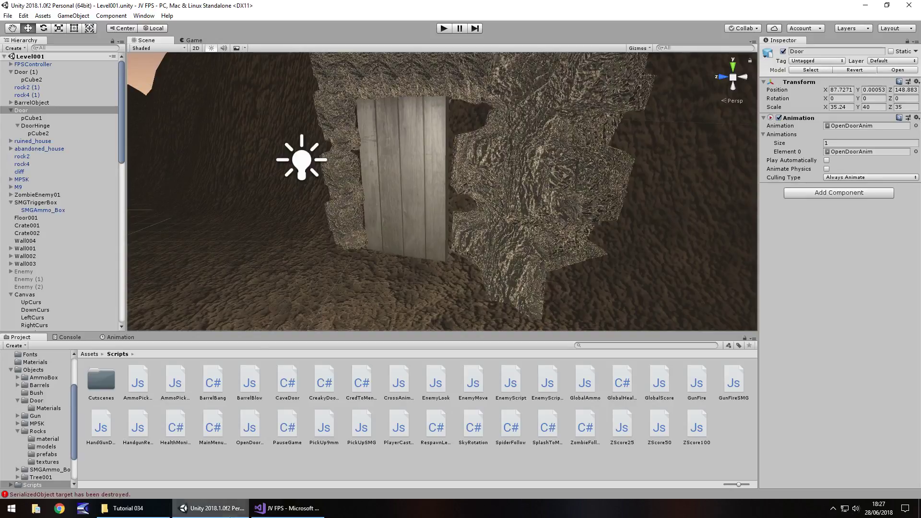
click(290, 509)
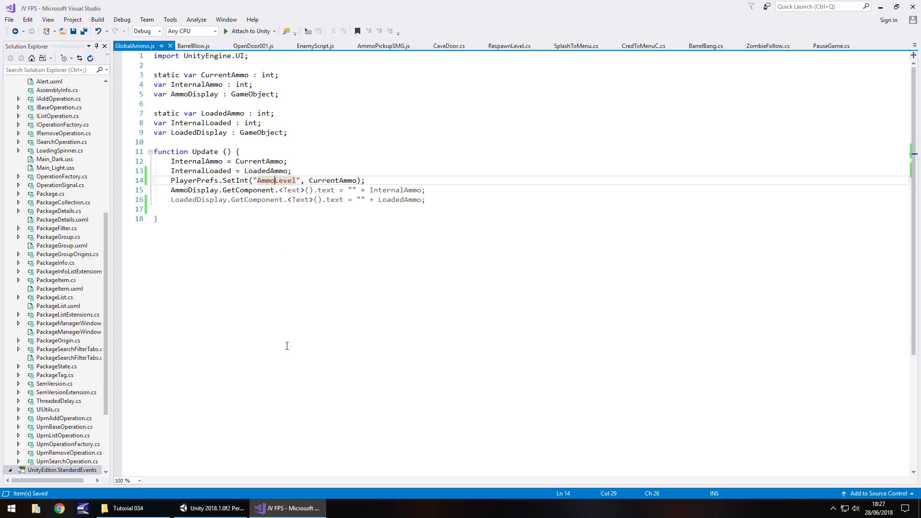
click(211, 508)
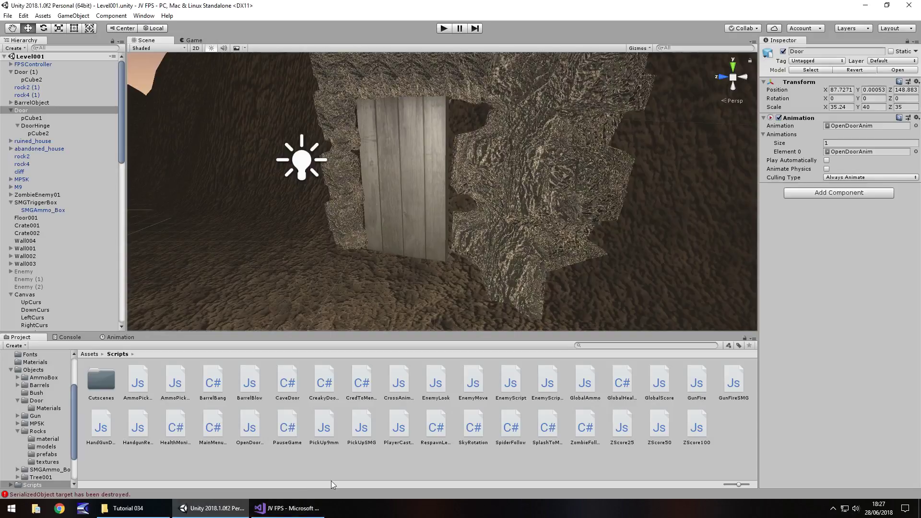